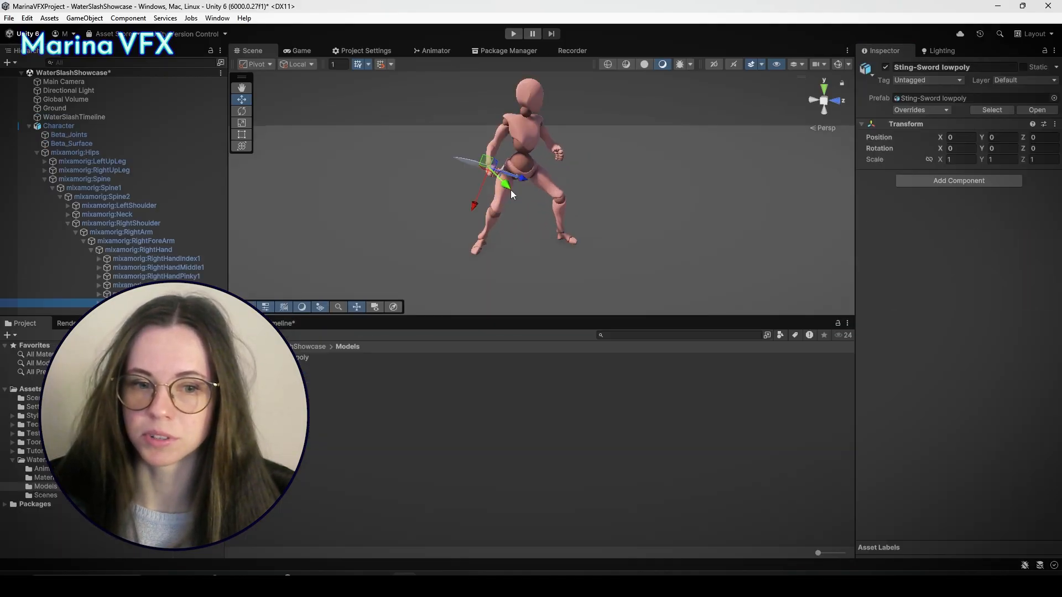
key("f")
scroll(437, 126, "down", 5)
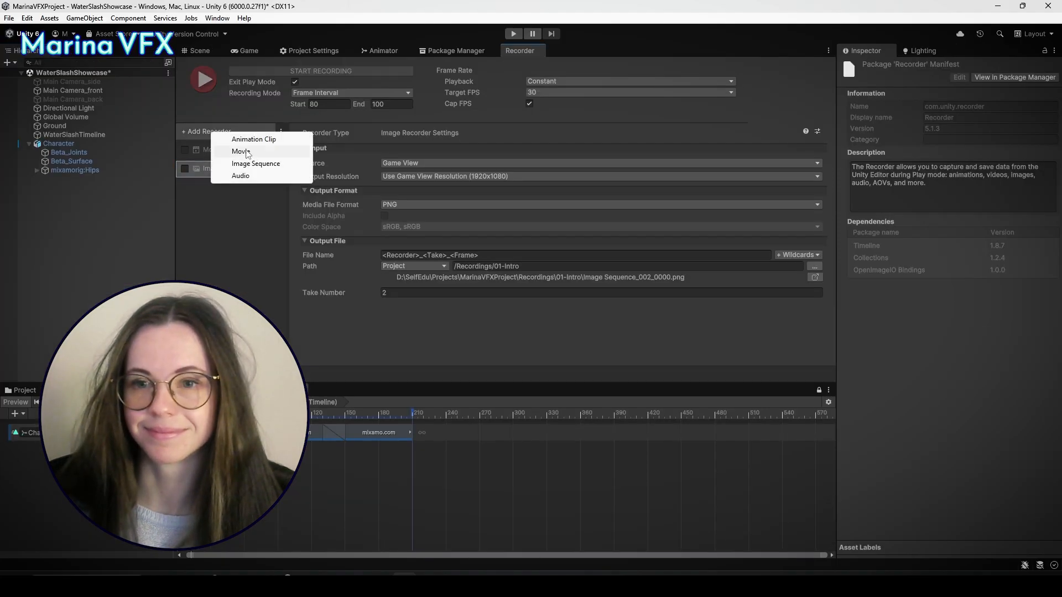
Add a Movie recorder to the Recorder list
left_click(241, 152)
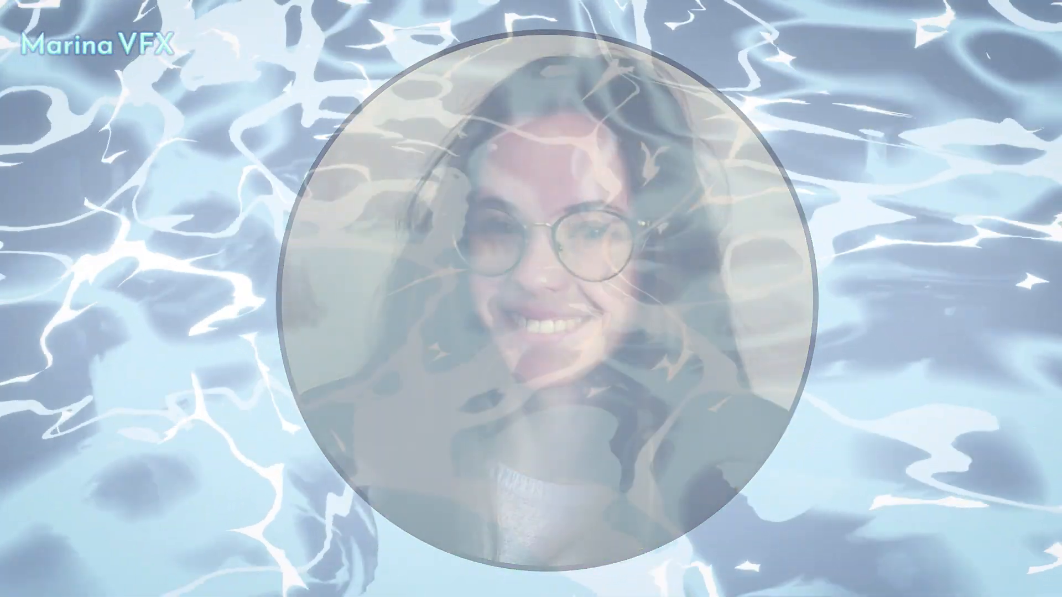
Look through the Pinterest water board for water effect references, from splashes to foam patterns and slashes
scroll(566, 355, "down", 4)
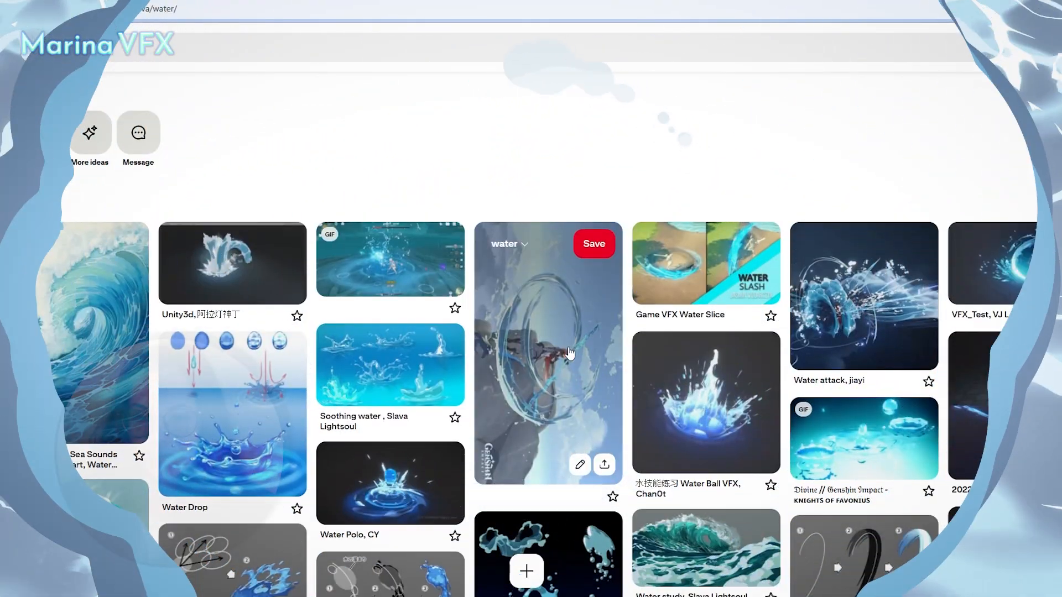
scroll(622, 174, "down", 8)
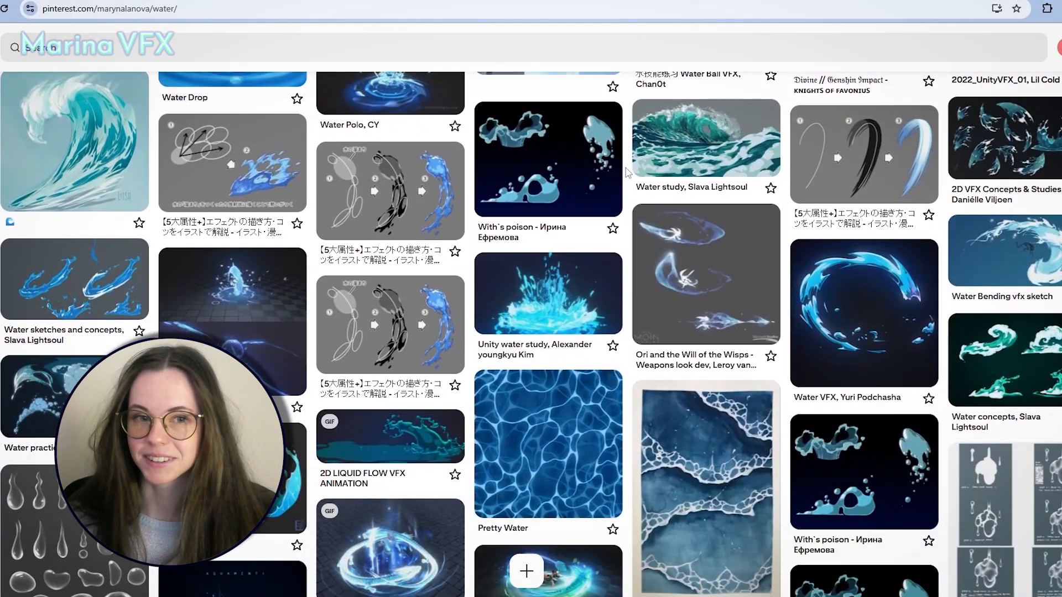
scroll(628, 176, "down", 4)
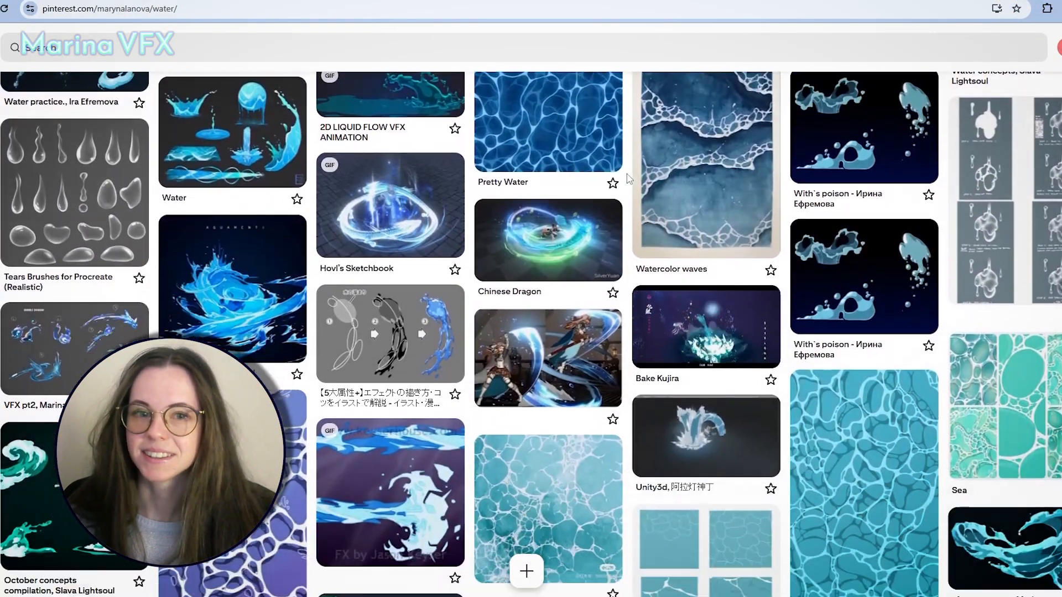
scroll(635, 182, "down", 5)
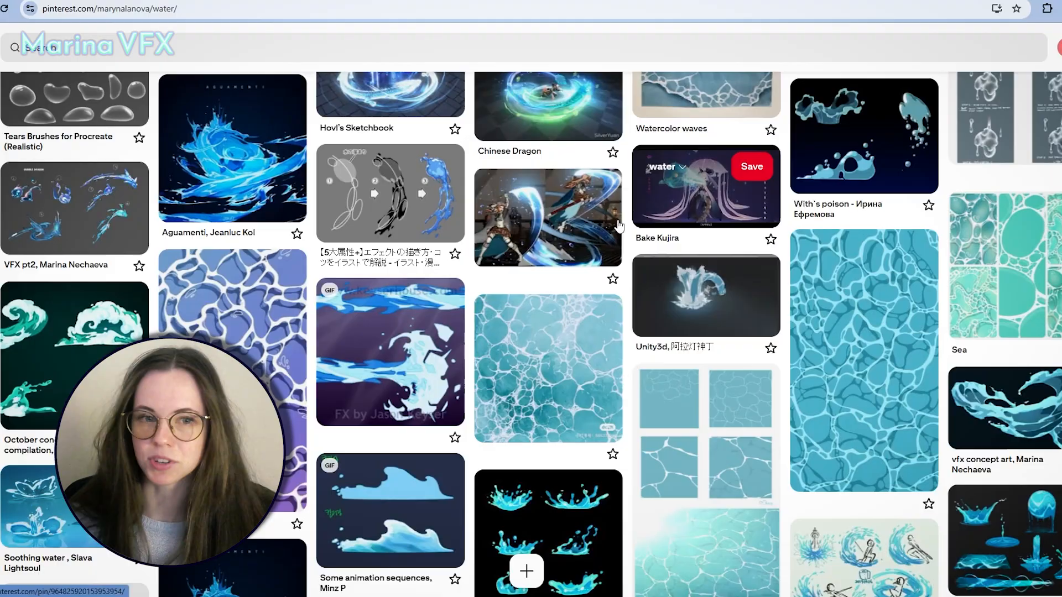
scroll(625, 355, "down", 5)
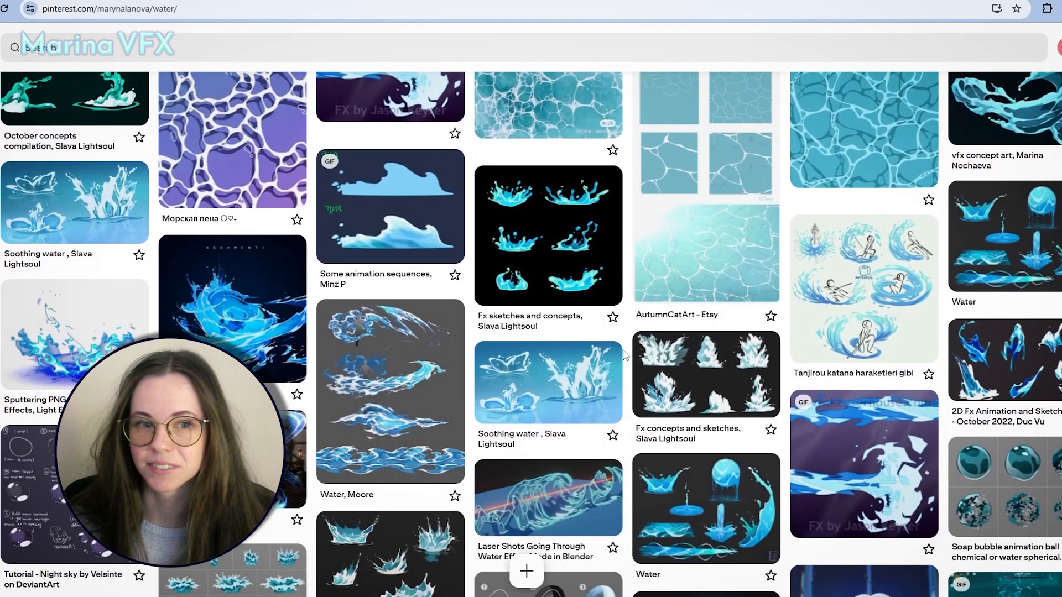
scroll(625, 357, "down", 6)
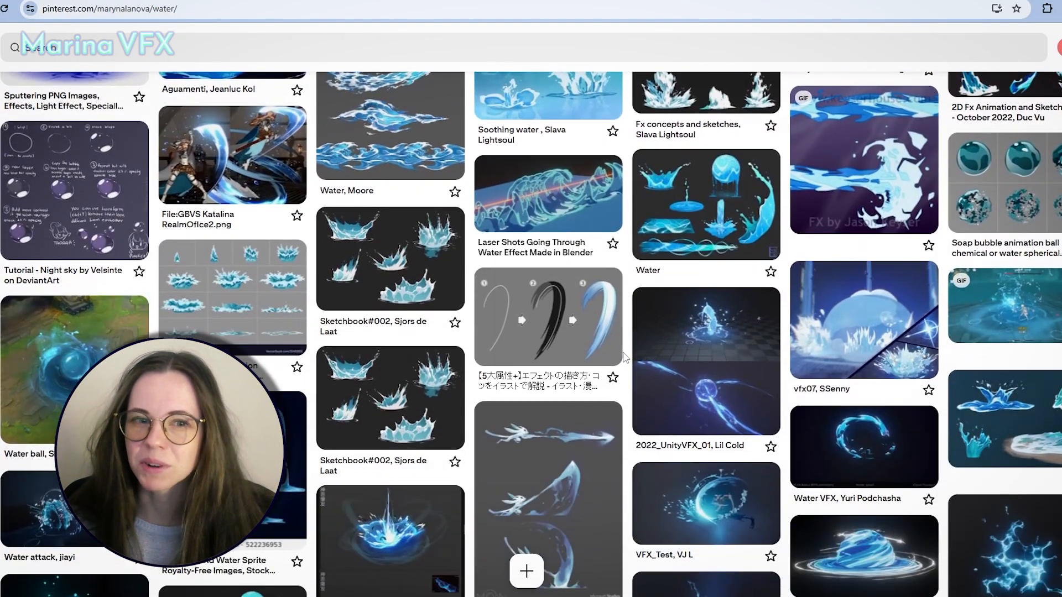
scroll(624, 363, "down", 1)
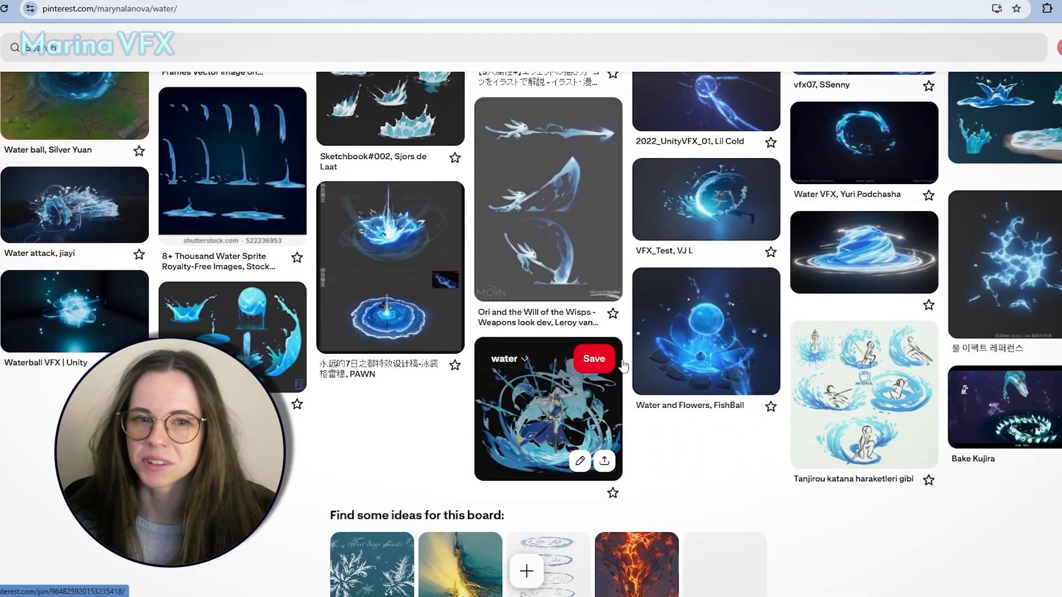
scroll(624, 366, "up", 1)
scroll(410, 180, "up", 6)
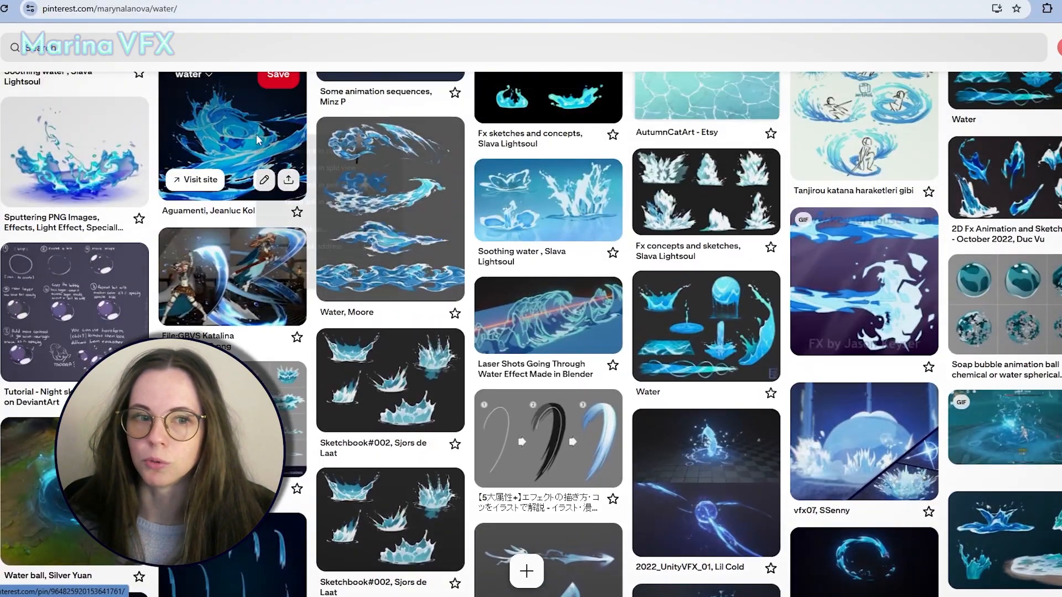
Open water effect pins from the board, examine the pins related to the splash sketches, and open the Water artwork by Moore
left_click(1038, 212)
scroll(498, 213, "up", 3)
key("ctrl+Tab")
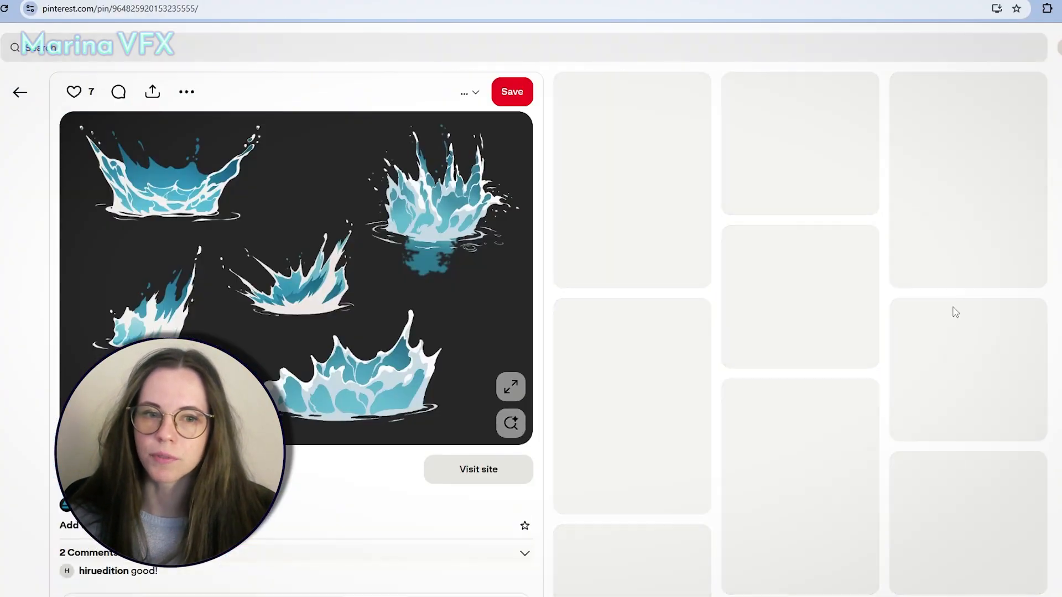
scroll(649, 430, "down", 9)
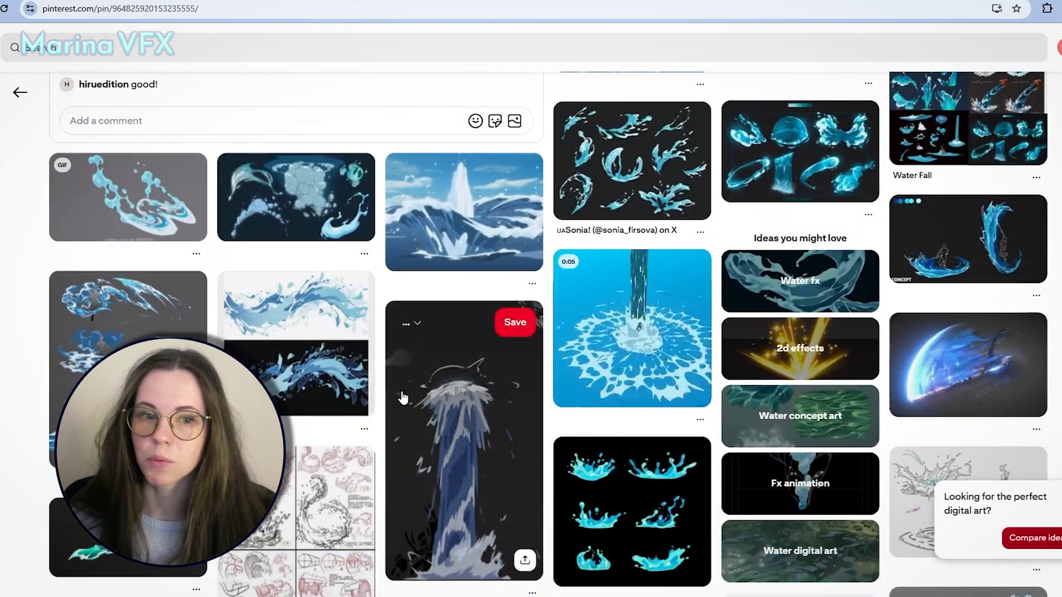
left_click(344, 375)
left_click(619, 185)
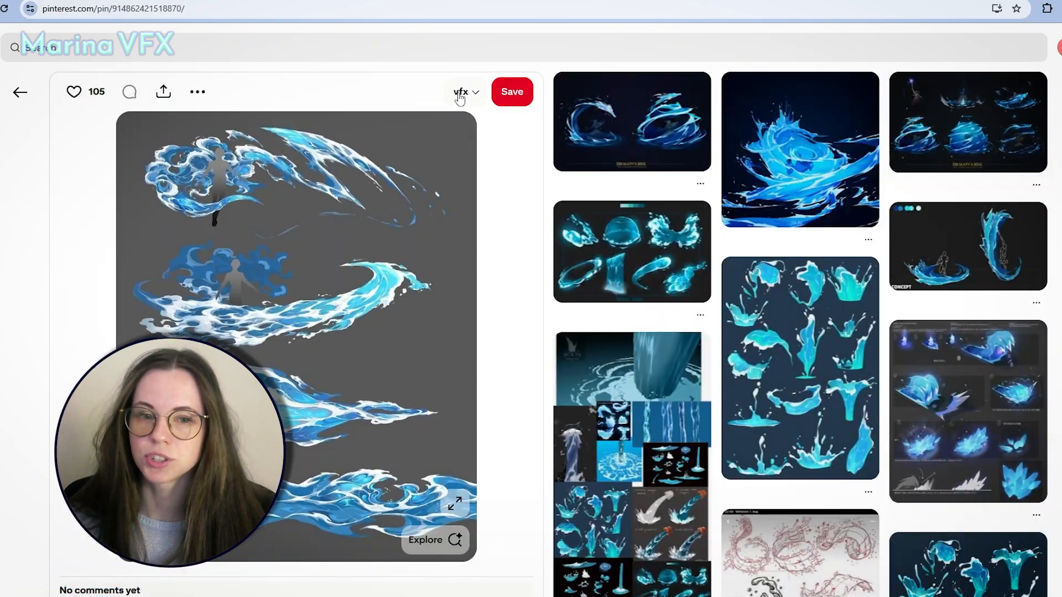
Choose a board for saving the blue water effects artwork
left_click(460, 98)
left_click(505, 228)
left_click(940, 359)
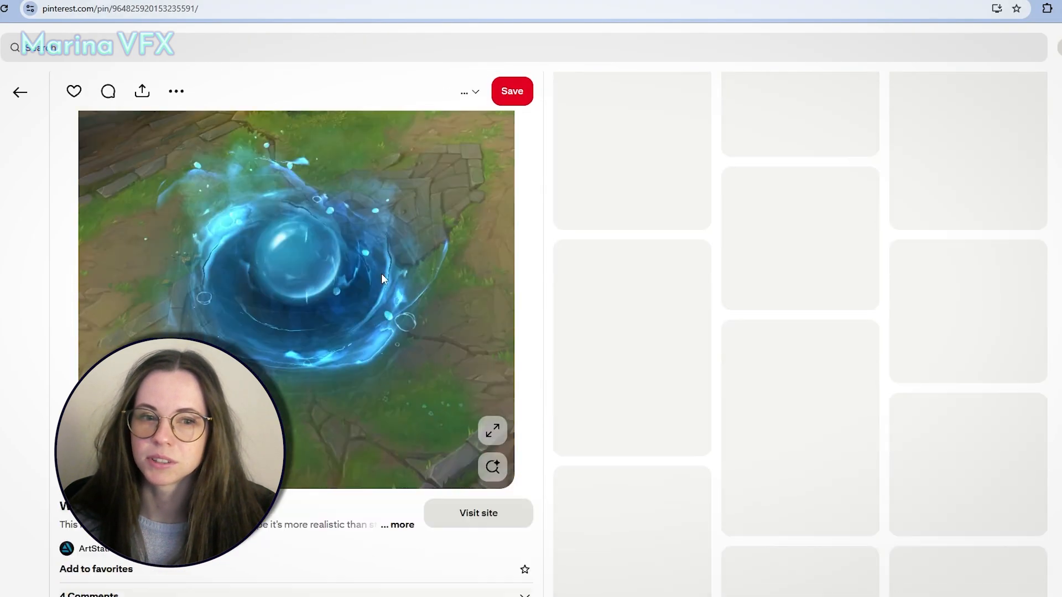
Open the source page of the Water ball pin on ArtStation and play its video
left_click(475, 512)
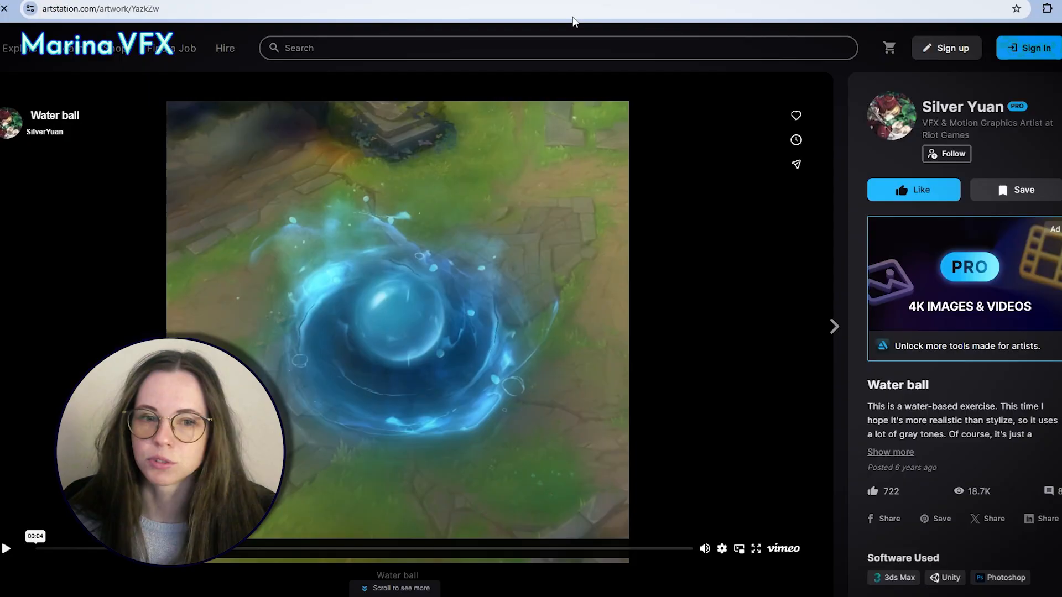
scroll(337, 195, "down", 6)
scroll(354, 222, "up", 5)
left_click(556, 447)
scroll(728, 450, "up", 1)
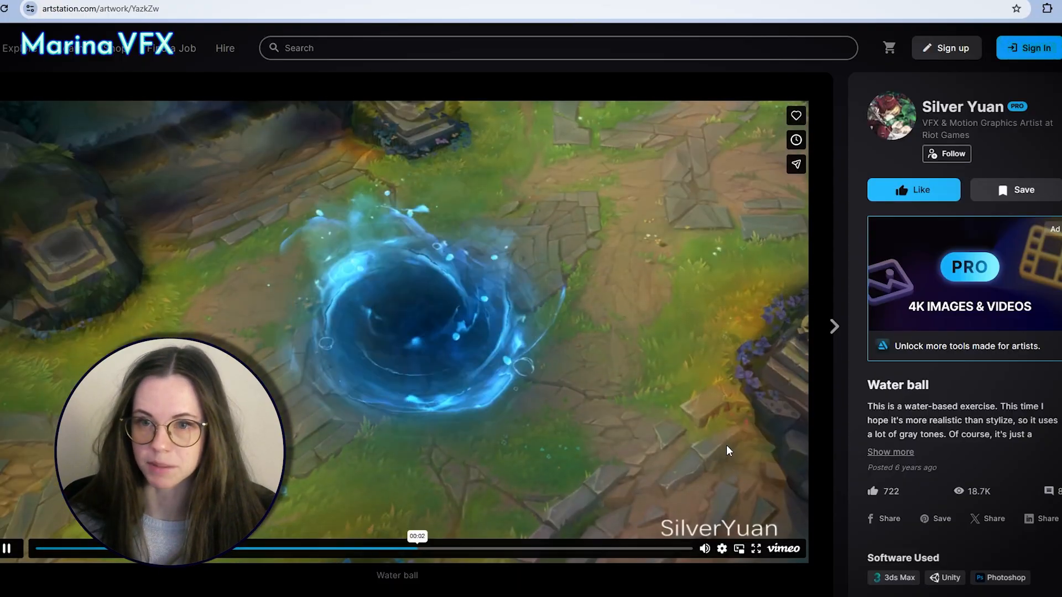
Return to the Water ball pin on Pinterest, examine its related pins and open another water reference
scroll(733, 438, "down", 4)
scroll(728, 443, "down", 8)
left_click(461, 2)
scroll(986, 283, "down", 5)
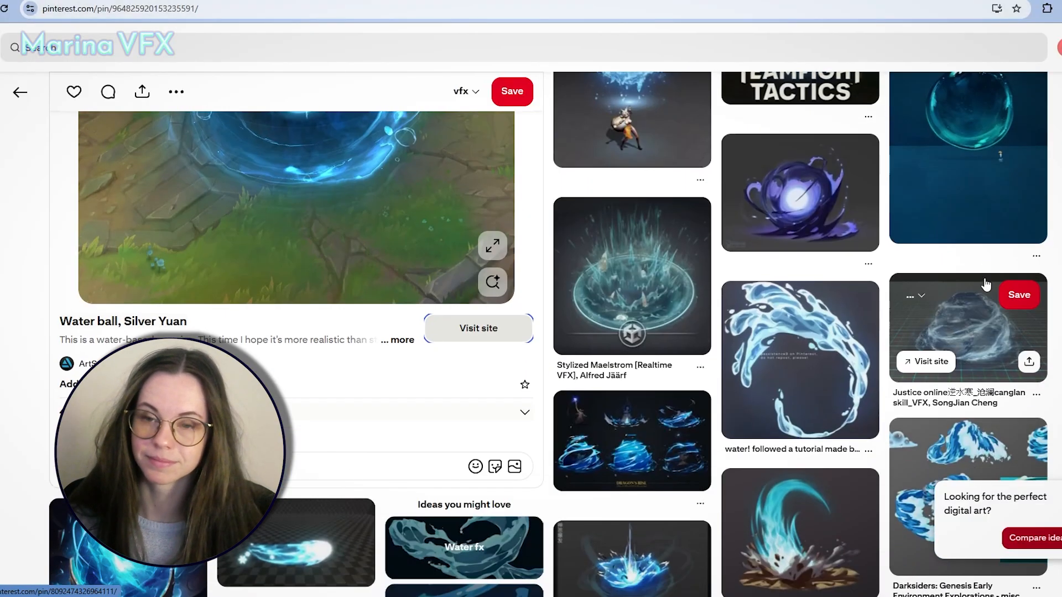
scroll(978, 293, "down", 5)
left_click(978, 293)
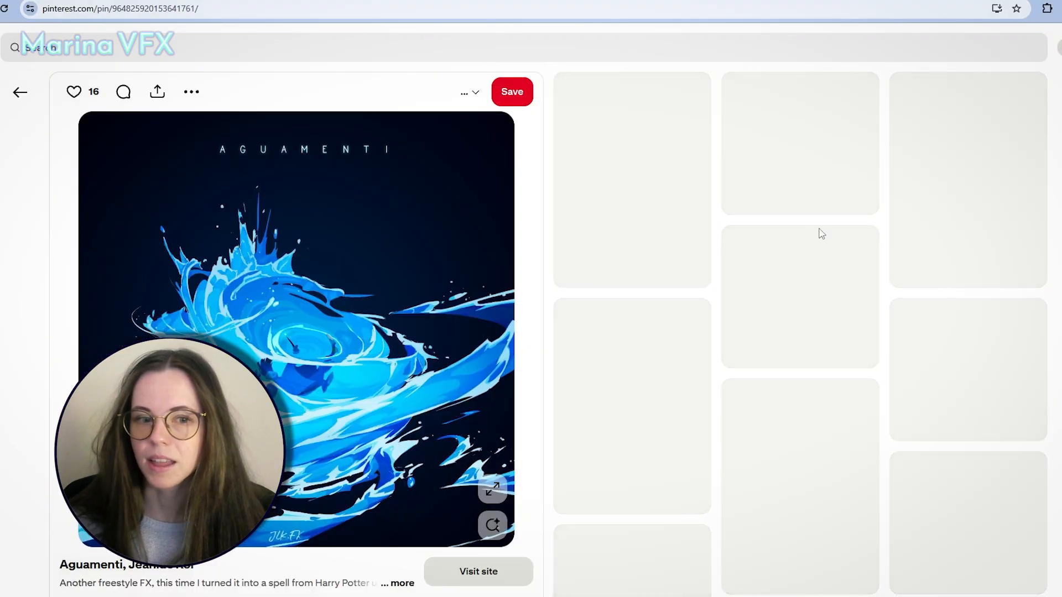
Examine the pins related to the Aguamenti artwork and to the 2D Fx Animation and Sketches pin
scroll(1029, 387, "down", 15)
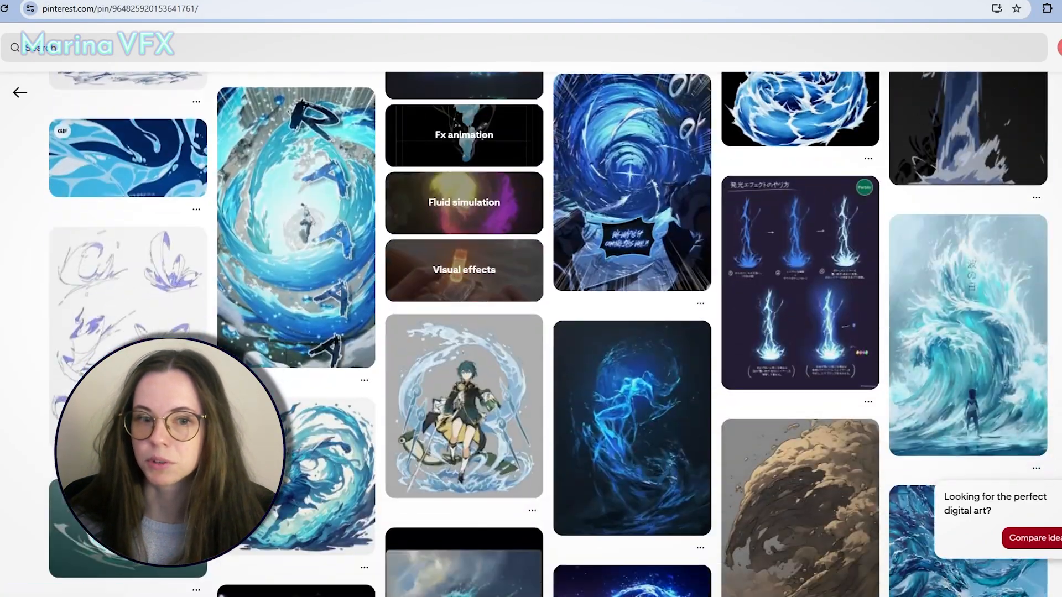
left_click(965, 221)
scroll(965, 221, "down", 5)
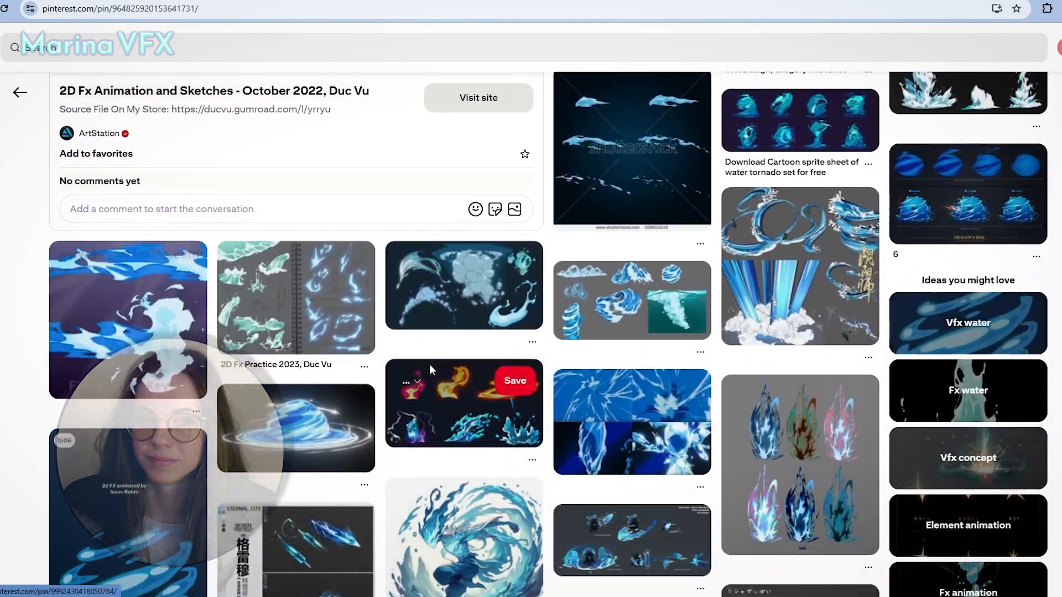
left_click(310, 307)
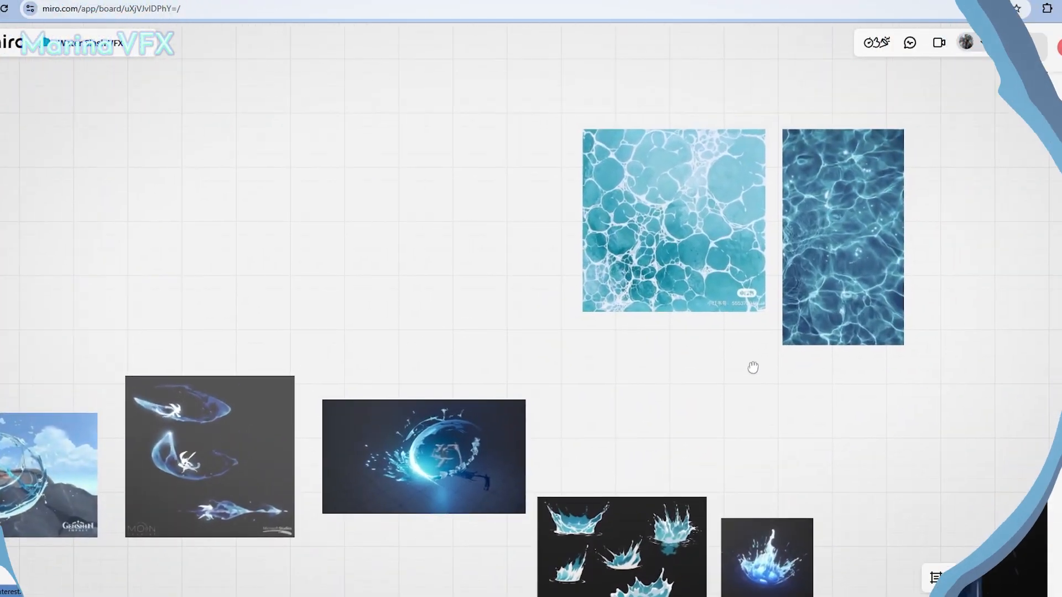
Examine the still water splash, slash and pattern images collected on the Miro reference board
middle_click_drag(752, 367, 689, 400)
middle_click_drag(710, 457, 863, 254)
scroll(845, 544, "up", 5)
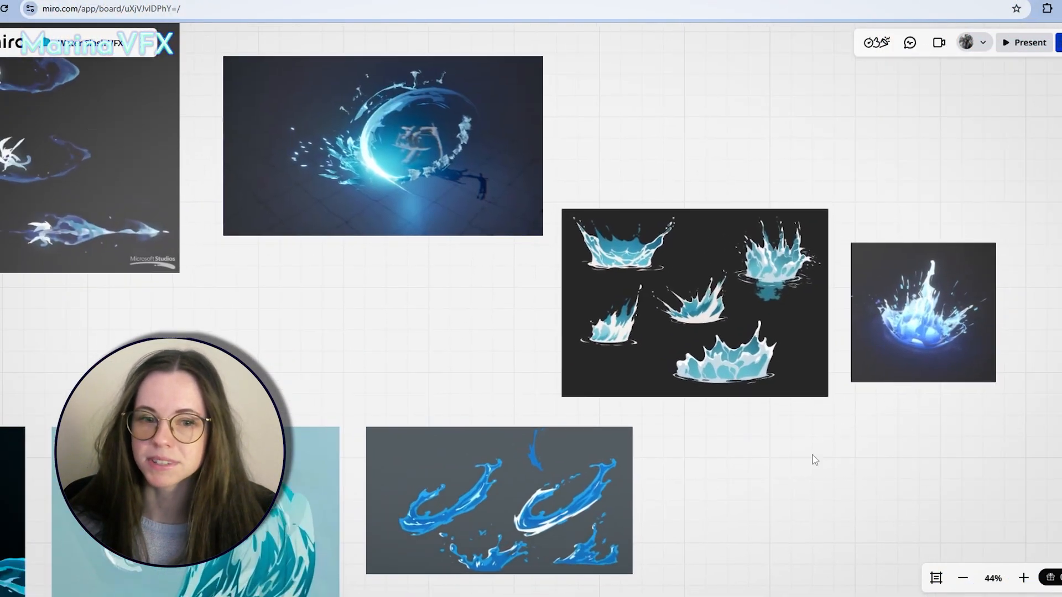
middle_click_drag(815, 460, 911, 333)
middle_click_drag(479, 254, 622, 336)
scroll(502, 265, "down", 2)
scroll(443, 328, "up", 1)
scroll(443, 327, "up", 1)
middle_click_drag(442, 322, 349, 329)
Find the Game VFX video references on the board and play the Tidal Water GIF
scroll(401, 268, "down", 3)
middle_click_drag(231, 233, 708, 355)
middle_click_drag(357, 184, 482, 480)
scroll(385, 349, "up", 5)
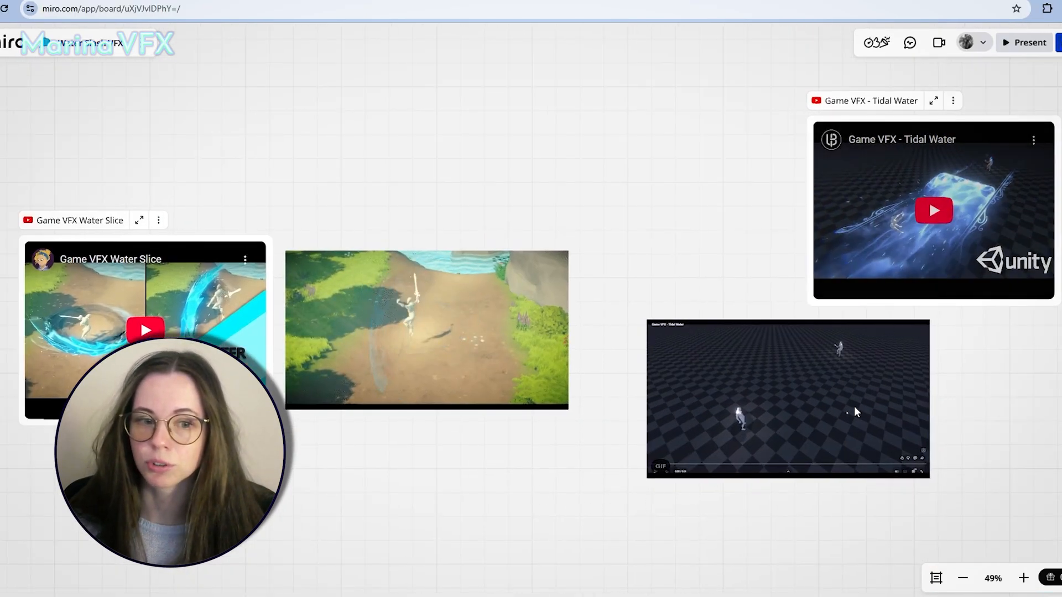
left_click(856, 411)
left_click(550, 467)
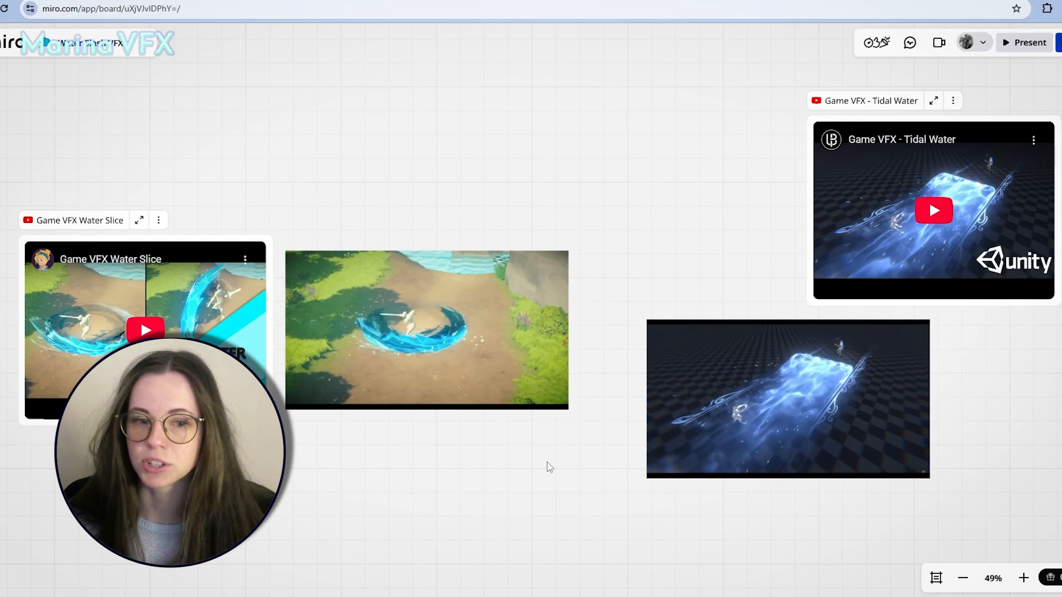
Play the animated ArtStation water attack GIFs grouped below the video references
middle_click_drag(490, 509, 561, 148)
scroll(459, 425, "down", 4)
middle_click_drag(345, 505, 398, 346)
scroll(398, 346, "up", 5)
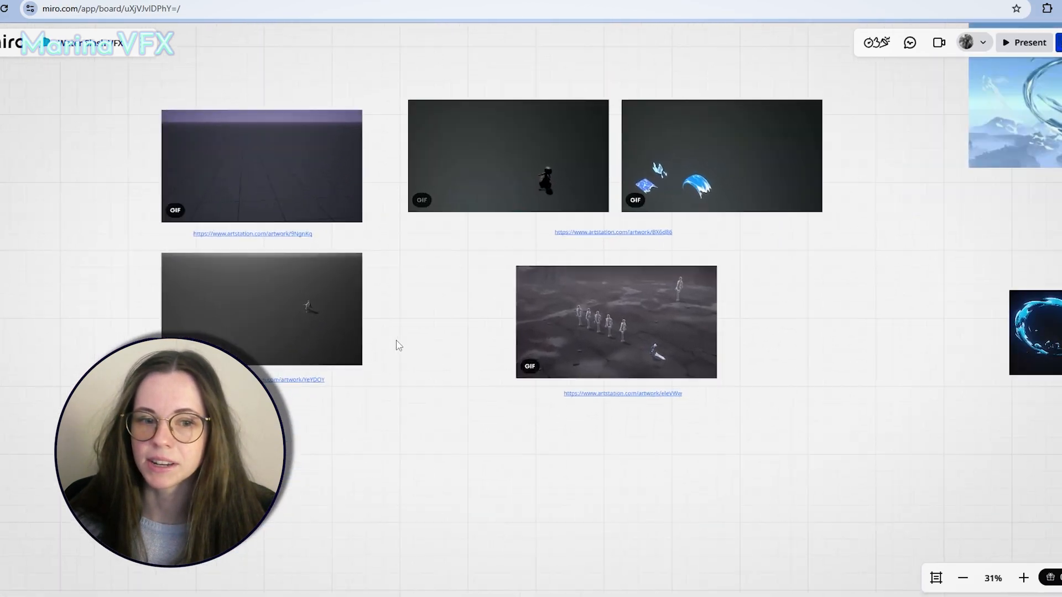
middle_click_drag(378, 423, 380, 552)
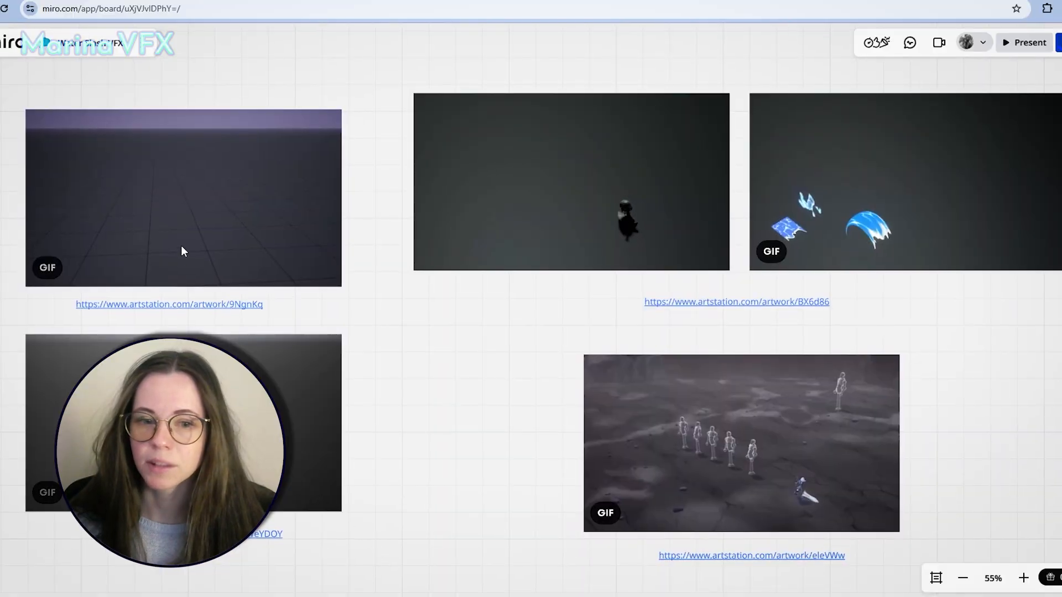
left_click(947, 195)
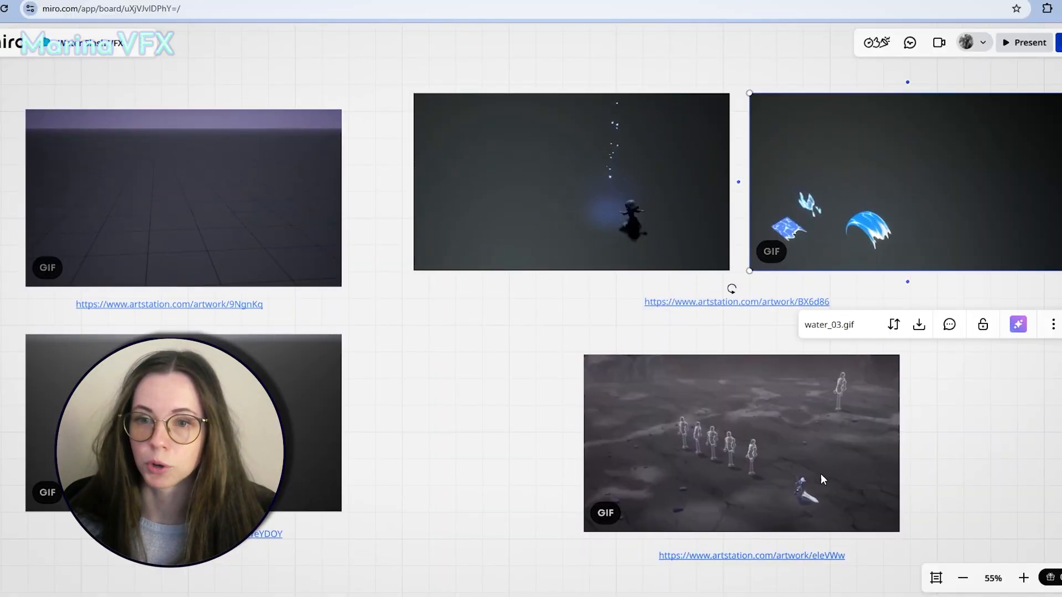
left_click(821, 473)
left_click(327, 431)
left_click(493, 409)
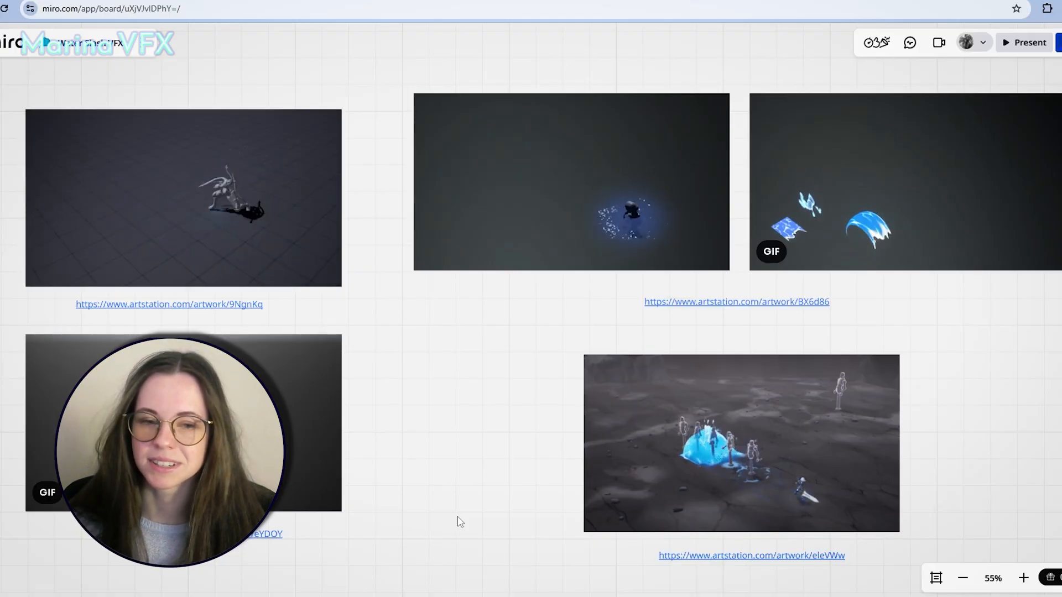
Look over the remaining water references across the board
scroll(481, 385, "down", 5)
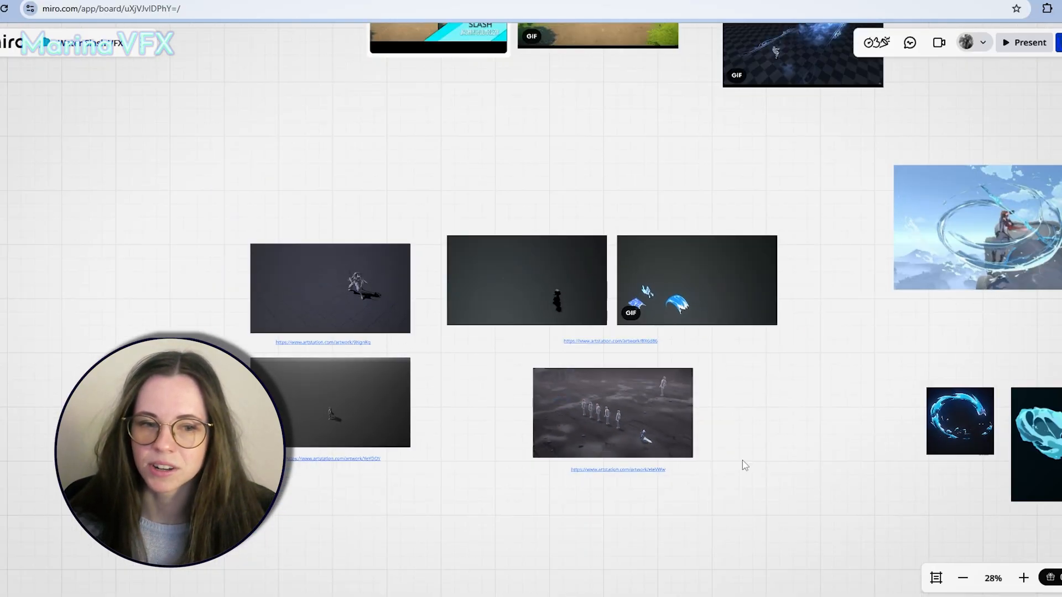
middle_click_drag(745, 466, 352, 430)
middle_click_drag(640, 356, 327, 334)
mouse_move(673, 316)
middle_mouse_down()
mouse_move(585, 370)
mouse_move(519, 495)
middle_mouse_up()
middle_click_drag(703, 355, 629, 446)
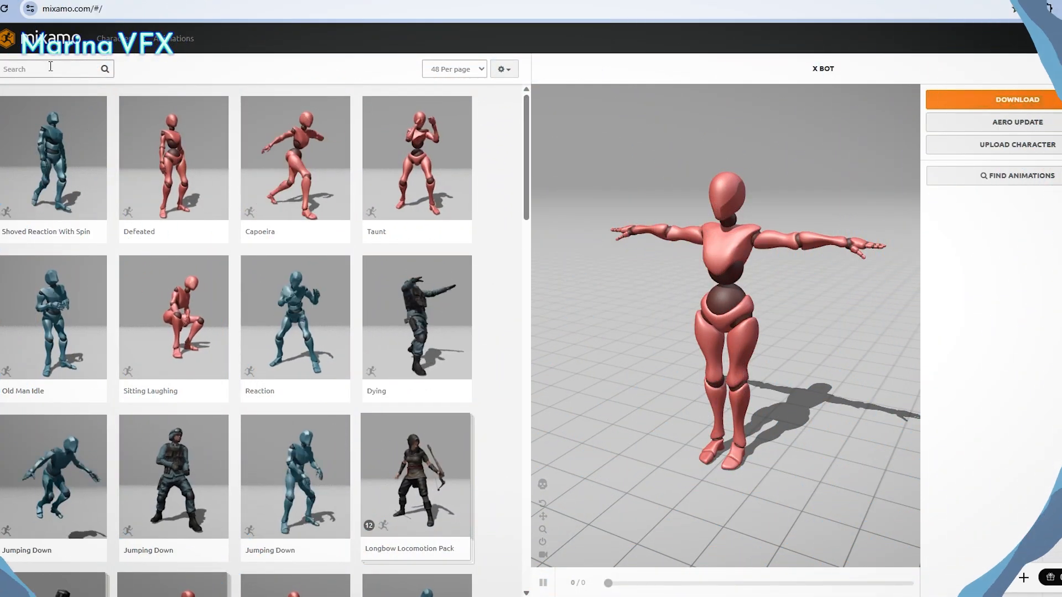
Switch to Mixamo, search the animations for "sword" and look through them for a slash motion
type("sword")
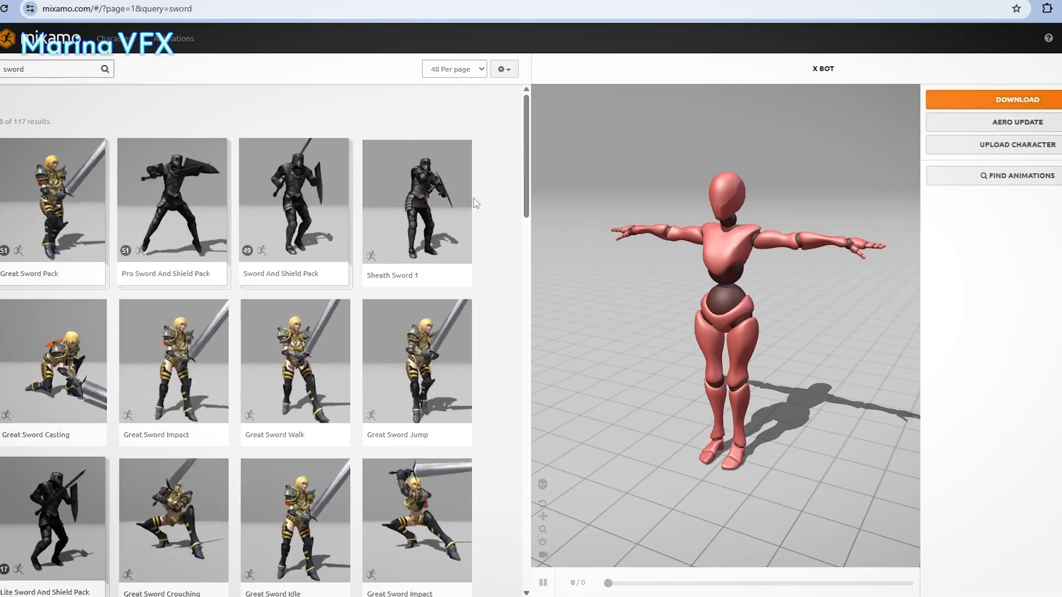
scroll(475, 200, "down", 5)
scroll(481, 204, "down", 6)
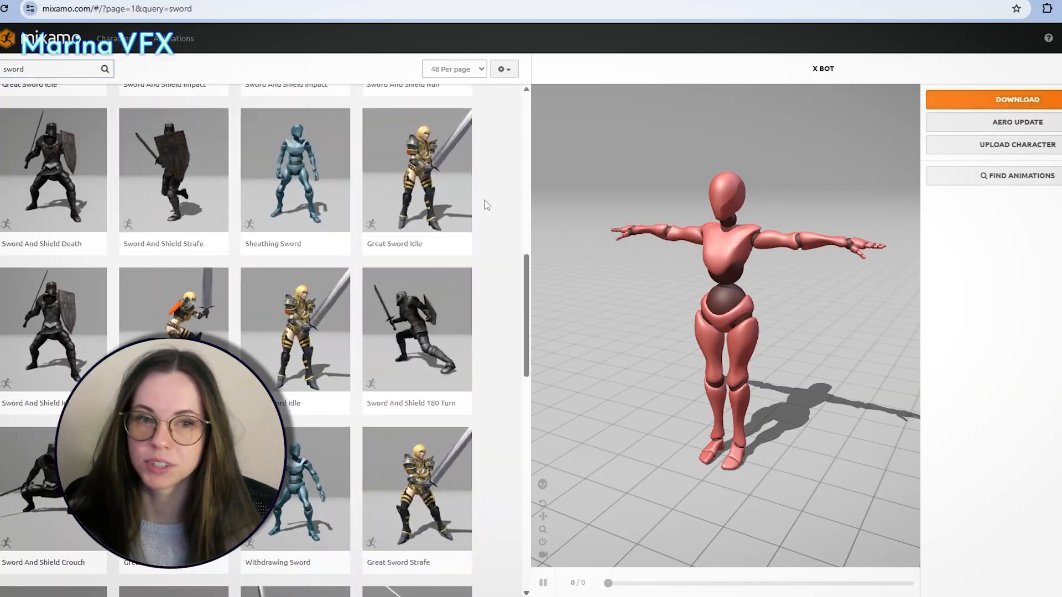
scroll(487, 202, "down", 10)
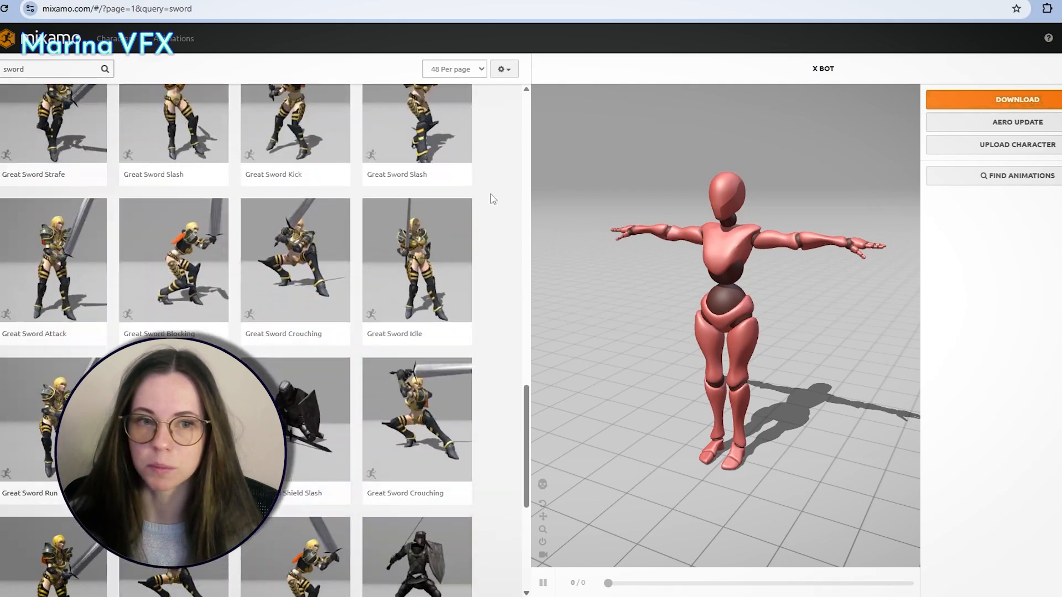
Preview a Sword And Shield Slash animation on X Bot, and load the other Sword And Shield Slash variant that carries a shield
left_click(299, 425)
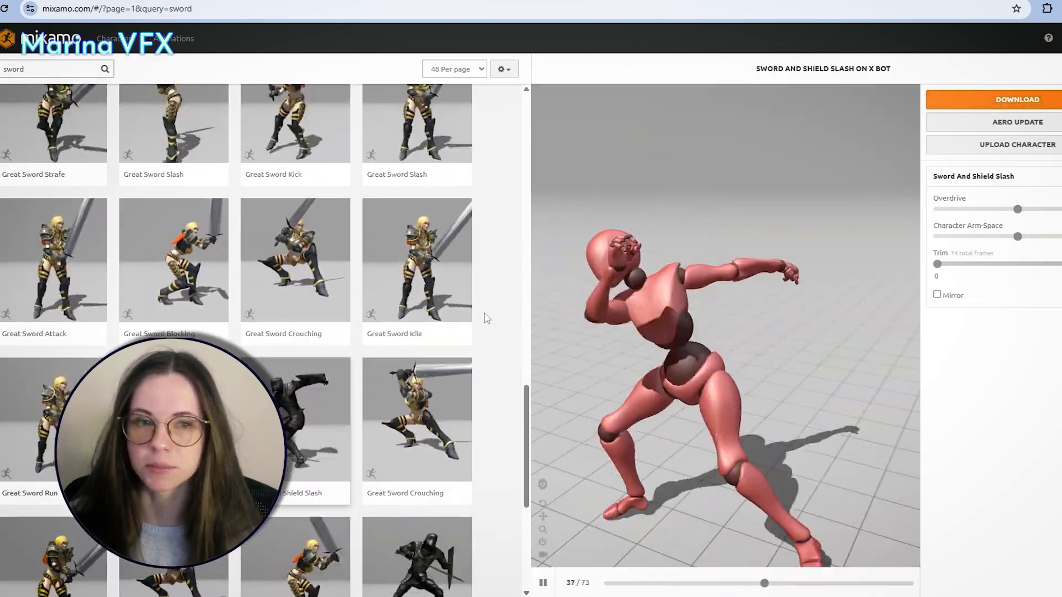
scroll(485, 324, "down", 3)
left_click(464, 396)
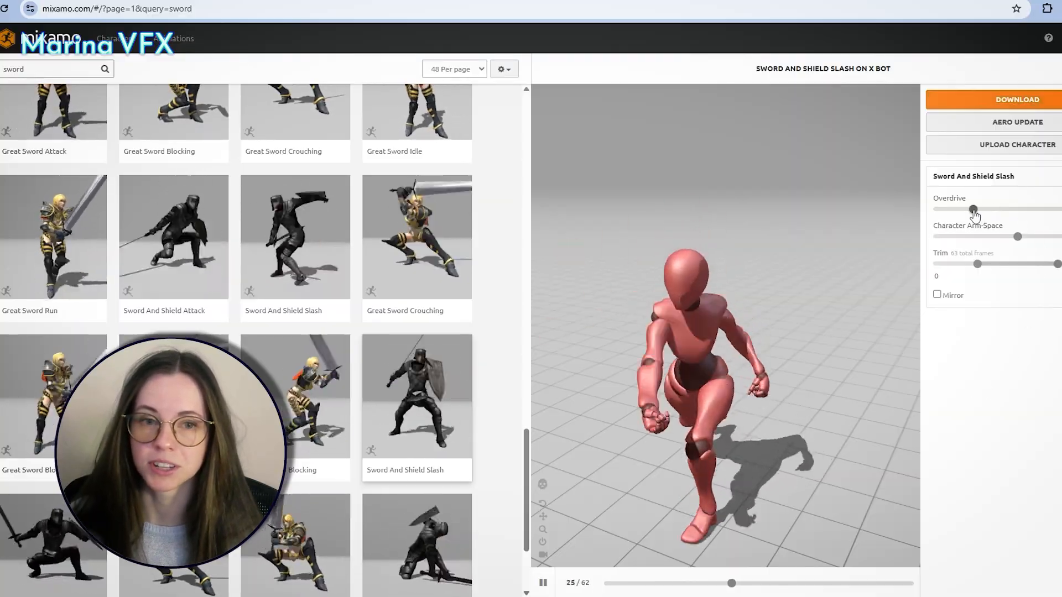
Try different Overdrive and Character Arm-Space values on the Sword And Shield Slash animation, leaving both sliders at their midpoints
left_click(1061, 210)
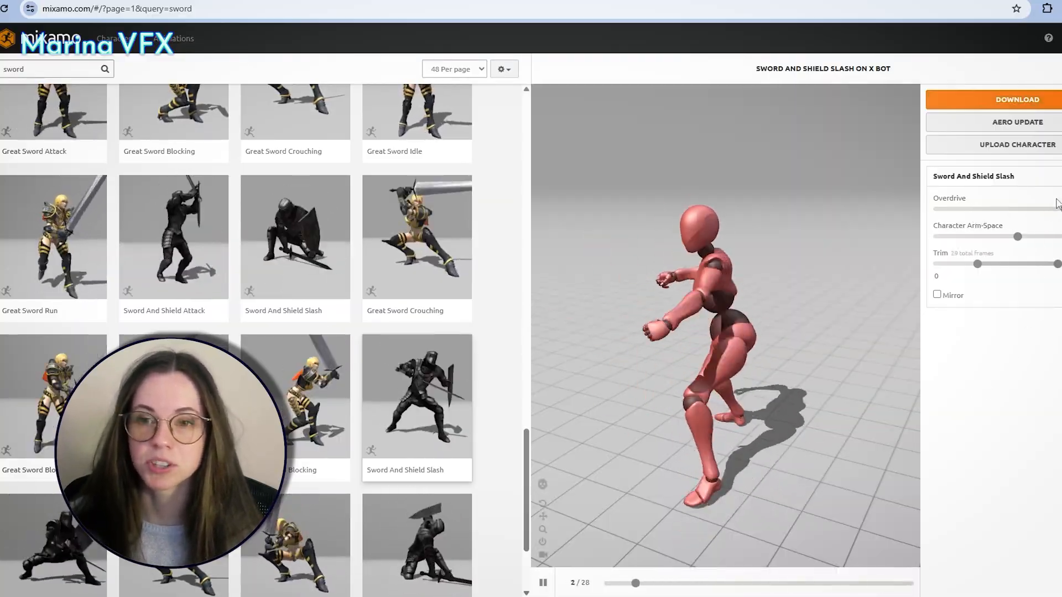
left_click(1018, 209)
left_click_drag(1017, 237, 960, 238)
left_click(1018, 237)
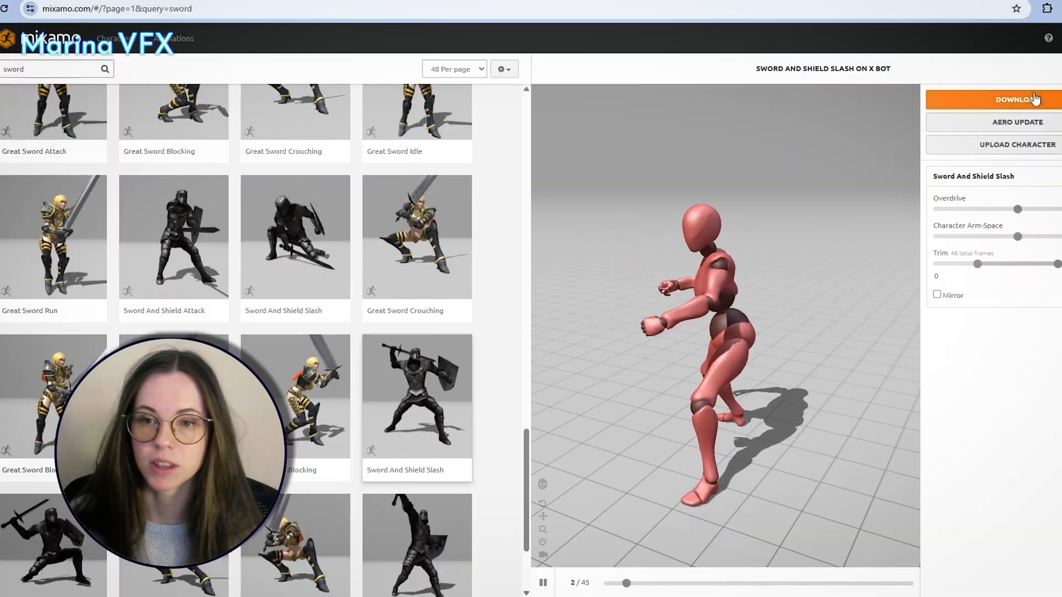
Download the slash animation as FBX Binary with skin, at 30 frames per second and with no keyframe reduction
left_click(1037, 100)
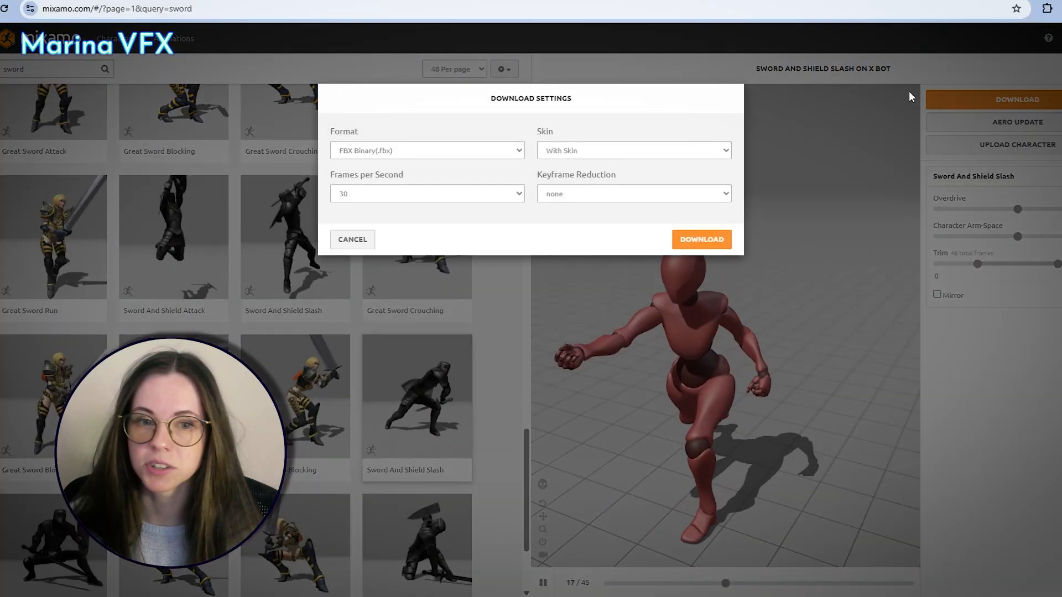
left_click(506, 150)
left_click(509, 151)
left_click(473, 195)
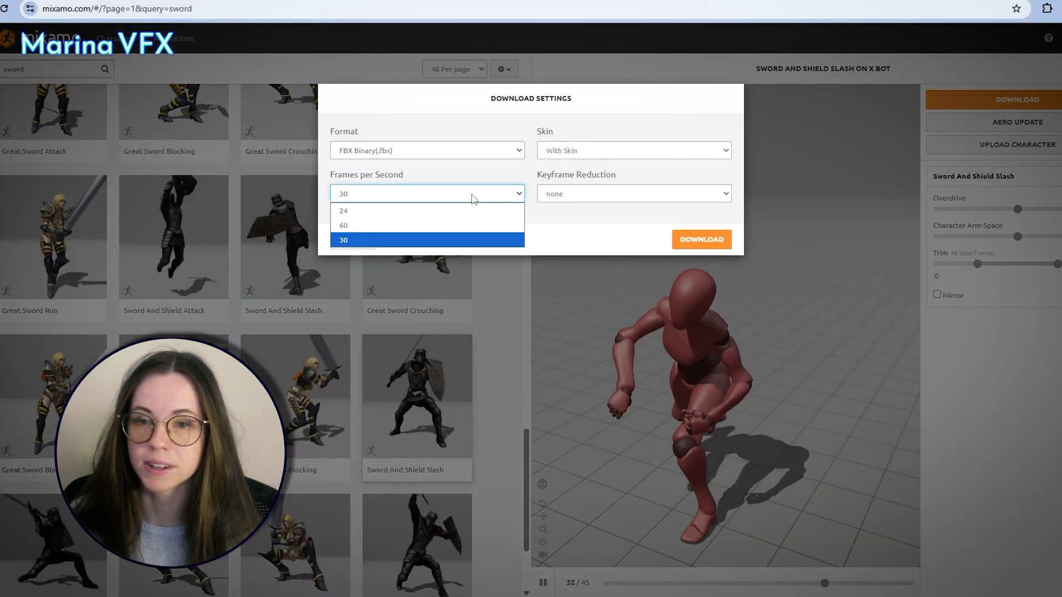
left_click(581, 194)
left_click(604, 197)
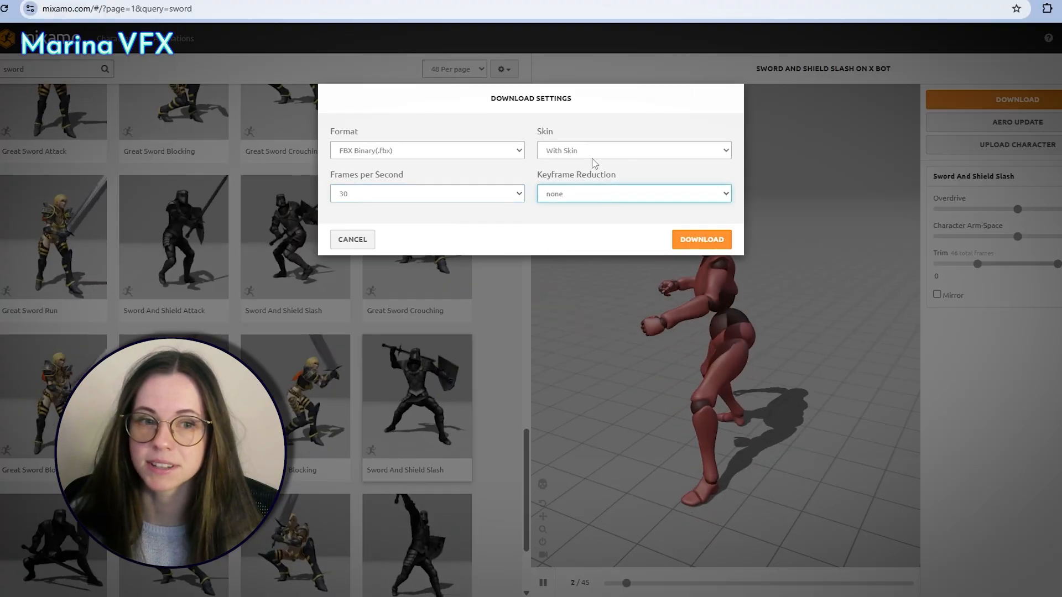
left_click(585, 156)
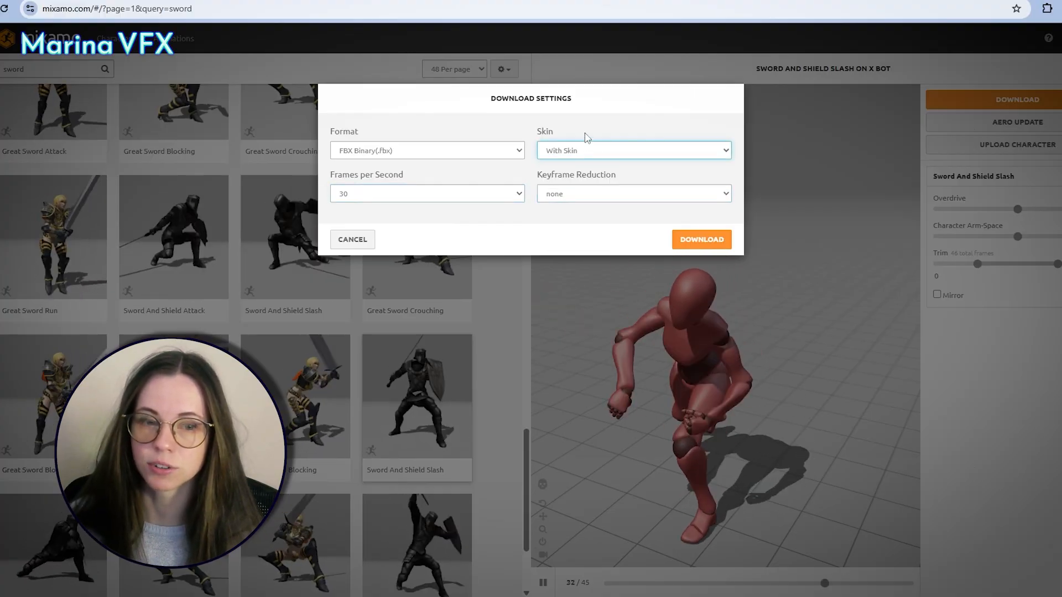
left_click(702, 239)
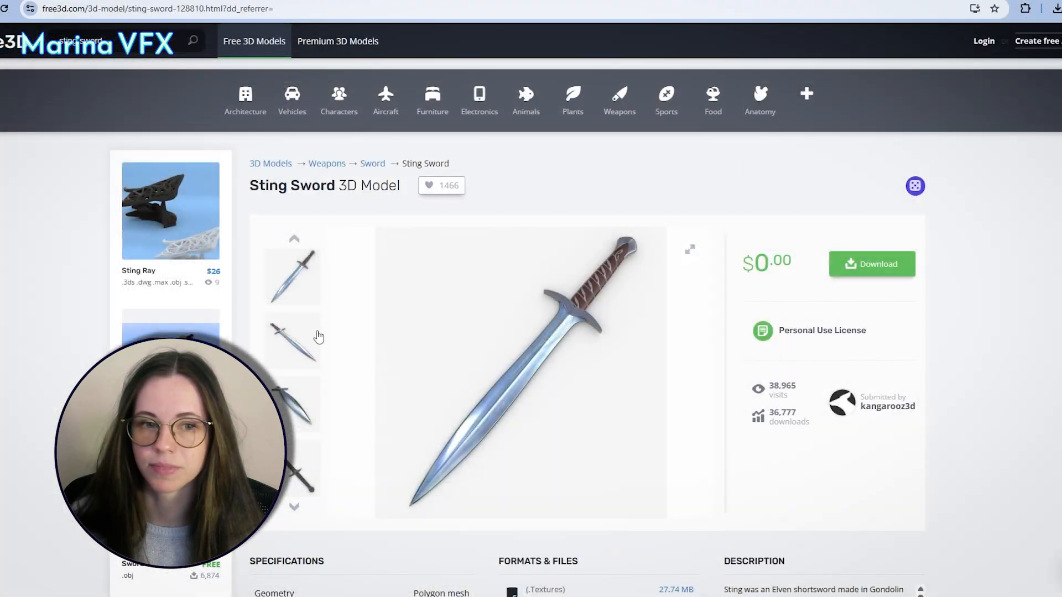
Look through the preview images of the free Sting Sword model on Free3D and start its download
left_click(274, 354)
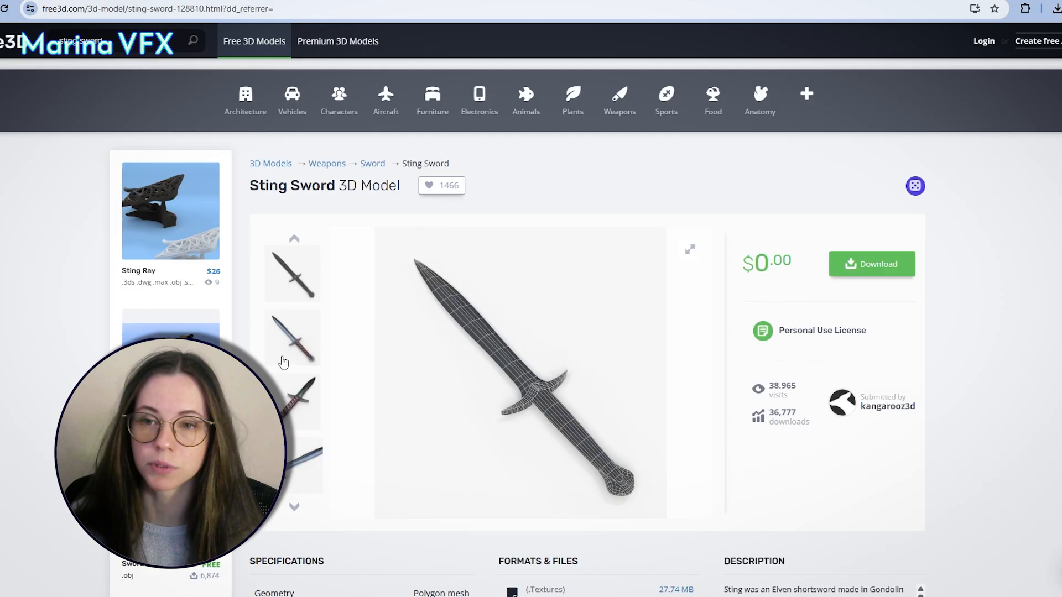
left_click(283, 361)
left_click(284, 360)
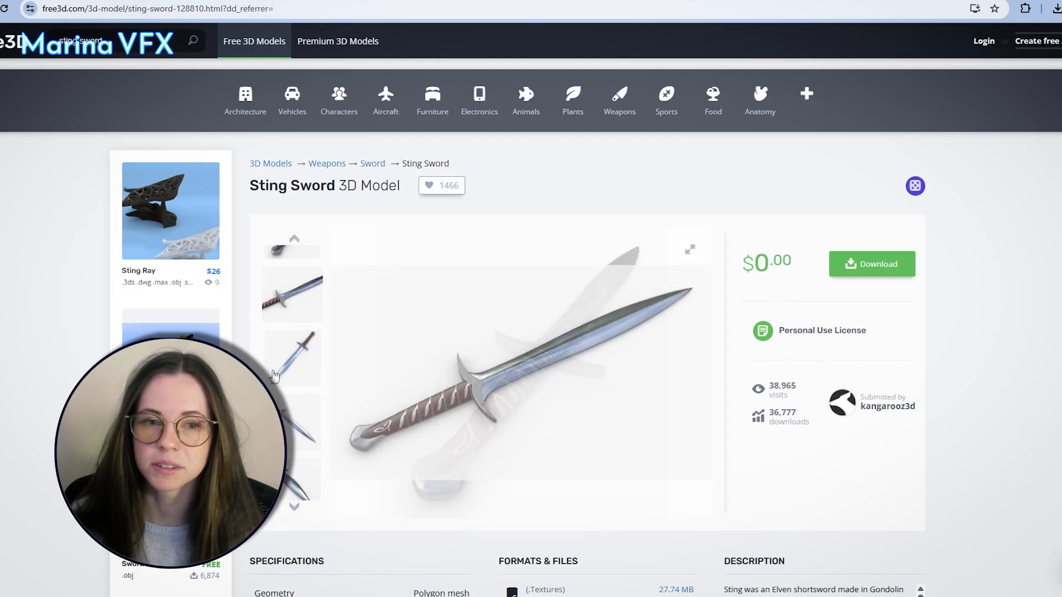
left_click(287, 416)
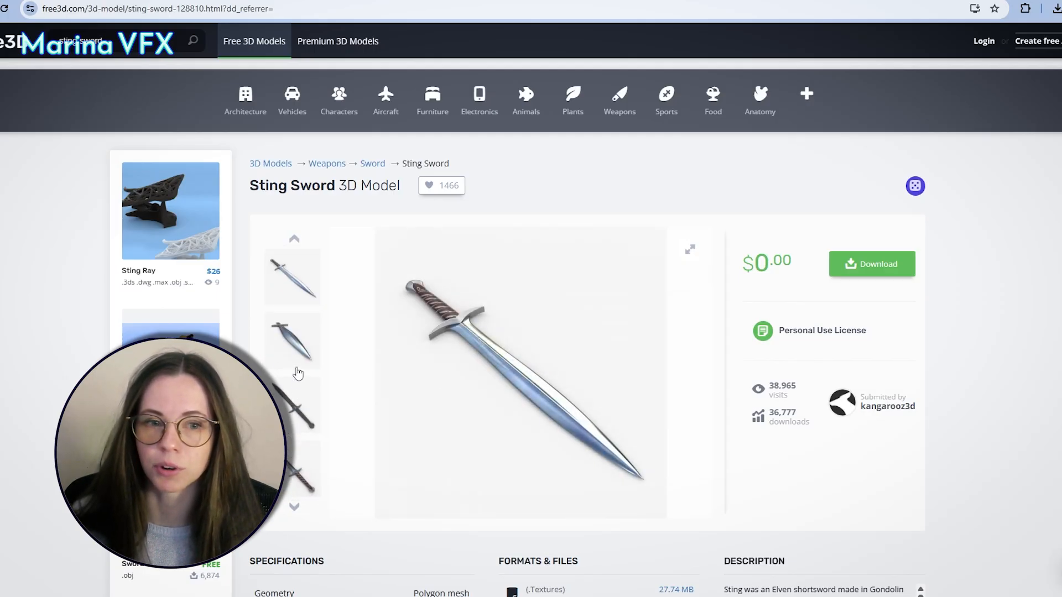
left_click(859, 267)
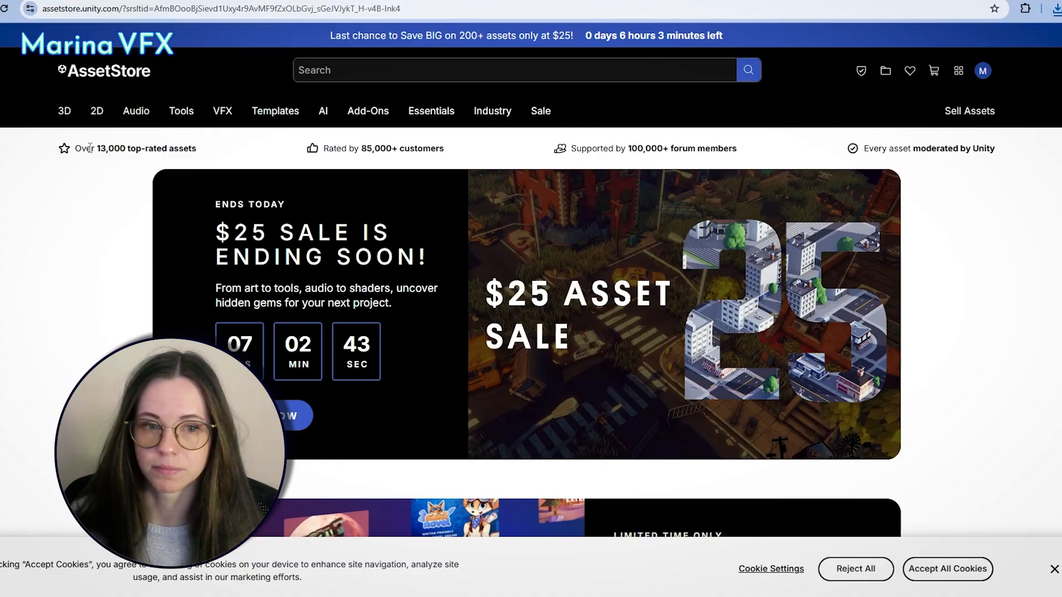
Switch to the Unity Asset Store, browse its 3D Animations category and open the Oriental Sword AnimSet page
mouse_move(65, 118)
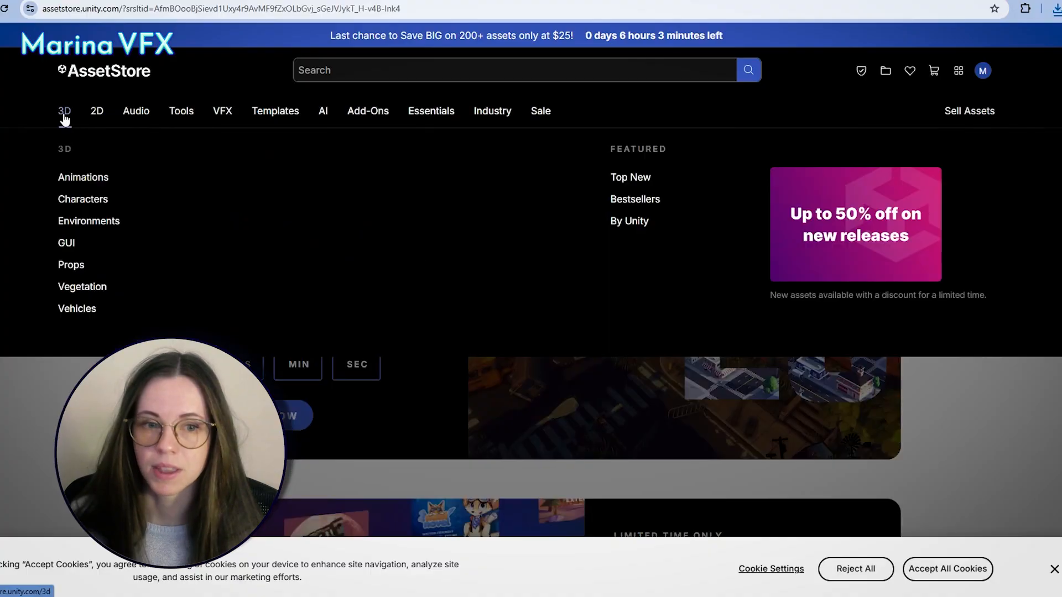
left_click(86, 177)
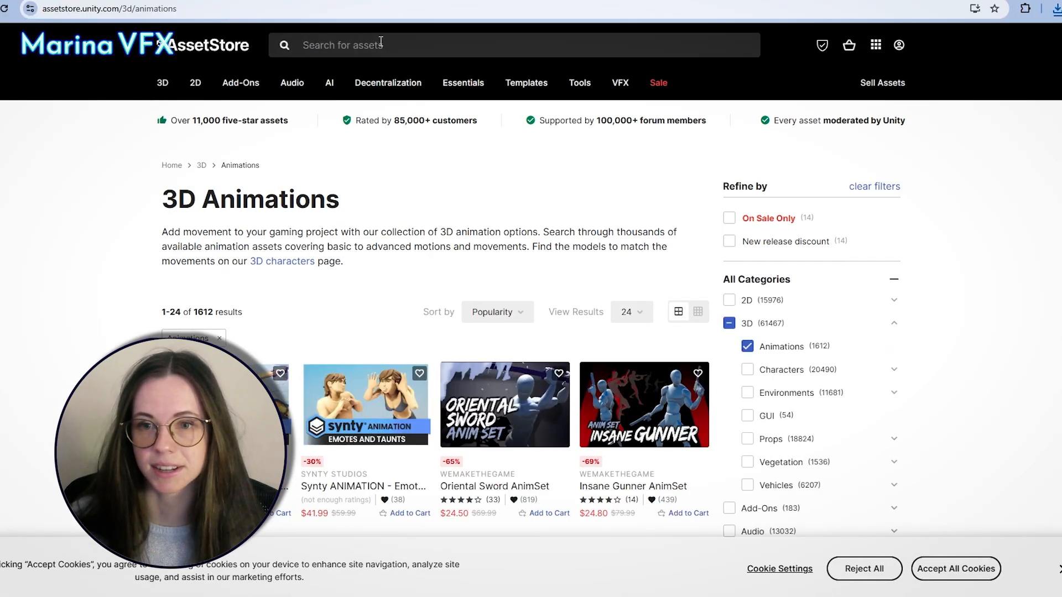
scroll(518, 210, "down", 3)
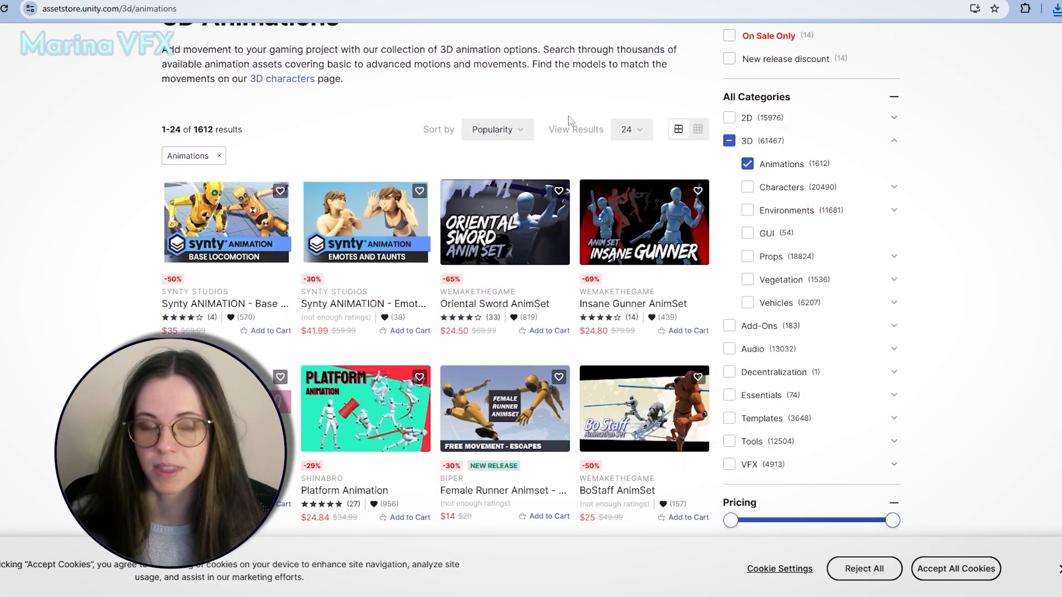
left_click(513, 221)
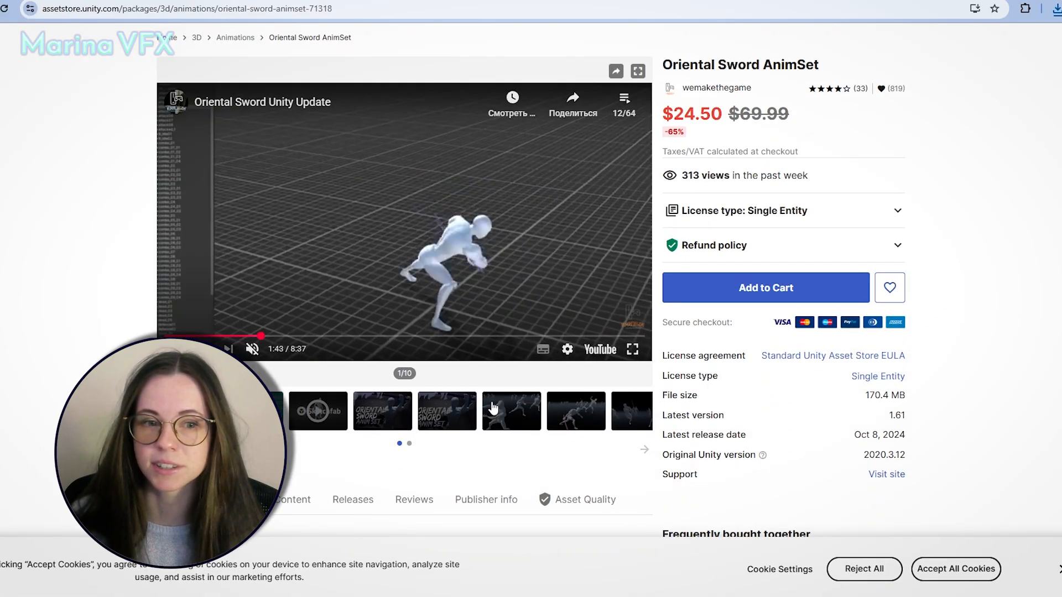
View the Oriental Sword AnimSet preview images and return to the 3D Animations listing
left_click(587, 412)
left_click(644, 427)
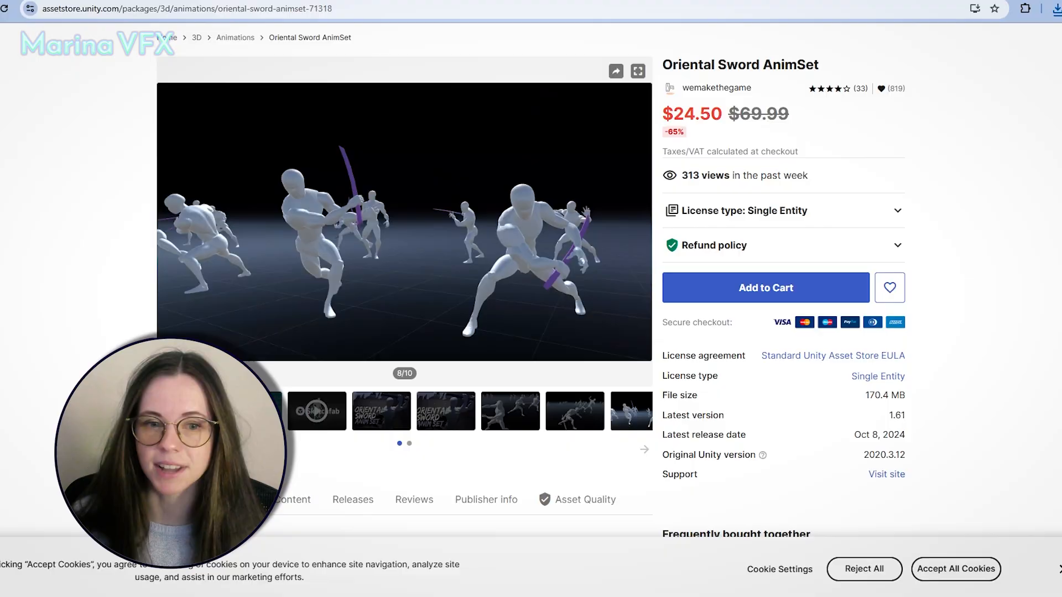
scroll(192, 166, "up", 2)
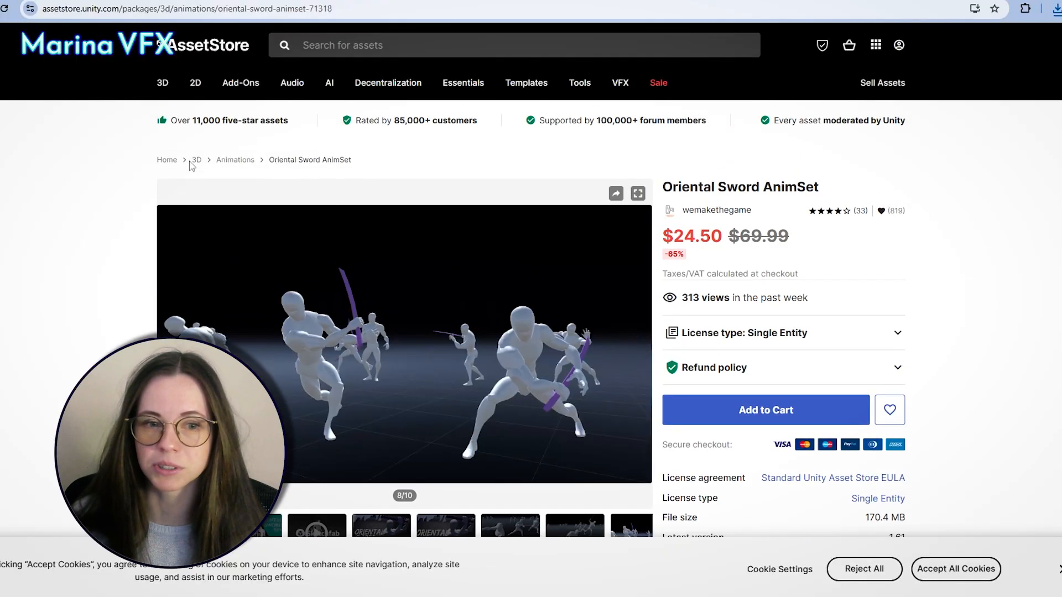
scroll(608, 288, "down", 3)
scroll(625, 295, "up", 3)
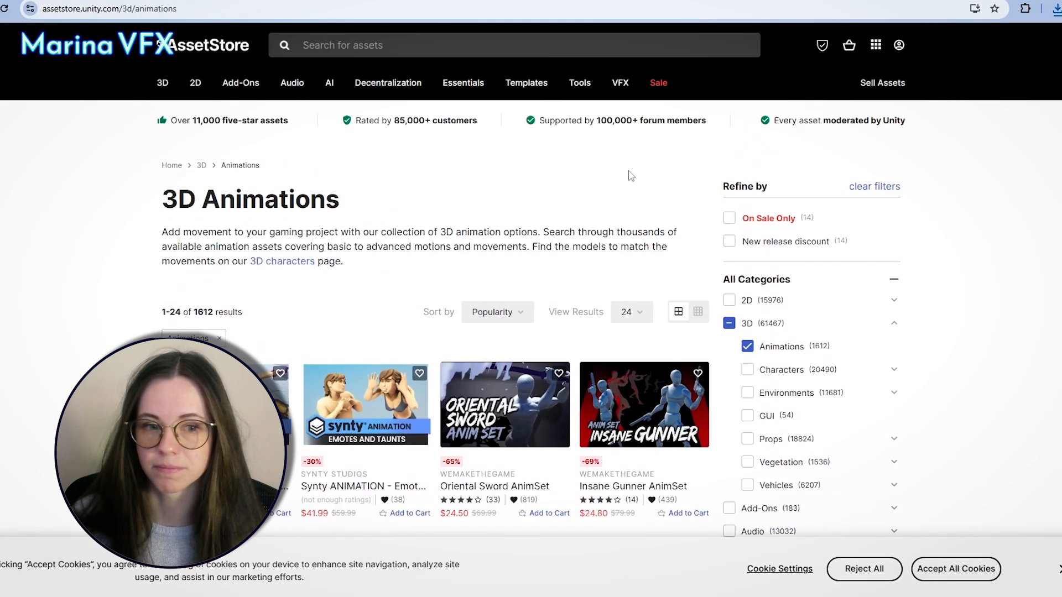
Look through the first two pages of 3D animation assets
scroll(658, 191, "down", 6)
scroll(940, 177, "down", 14)
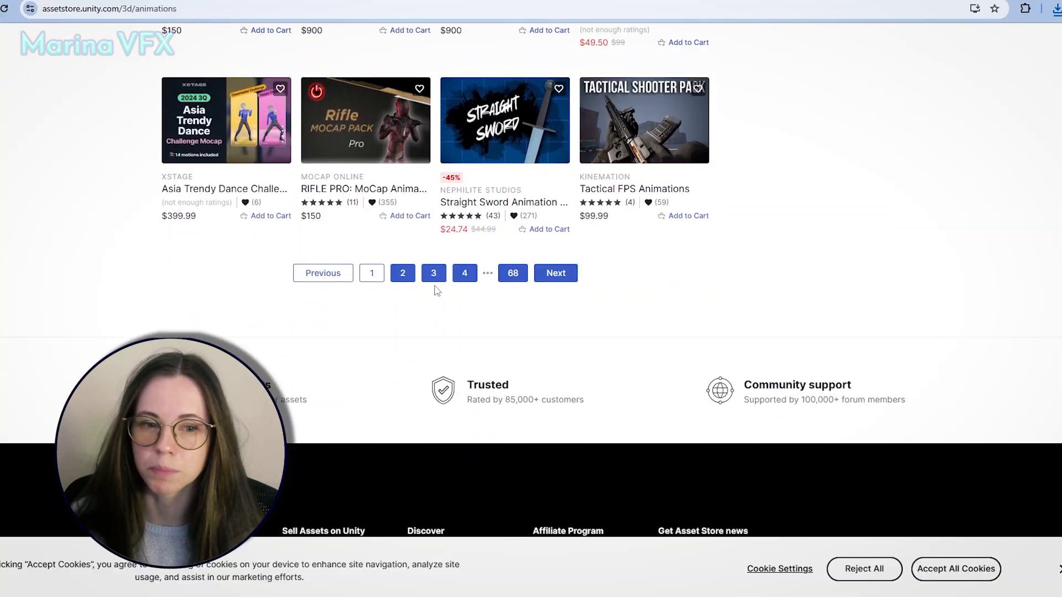
left_click(404, 273)
scroll(907, 248, "down", 14)
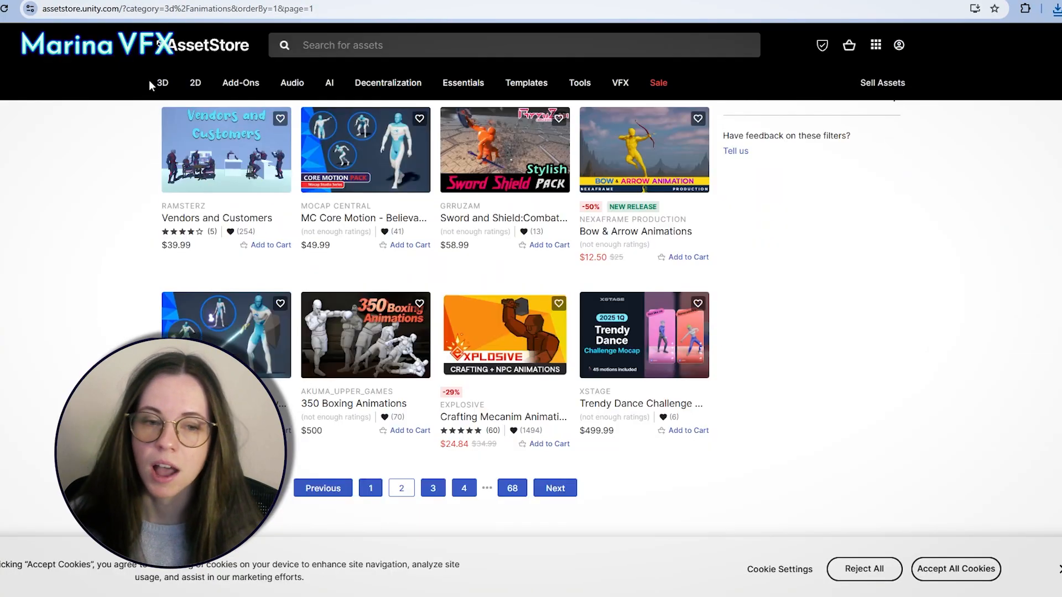
Search the Asset Store for "sword" and look through the listed assets
mouse_move(163, 84)
type("sword")
key("Return")
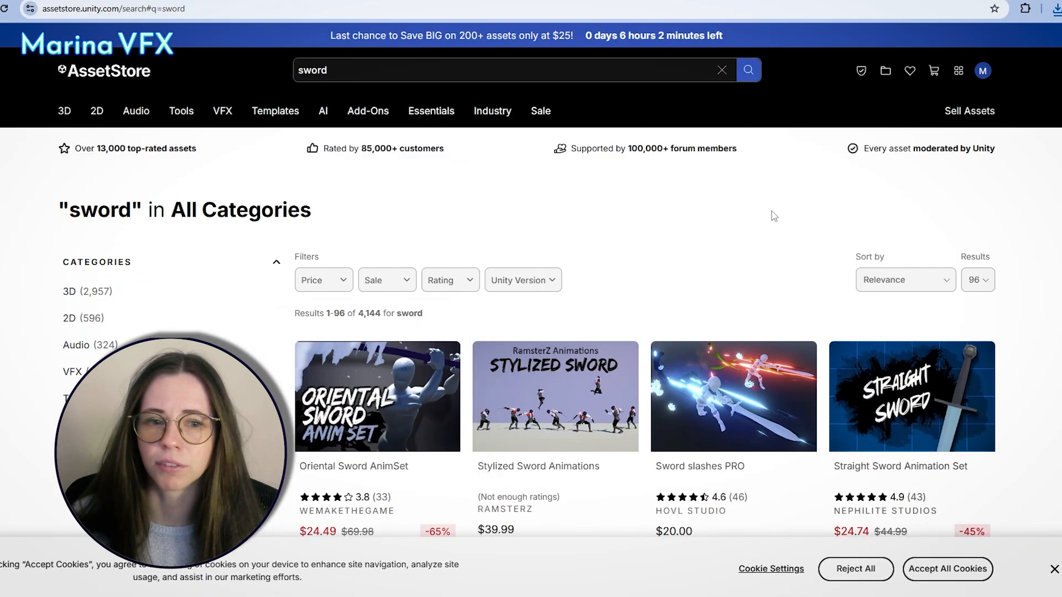
scroll(1058, 287, "down", 3)
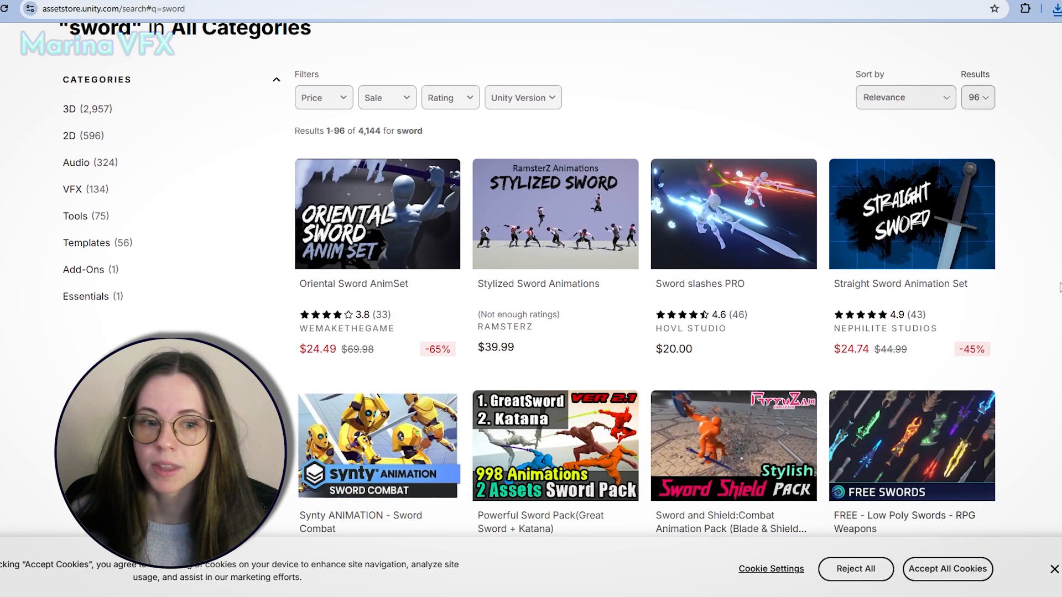
scroll(1057, 287, "down", 4)
scroll(1059, 289, "down", 1)
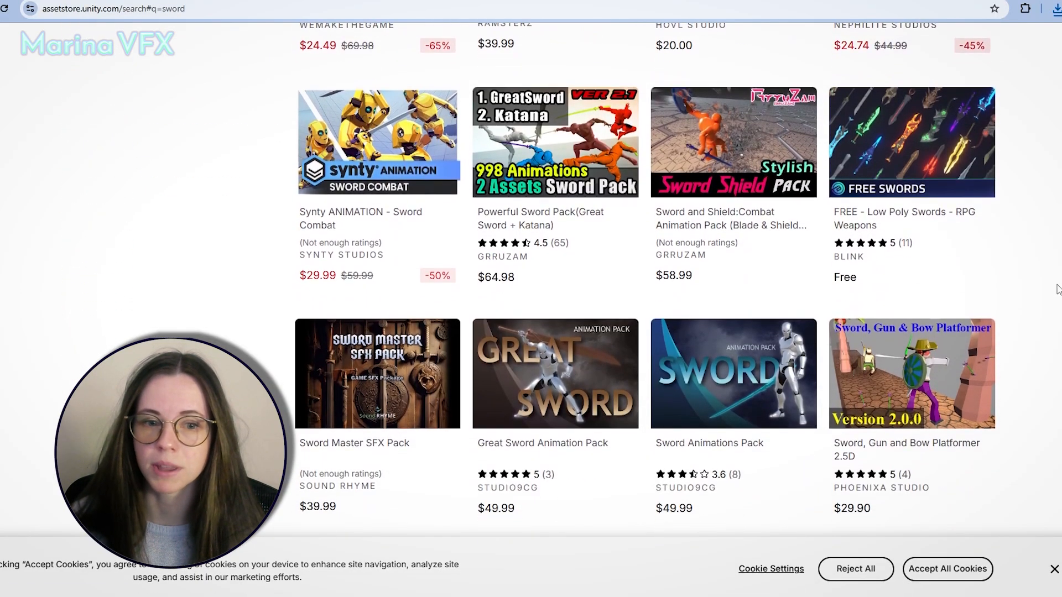
Open FREE - Low Poly Swords - RPG Weapons in a separate tab, check further search results, and view the pack's preview images
right_click(895, 150)
left_click(910, 160)
left_click(743, 0)
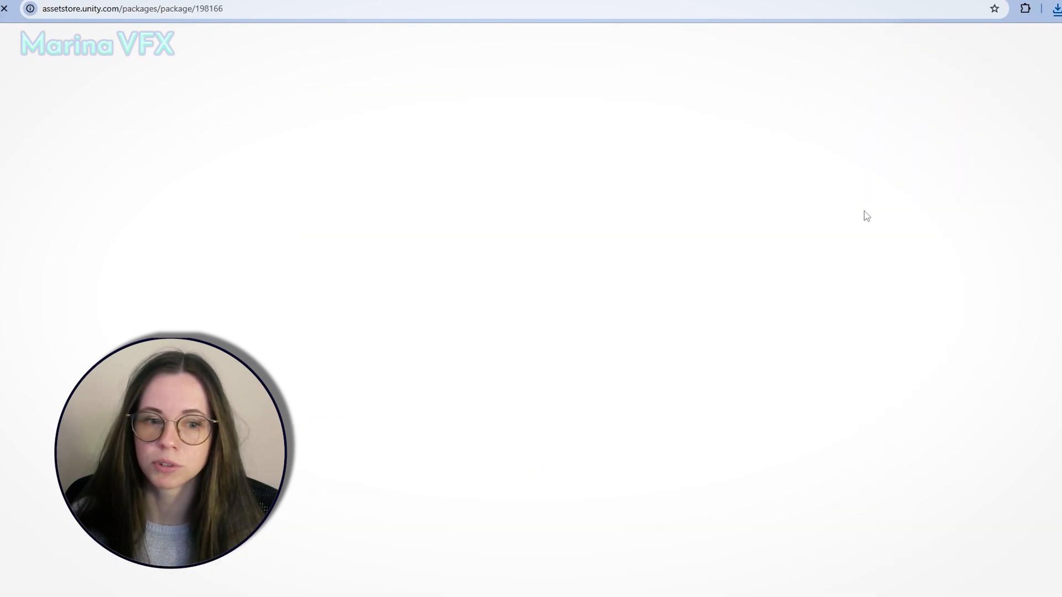
left_click(653, 0)
scroll(1053, 309, "down", 3)
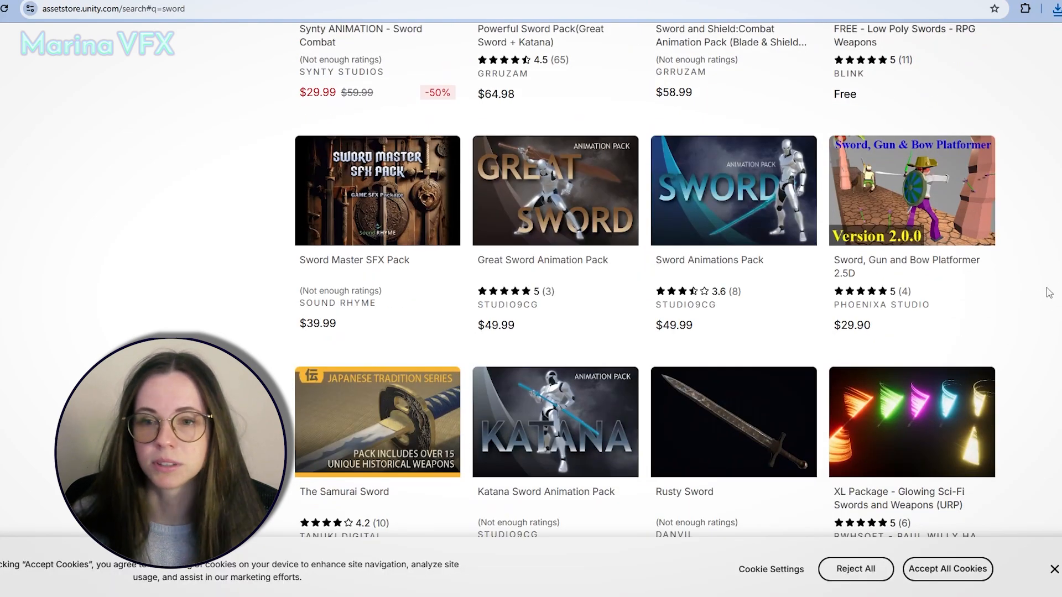
key("ctrl+Tab")
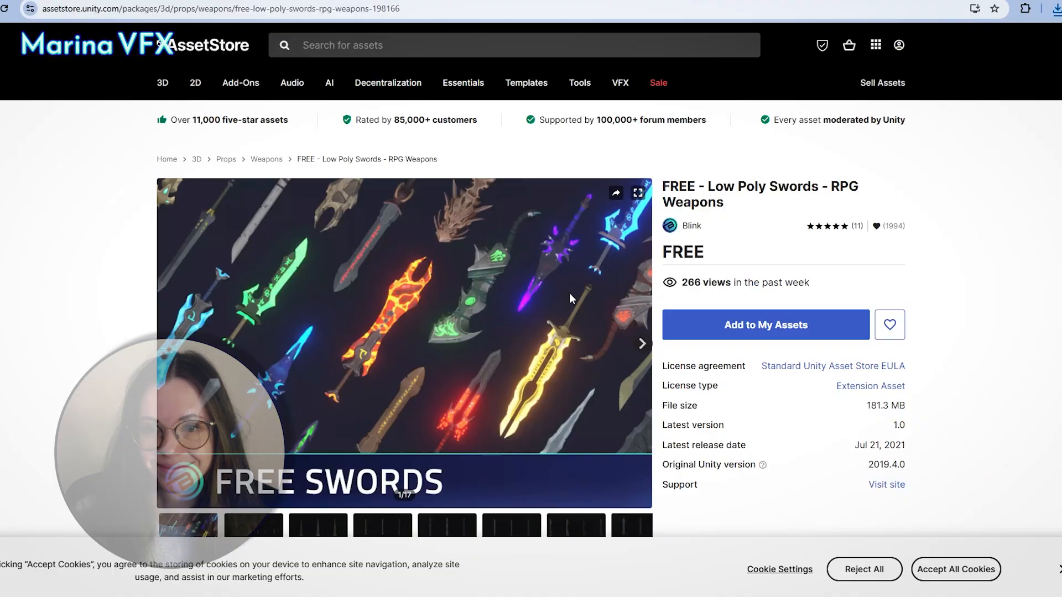
left_click(324, 525)
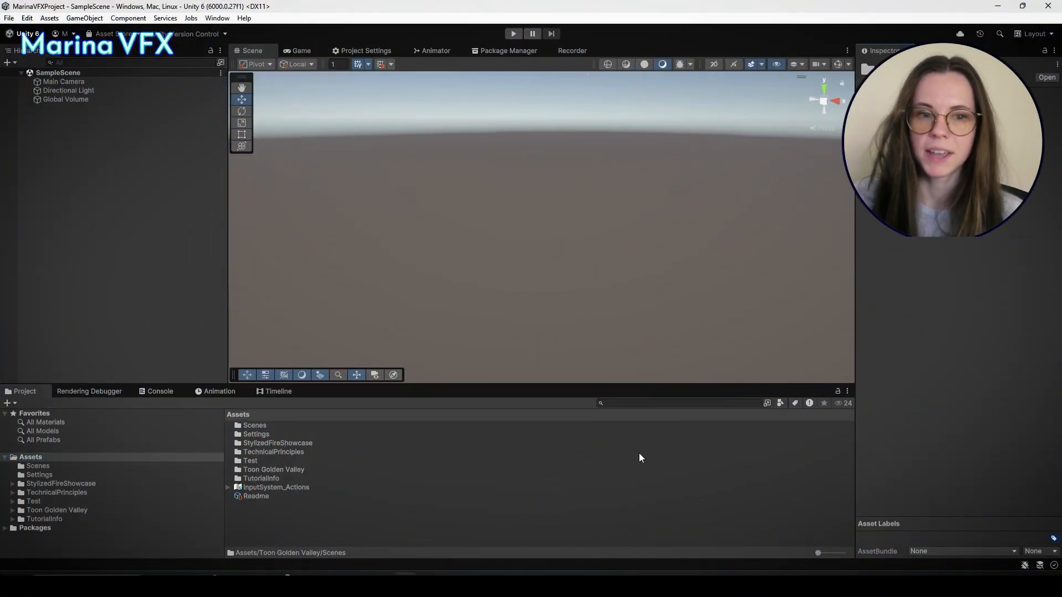
Switch to Unity and create a folder named WaterSlashShowcase in the project's Assets
right_click(255, 538)
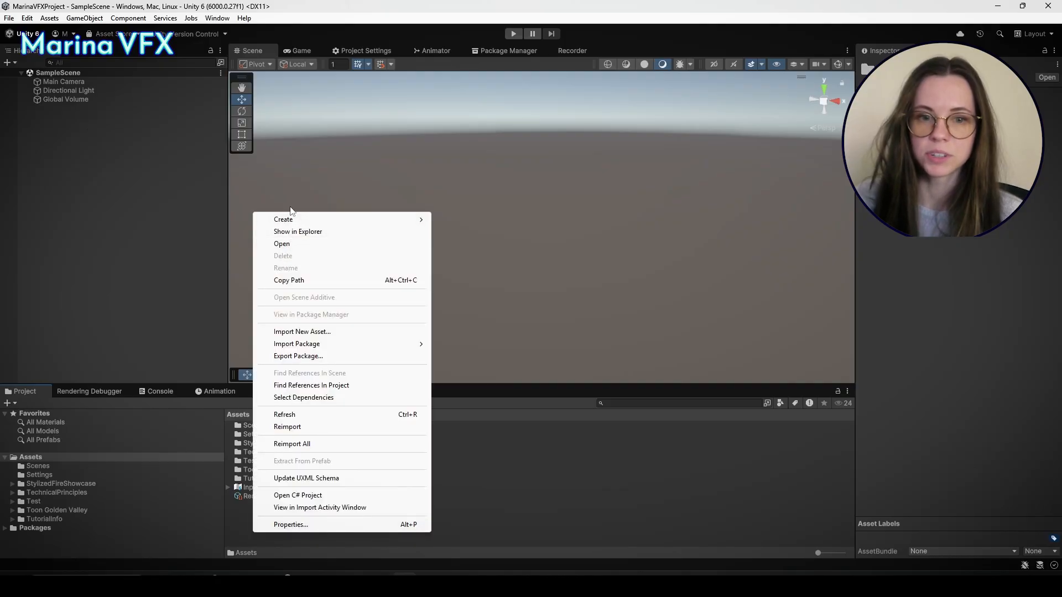
mouse_move(343, 219)
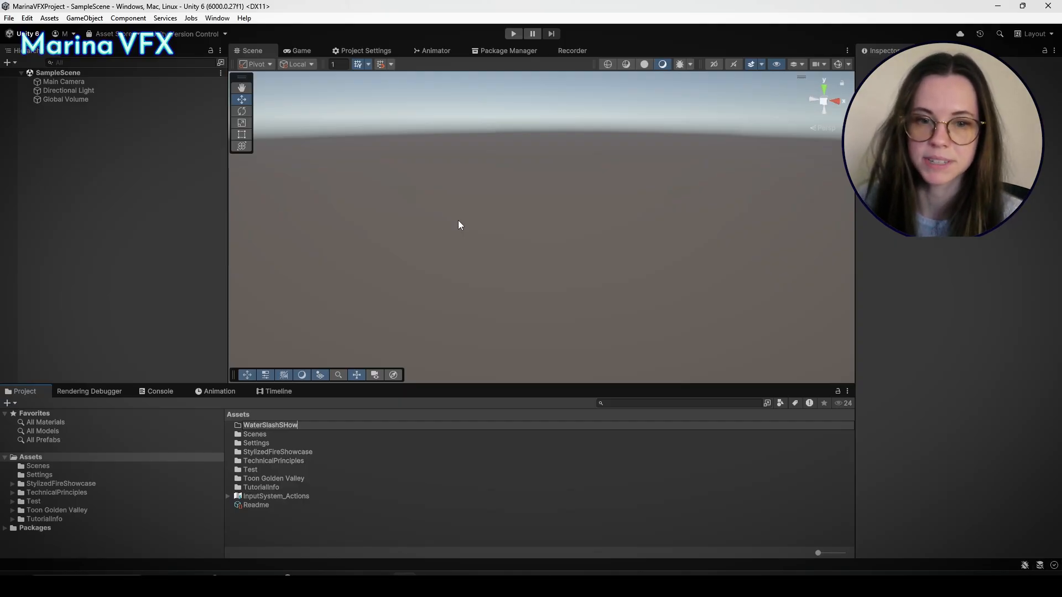
type("e")
key("Return")
key("F2")
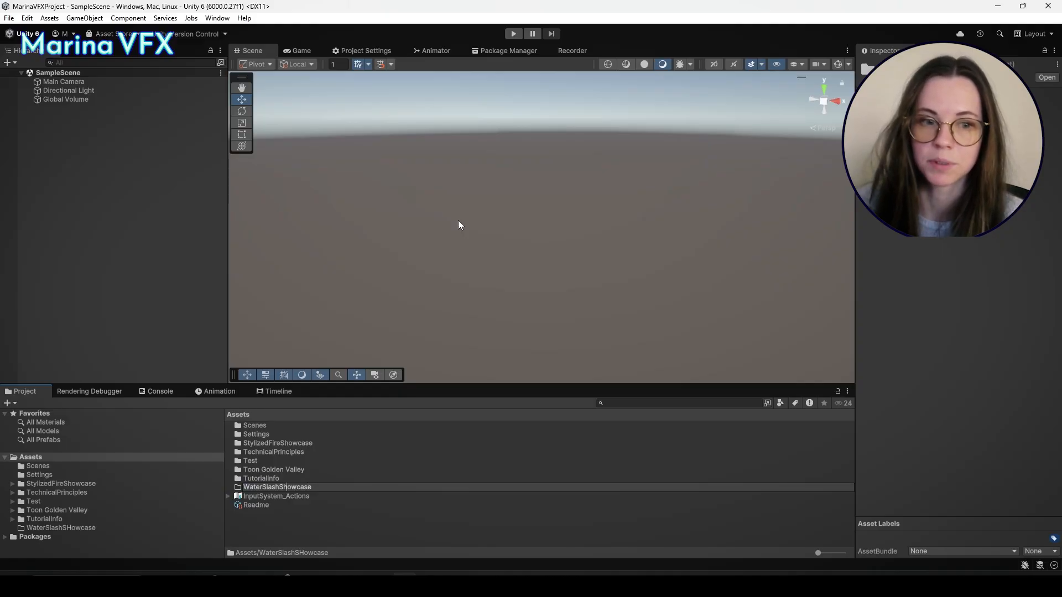
key("Return")
Create a subfolder named Scenes inside the WaterSlashShowcase folder
double_click(295, 488)
right_click(293, 484)
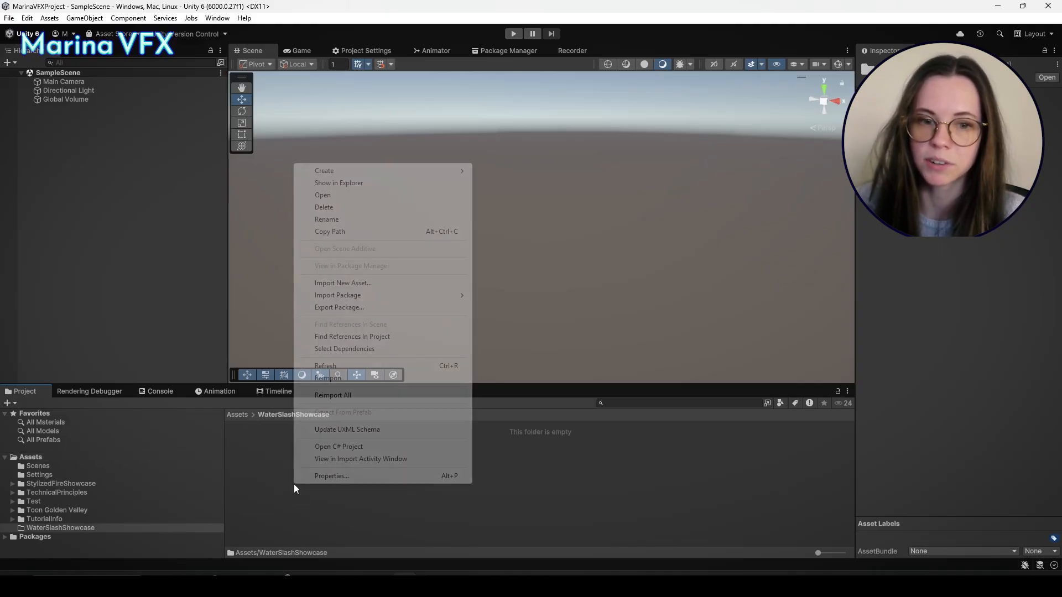
mouse_move(353, 171)
left_click(512, 173)
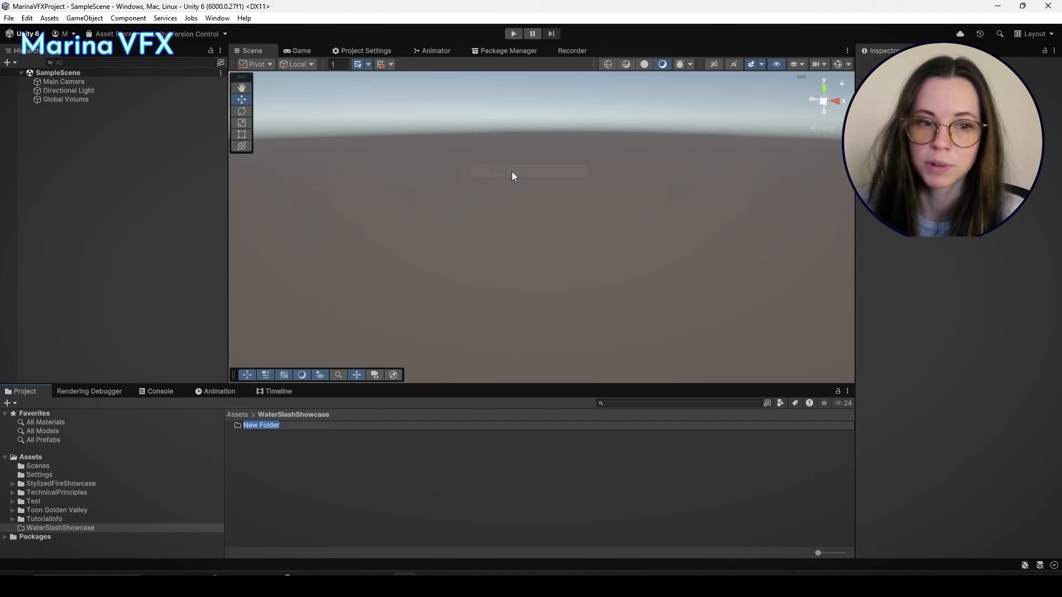
key("Return")
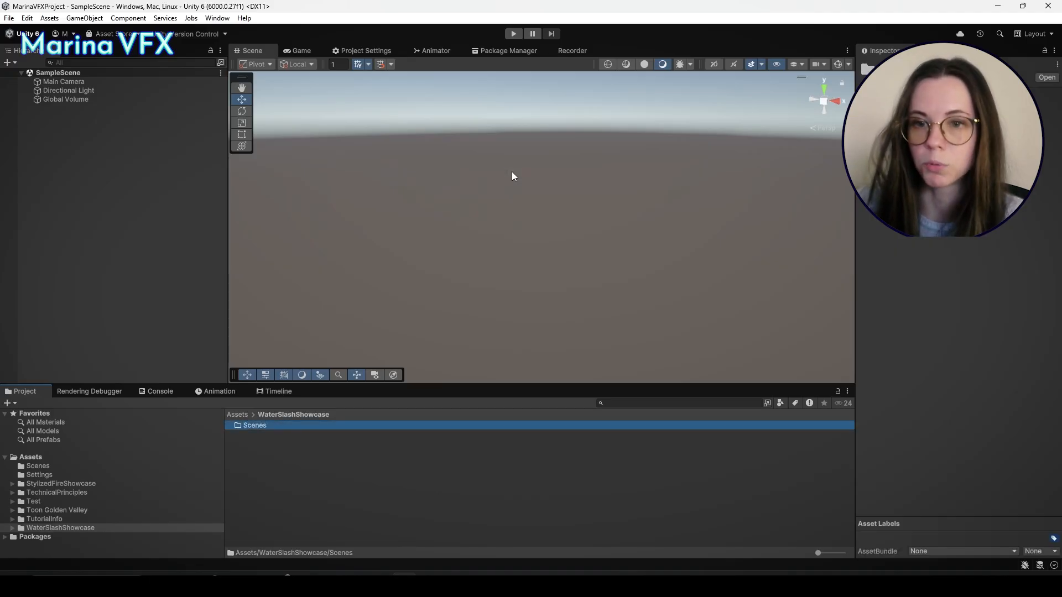
Create a subfolder named Animations inside the WaterSlashShowcase folder
right_click(359, 439)
mouse_move(360, 147)
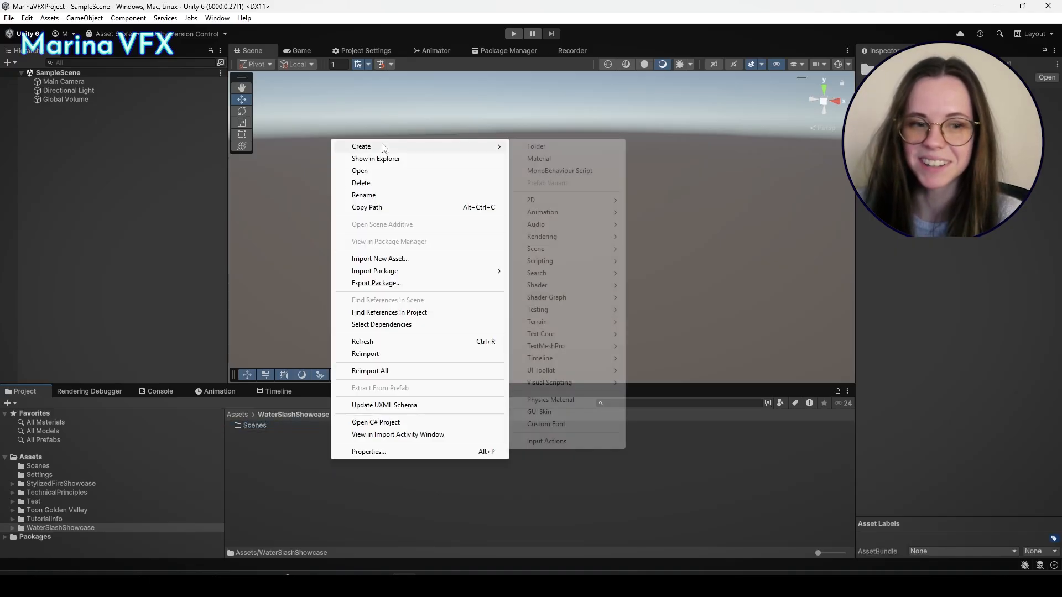
left_click(528, 145)
type("Animation")
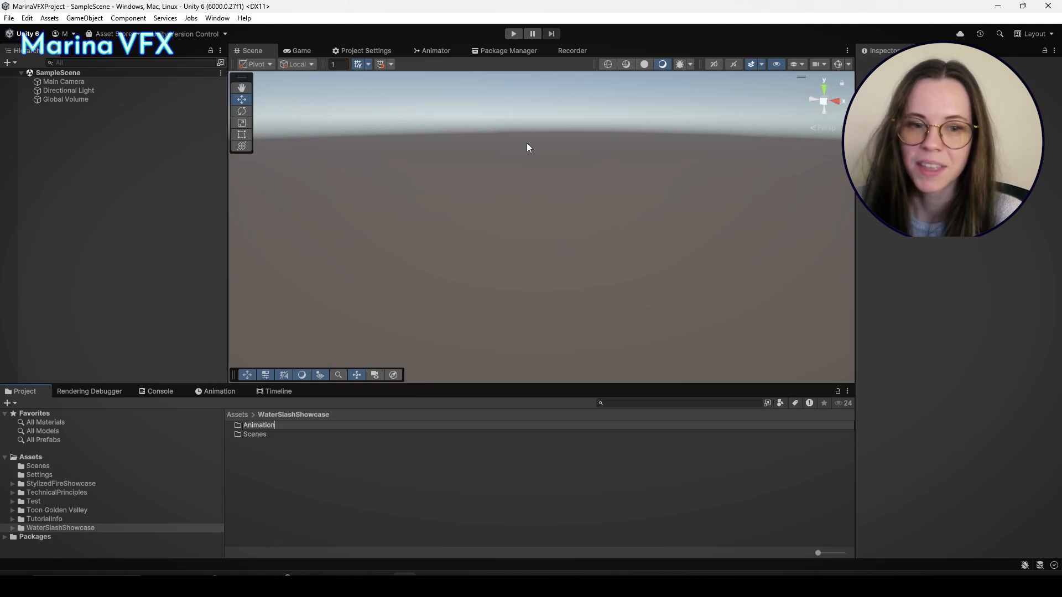
type("s")
key("Return")
Add a subfolder named Materials to the WaterSlashShowcase folder
right_click(315, 483)
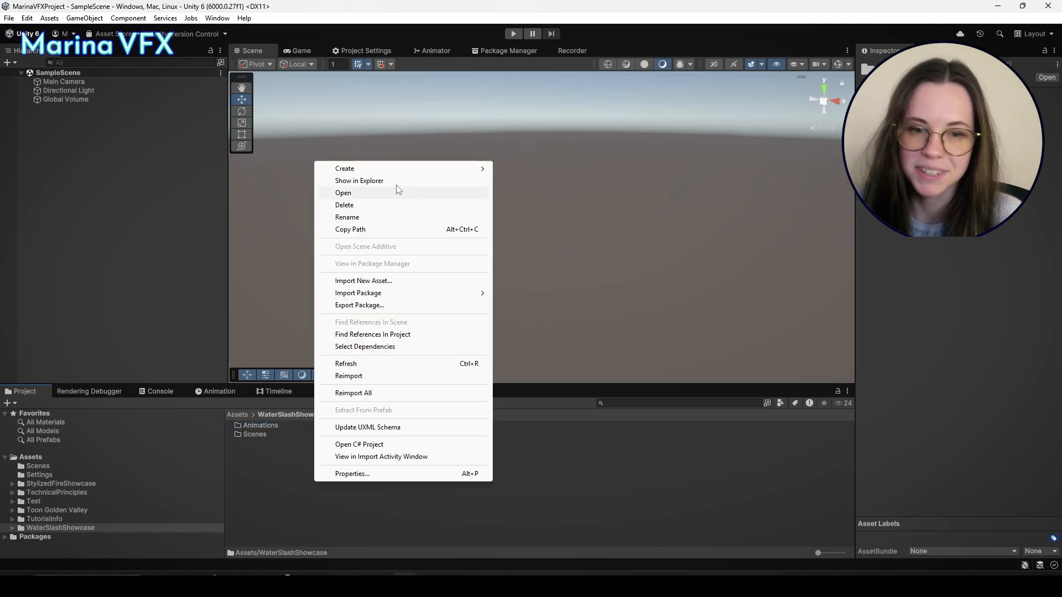
mouse_move(332, 166)
left_click(520, 170)
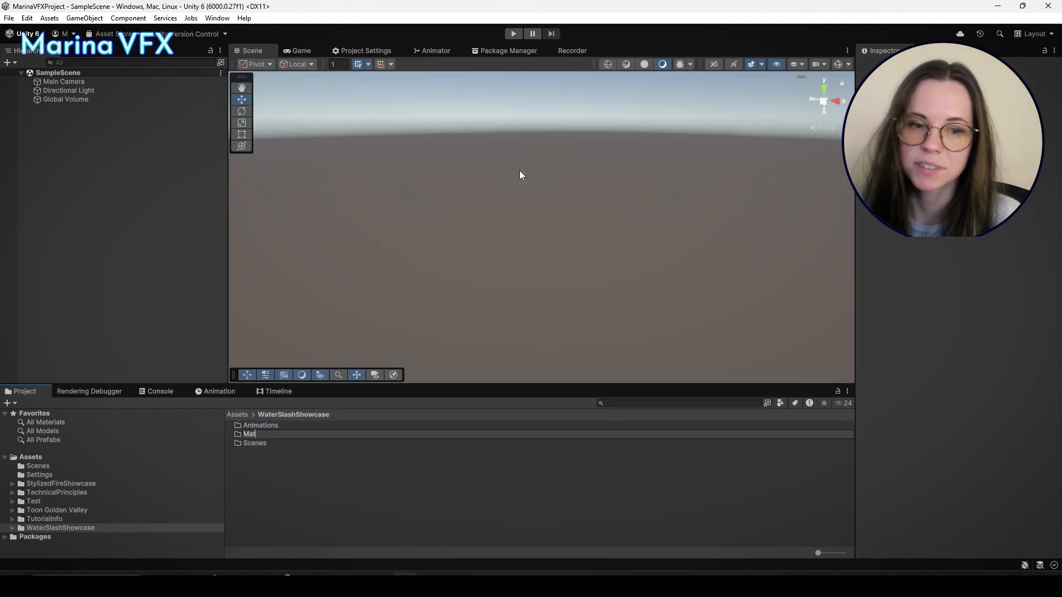
type("Materials")
key("Return")
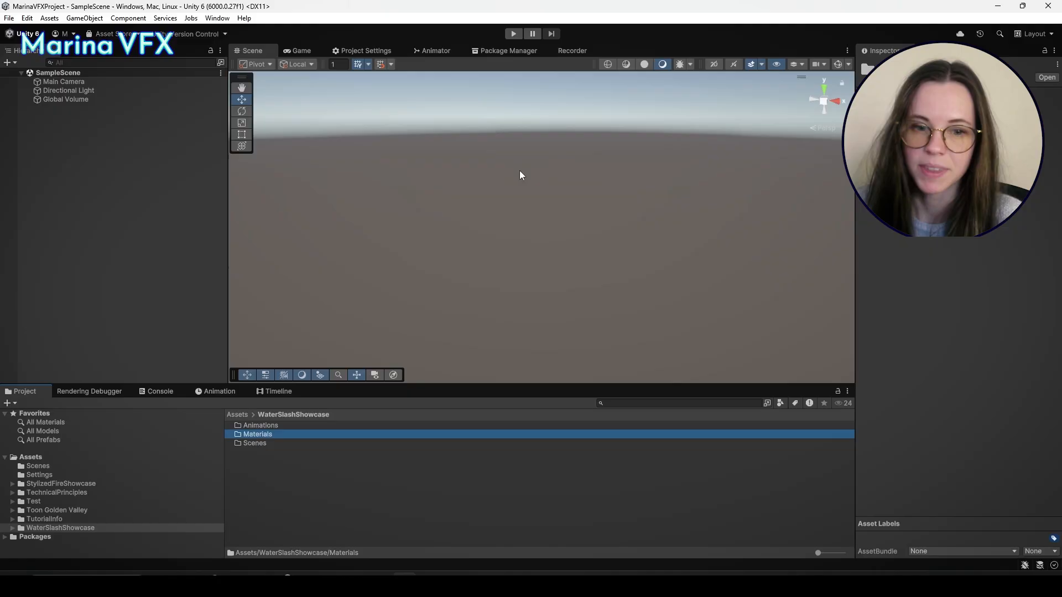
Copy SampleScene from the project's main Scenes folder into the Scenes subfolder of WaterSlashShowcase
left_click(70, 468)
left_click(284, 424)
left_click(78, 528)
left_click(260, 445)
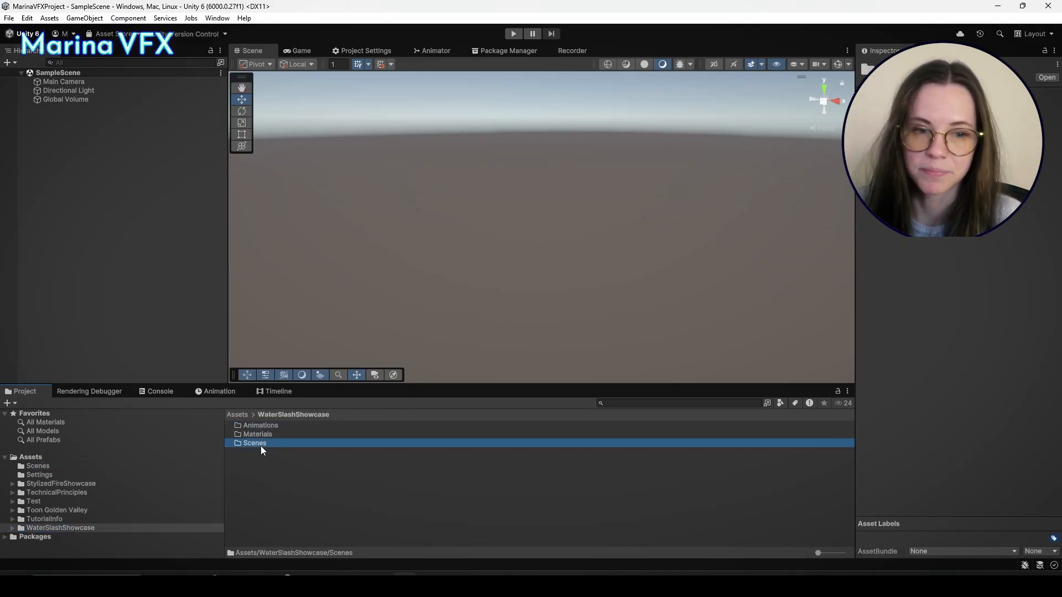
double_click(261, 446)
key("ctrl+v")
Rename the copied scene as WaterSlashShowcase and open it
left_click(284, 480)
left_click(270, 427)
key("F2")
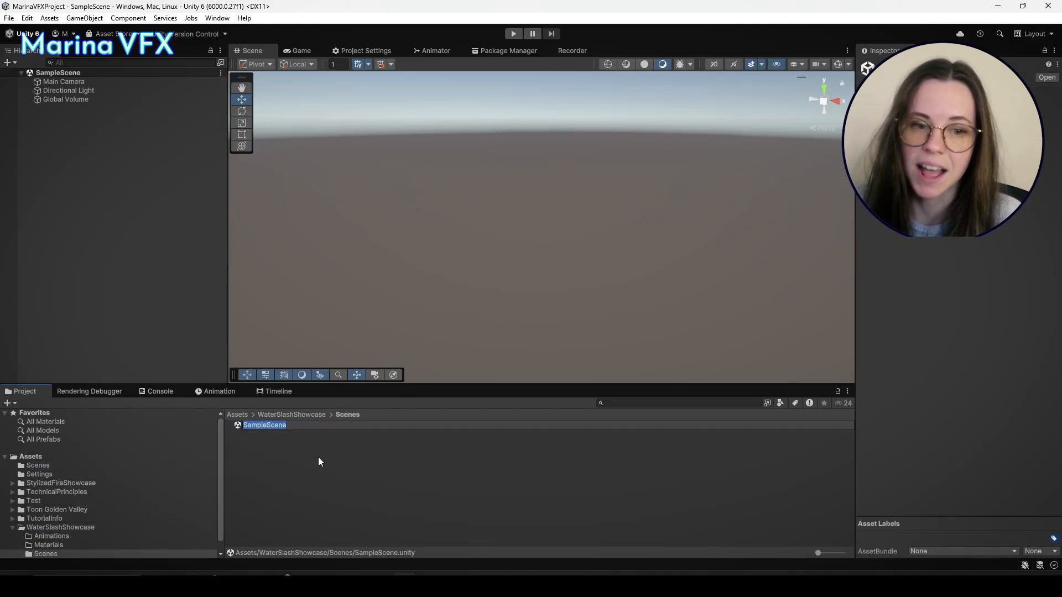
type("WaterSlah")
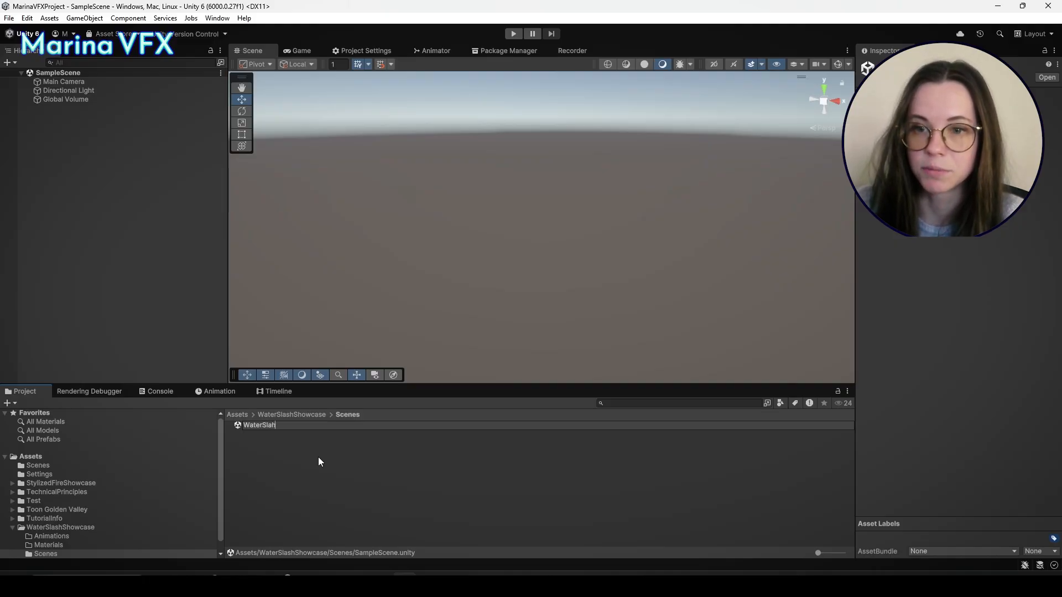
key("BackSpace")
type("shSHowcase")
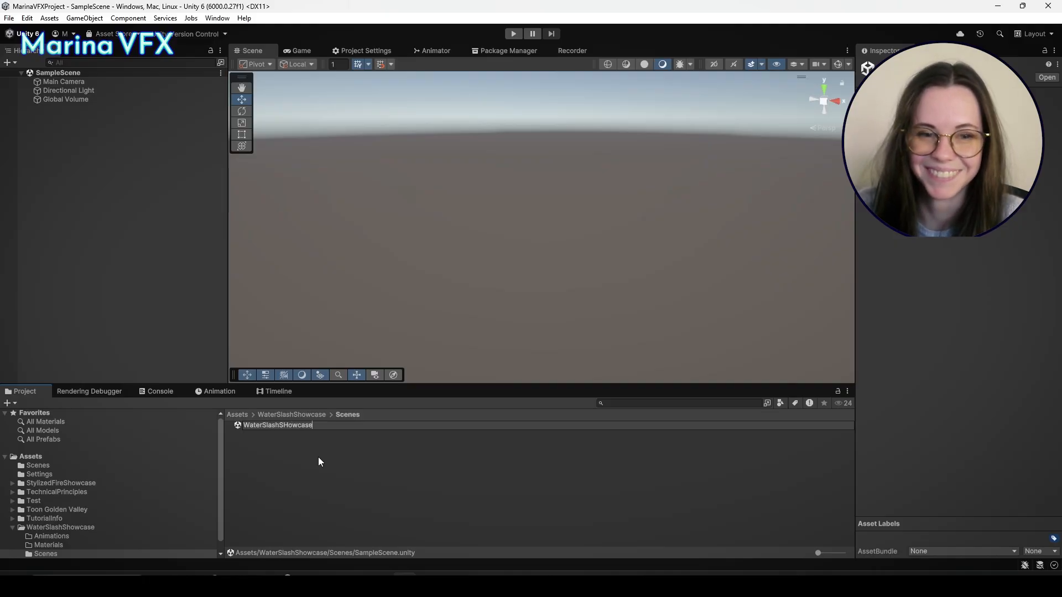
key("Return")
double_click(263, 425)
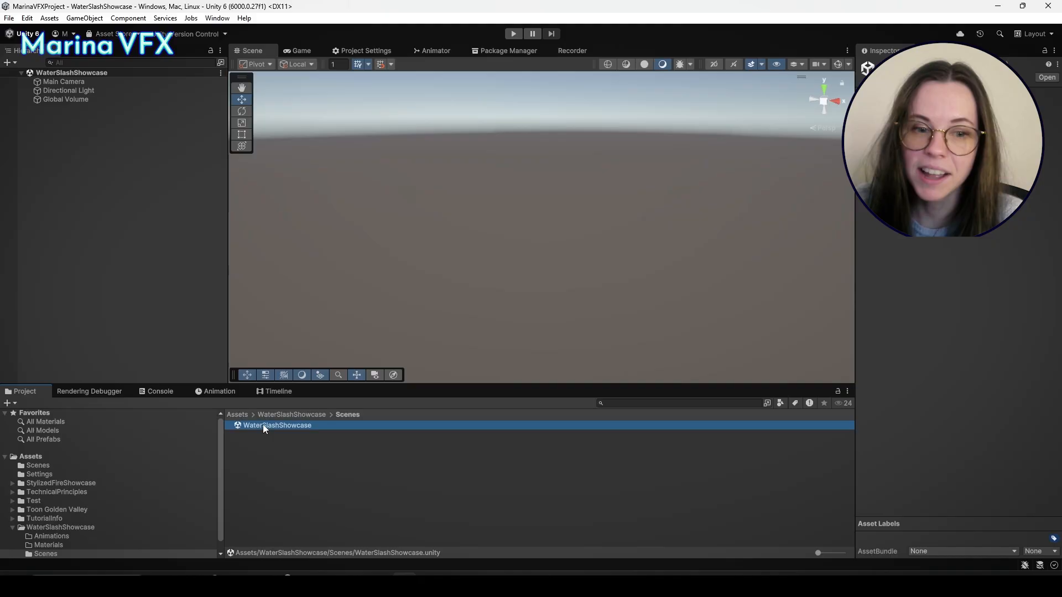
Add a 3D plane named Ground to the scene
right_click(82, 151)
mouse_move(146, 368)
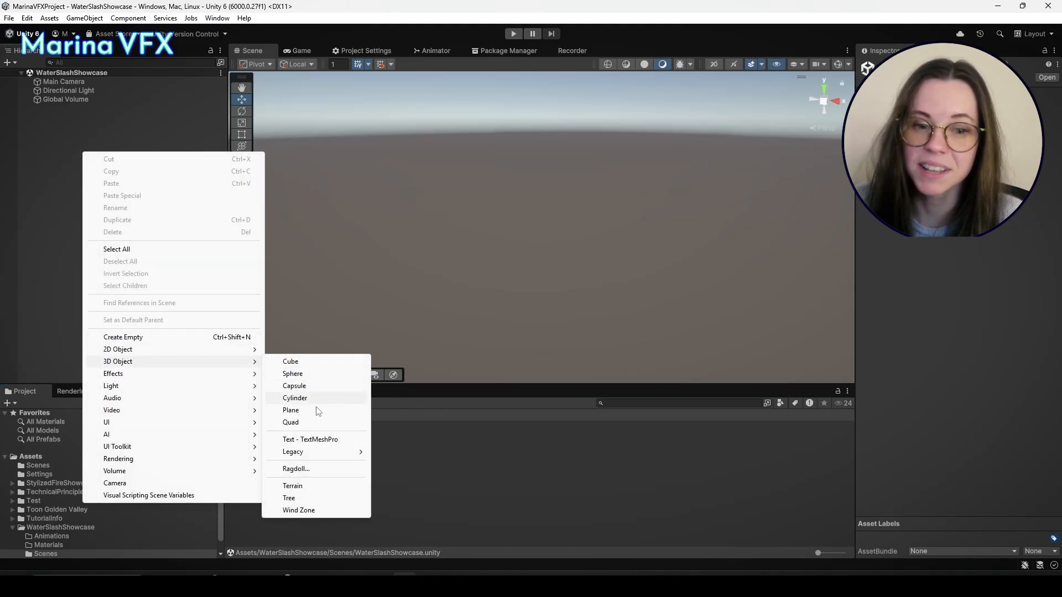
left_click(307, 409)
key("Return")
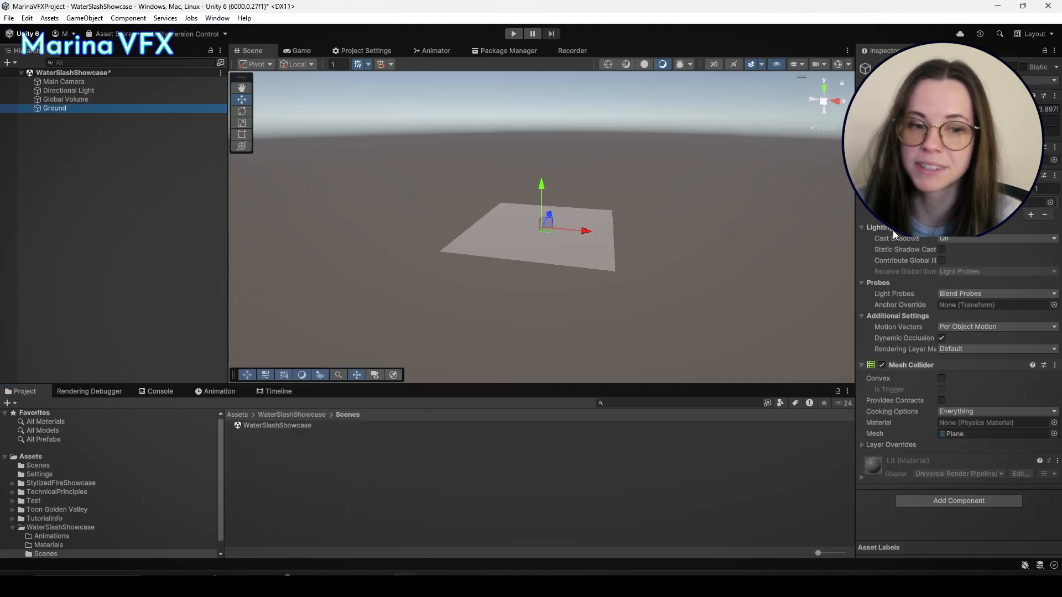
Enlarge the Ground plane by setting its scale to 10
left_click(916, 105)
type("10")
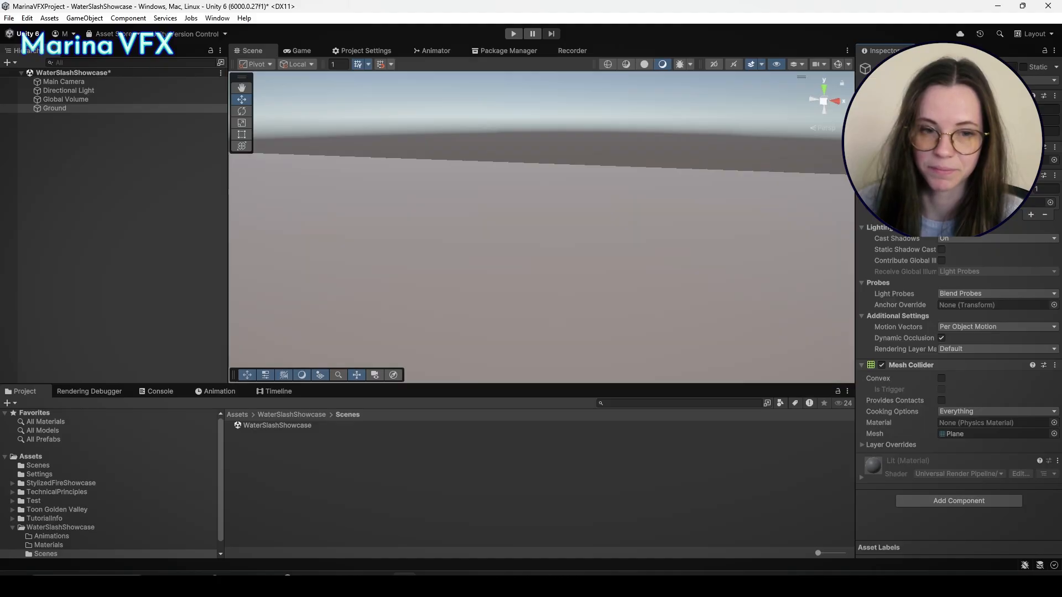
left_click(595, 279)
key("f")
scroll(568, 287, "up", 5)
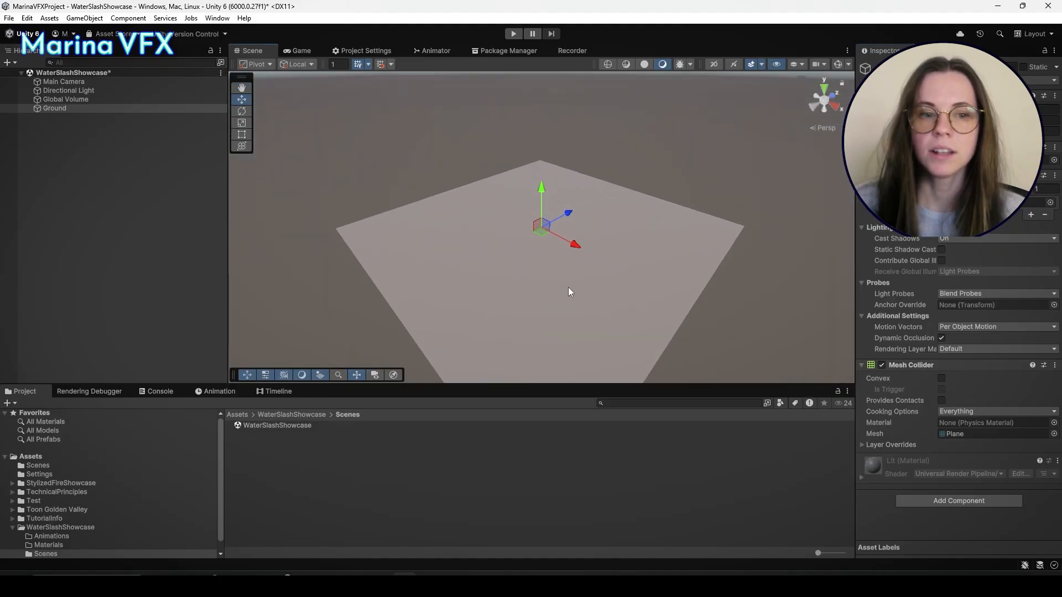
right_click_drag(579, 195, 583, 215)
middle_click_drag(593, 166, 602, 197)
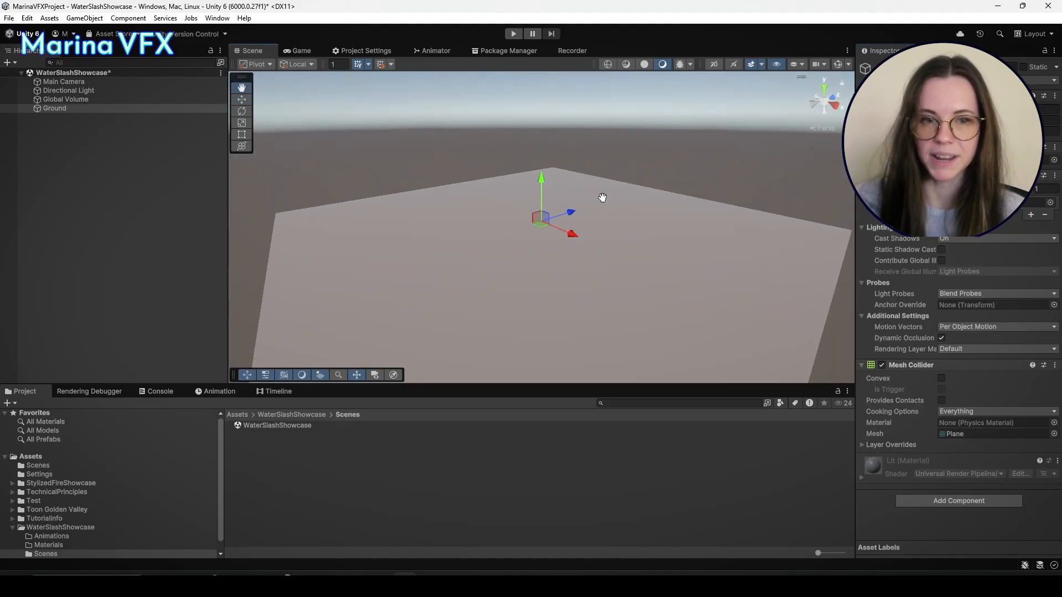
Turn off the skybox display in the Scene view
left_click(763, 62)
left_click(773, 74)
left_click_drag(718, 232, 702, 236, "alt")
scroll(588, 173, "up", 5)
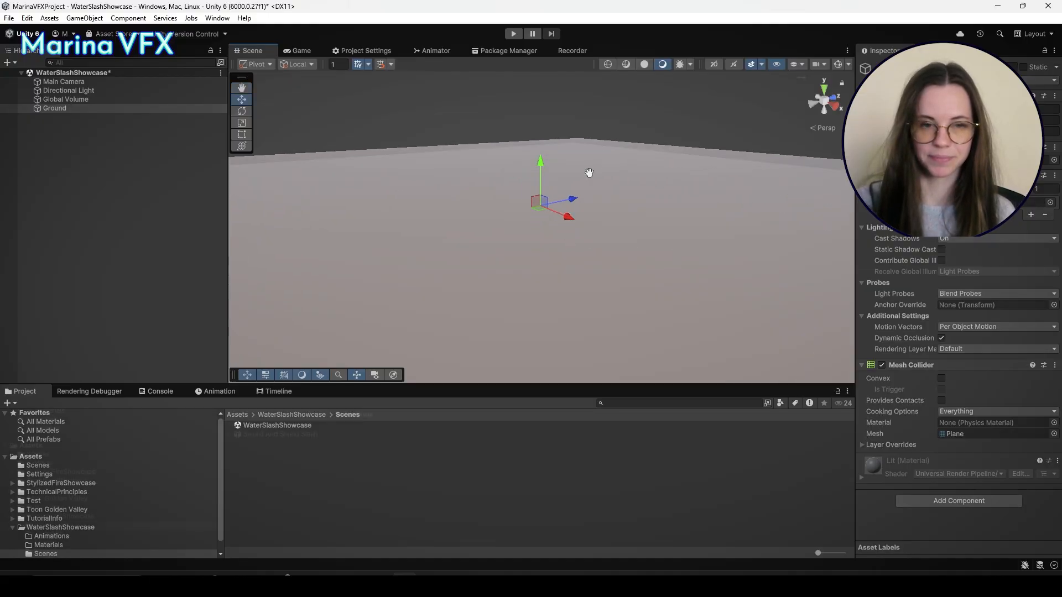
Check the contents of the imported animation models in the Animations folder and place Sword And Shield Slash in the scene
left_click(51, 536)
left_click(228, 434)
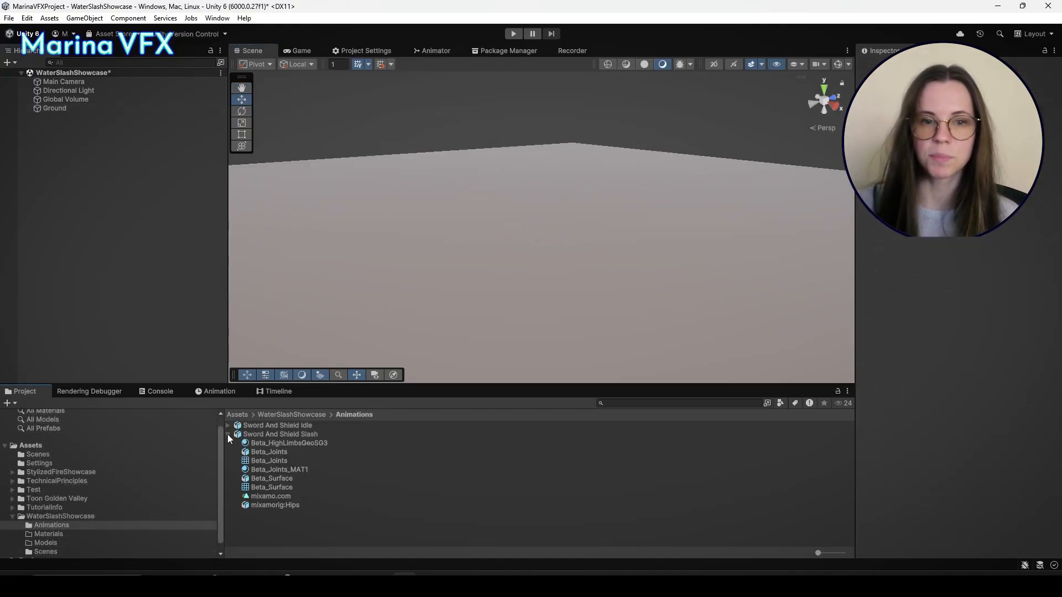
left_click(227, 426)
left_click(227, 426)
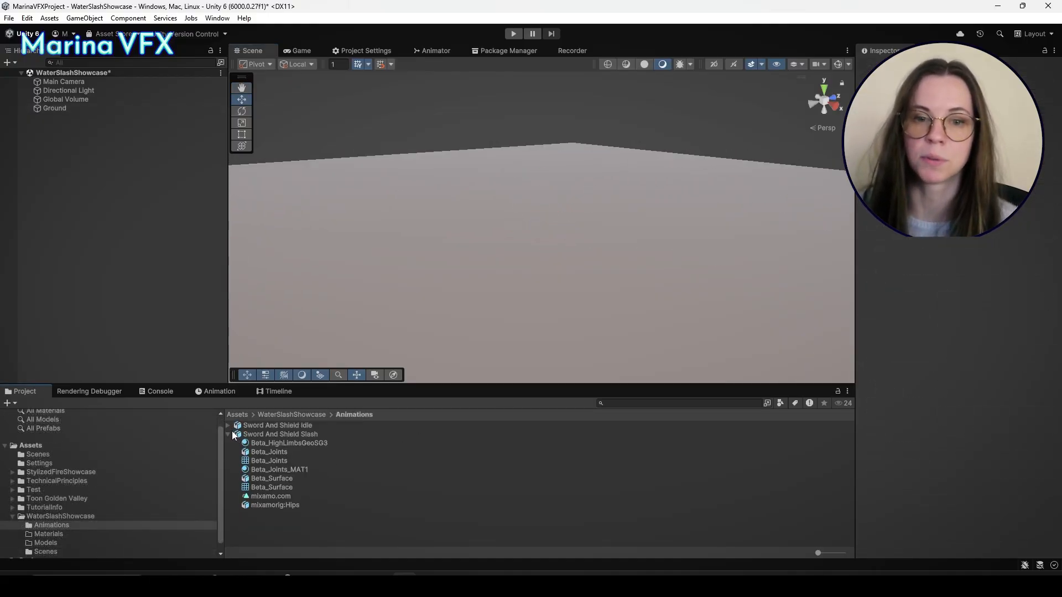
left_click(228, 434)
left_click_drag(262, 436, 162, 294)
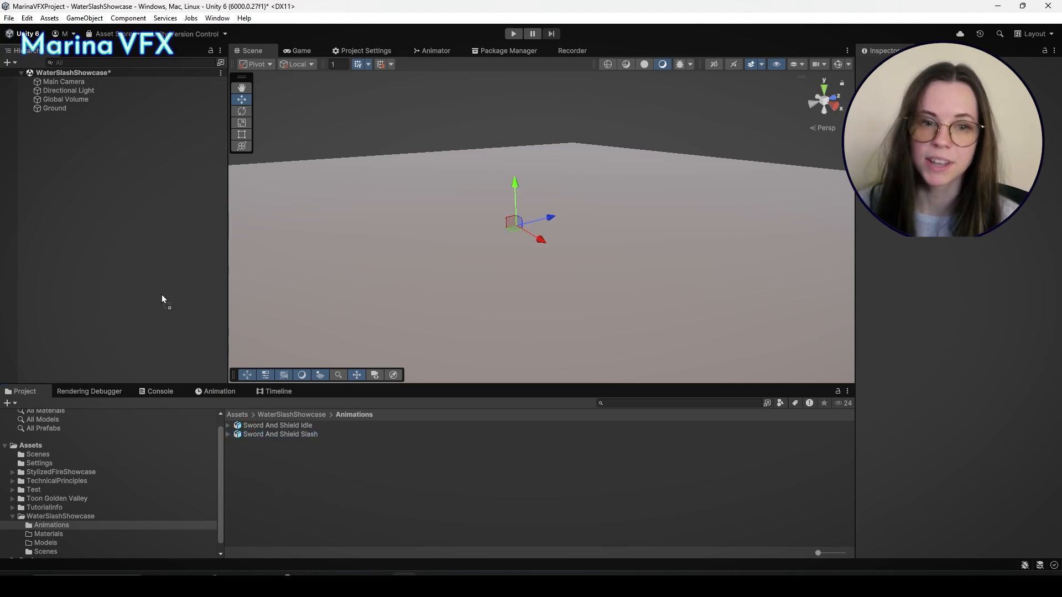
scroll(620, 249, "up", 2)
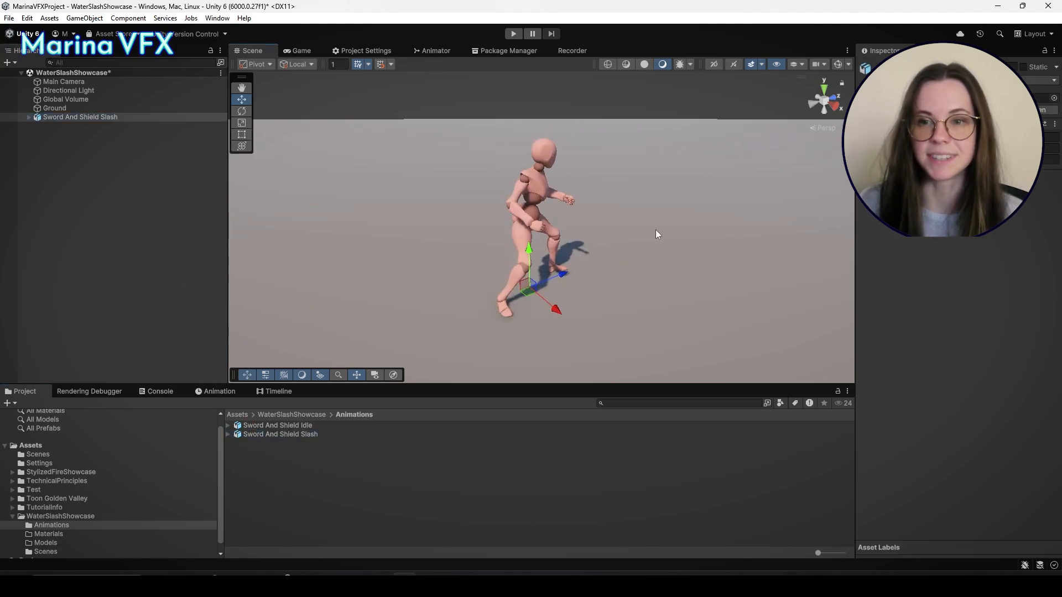
left_click_drag(656, 230, 553, 231, "alt")
left_click_drag(623, 194, 556, 188, "alt")
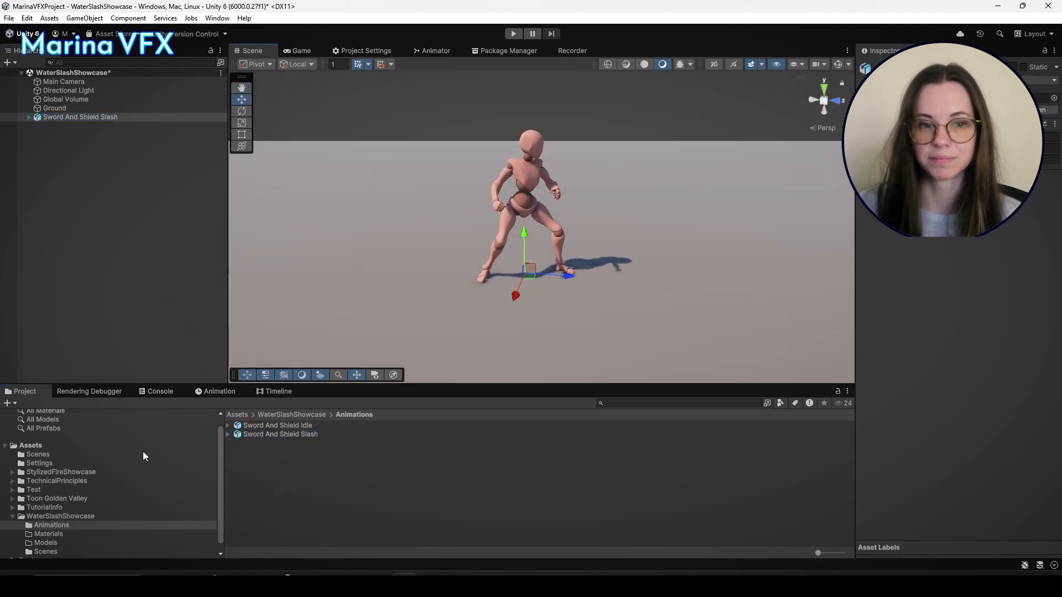
Create a material named M_Ground in the WaterSlashShowcase Materials folder
left_click(45, 534)
right_click(304, 472)
mouse_move(453, 159)
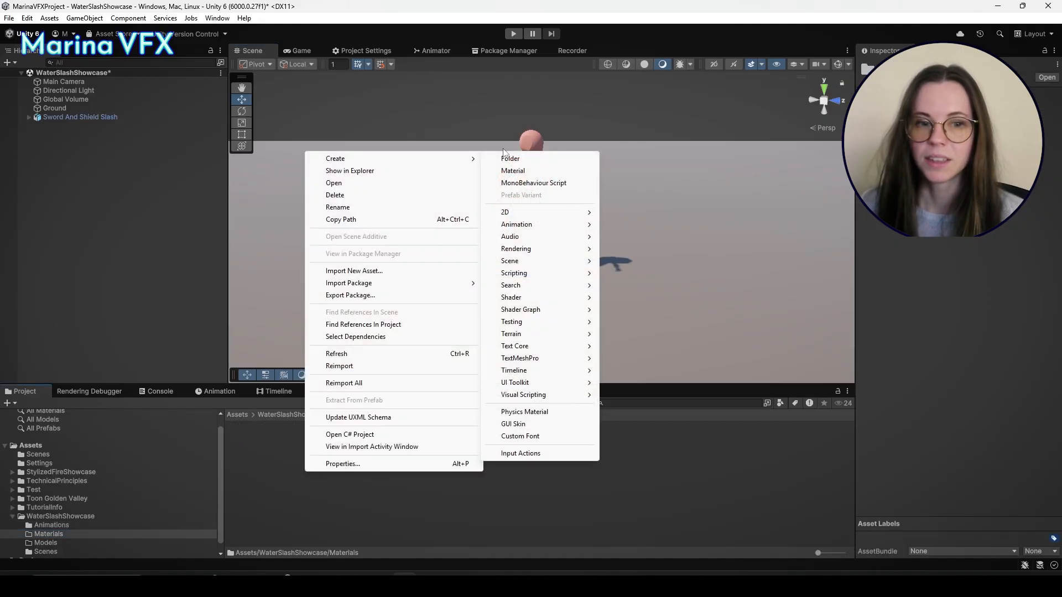
left_click(534, 169)
type("M_Ground")
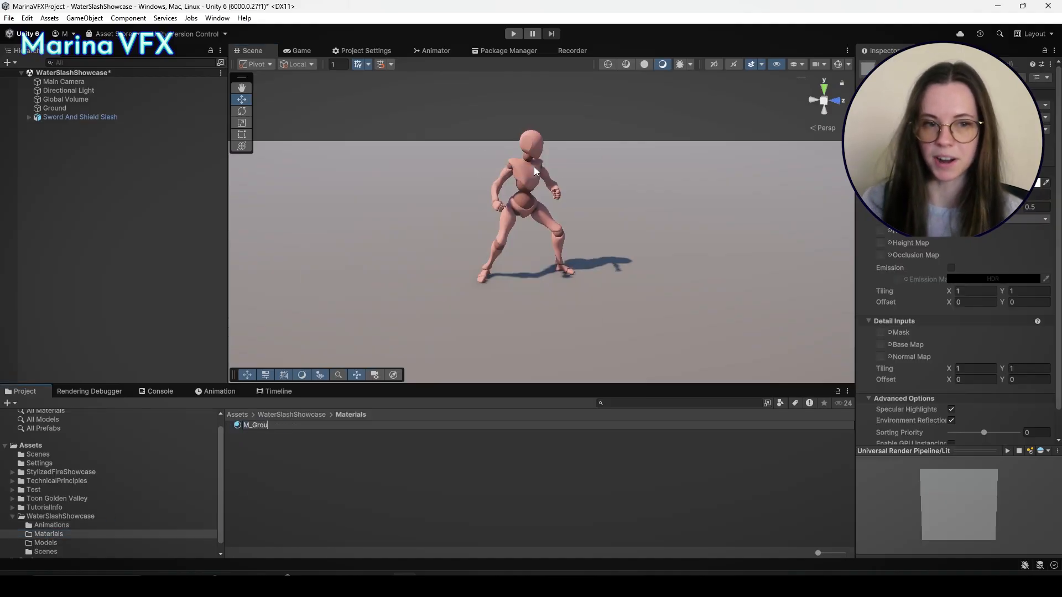
key("Return")
Switch M_Ground to the Universal Render Pipeline Unlit shader and give its base map a grey colour
left_click(937, 79)
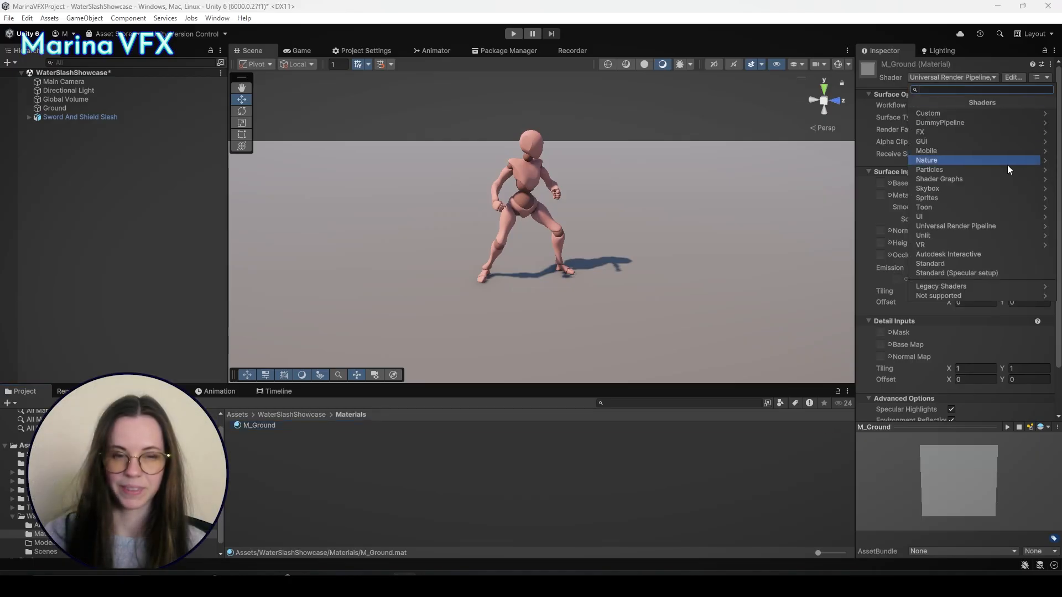
left_click(1004, 164)
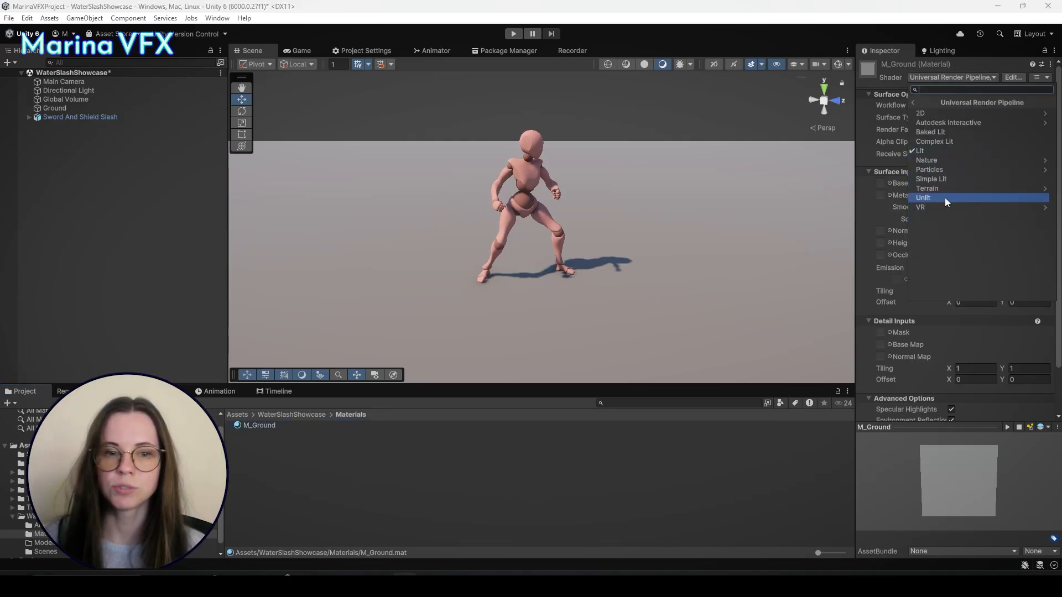
left_click(945, 198)
left_click(959, 159)
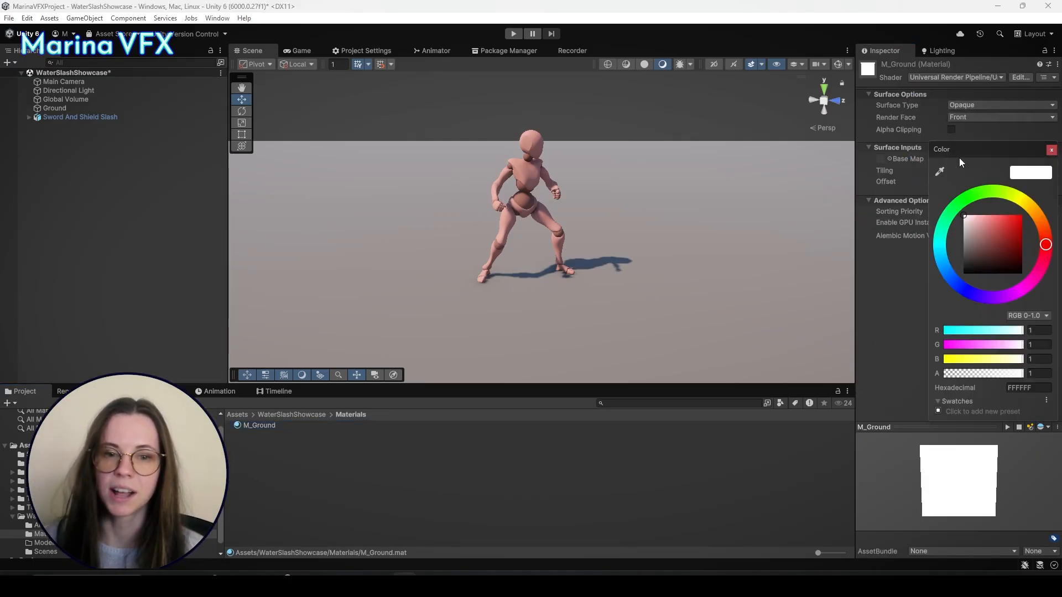
left_click(971, 240)
left_click(326, 402)
Apply M_Ground to the Ground plane and darken its base colour to grey 5A5A5A
left_click_drag(259, 425, 358, 311)
left_click(1012, 159)
mouse_move(964, 250)
left_mouse_down()
mouse_move(945, 264)
mouse_move(931, 258)
left_mouse_up()
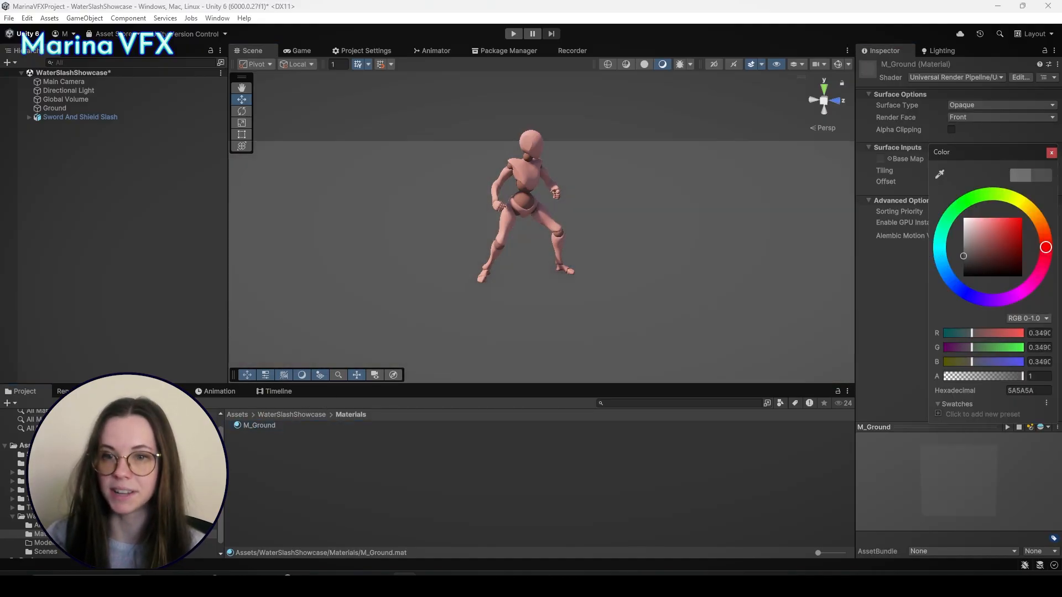
left_click(770, 451)
Rename the Sword And Shield Slash object in the scene hierarchy as Character
left_click(71, 118)
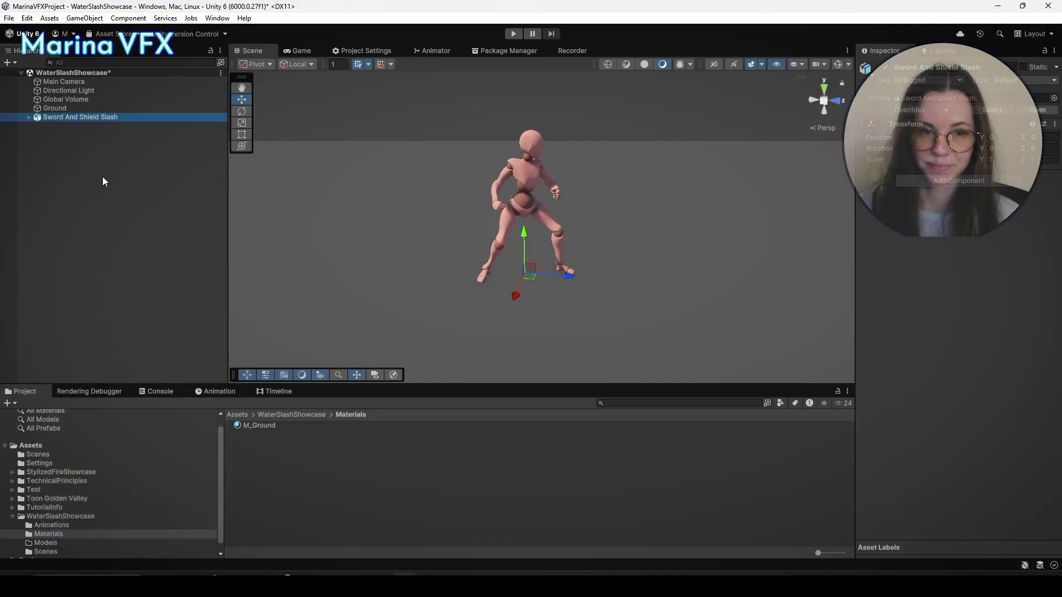
key("F2")
type("Char")
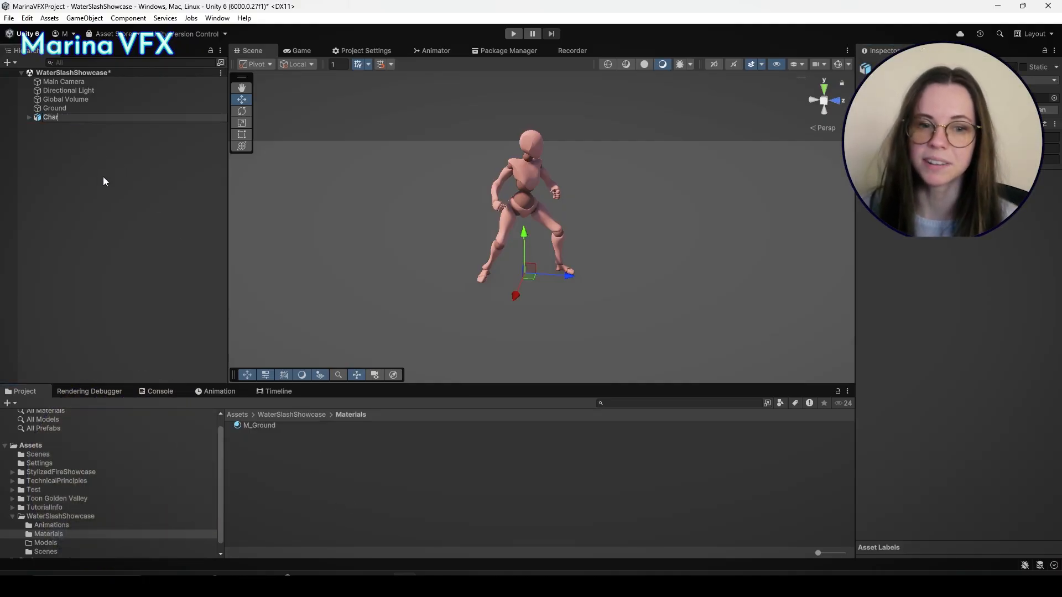
type("acter")
key("Return")
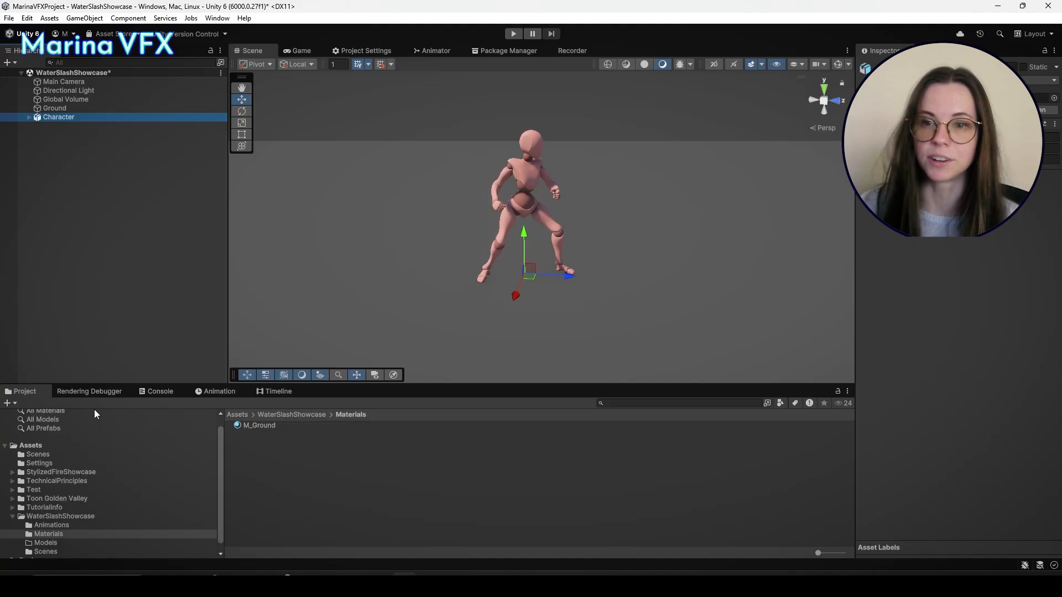
Create a timeline asset named SwordSlash_timeline in the WaterSlashShowcase Animations folder
left_click(47, 528)
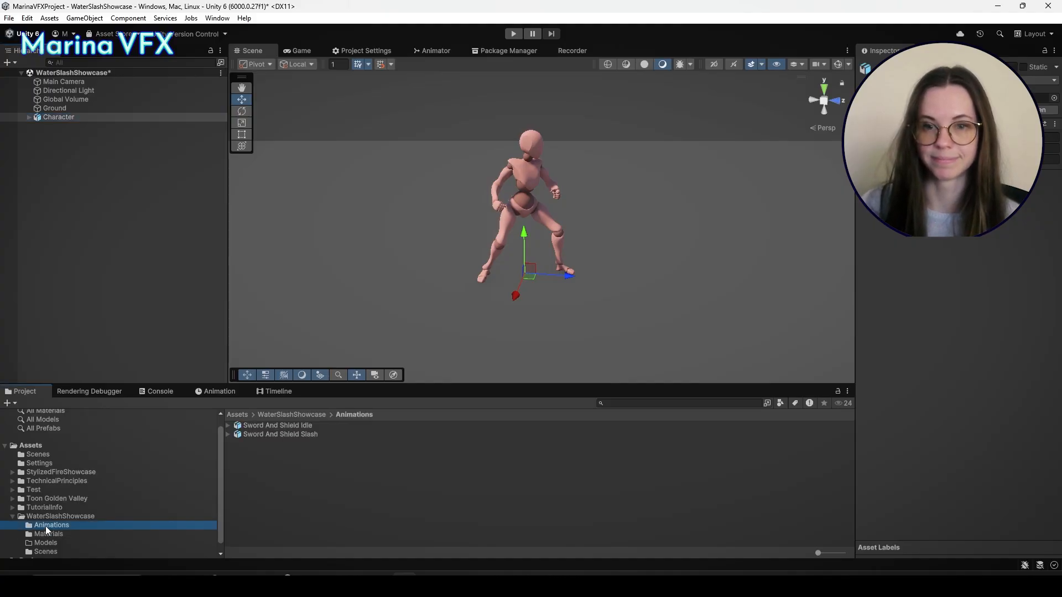
right_click(289, 484)
left_click(370, 185)
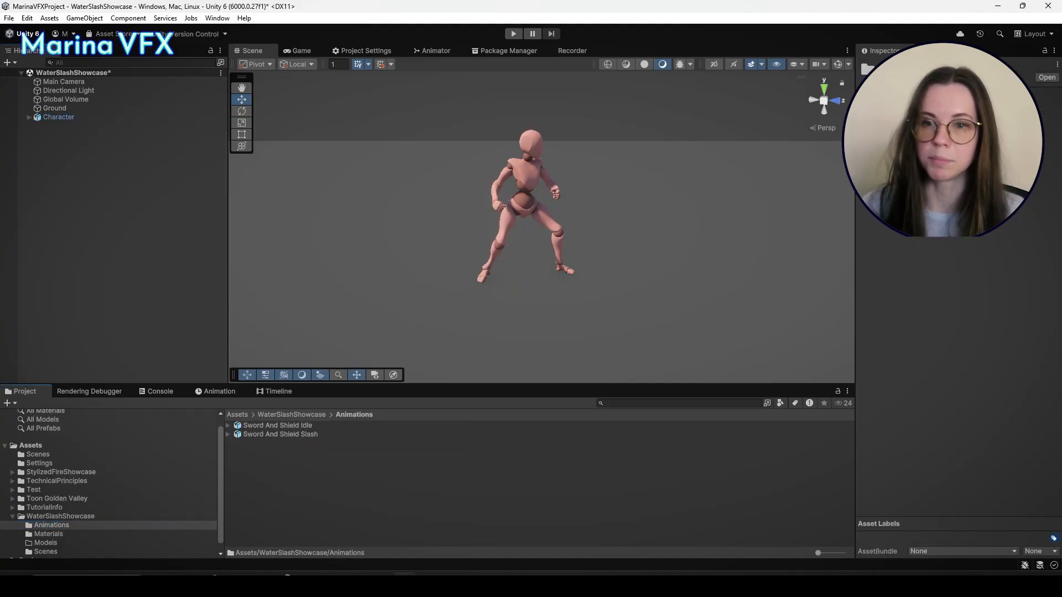
right_click(244, 165)
mouse_move(398, 173)
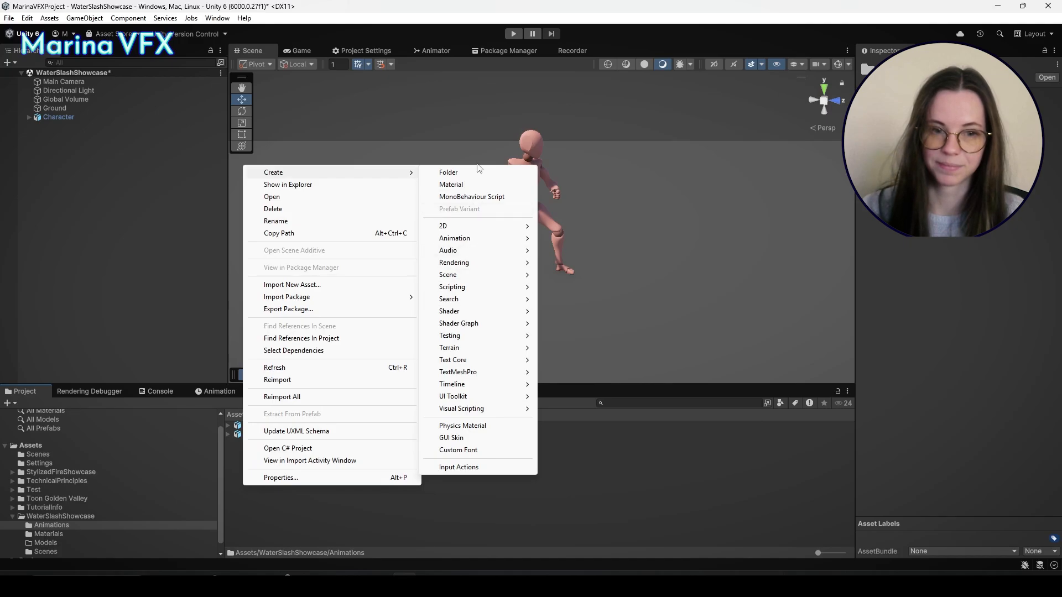
mouse_move(498, 385)
left_click(575, 399)
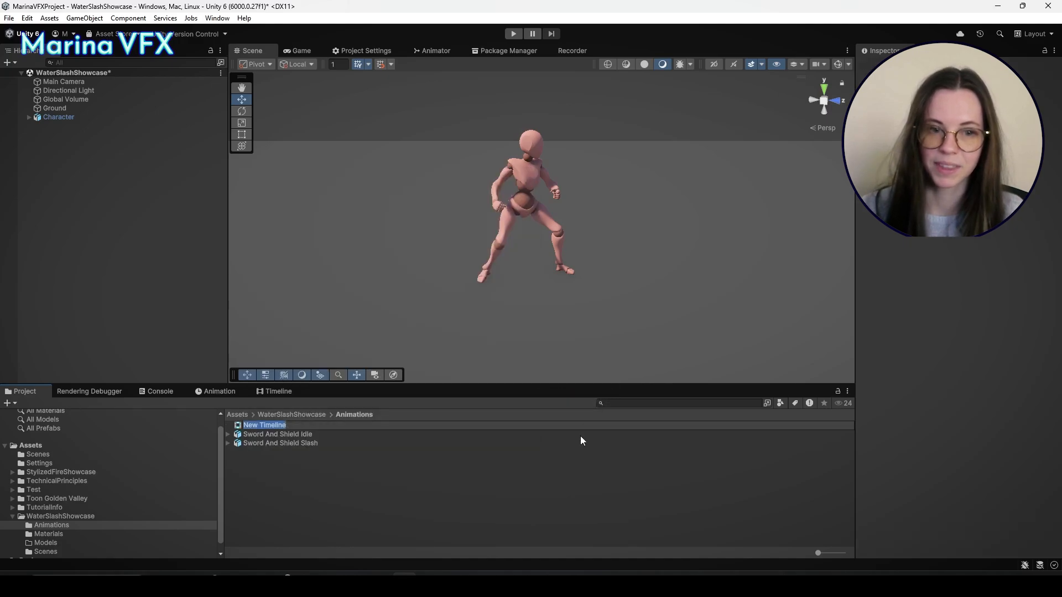
type("SwordSlash")
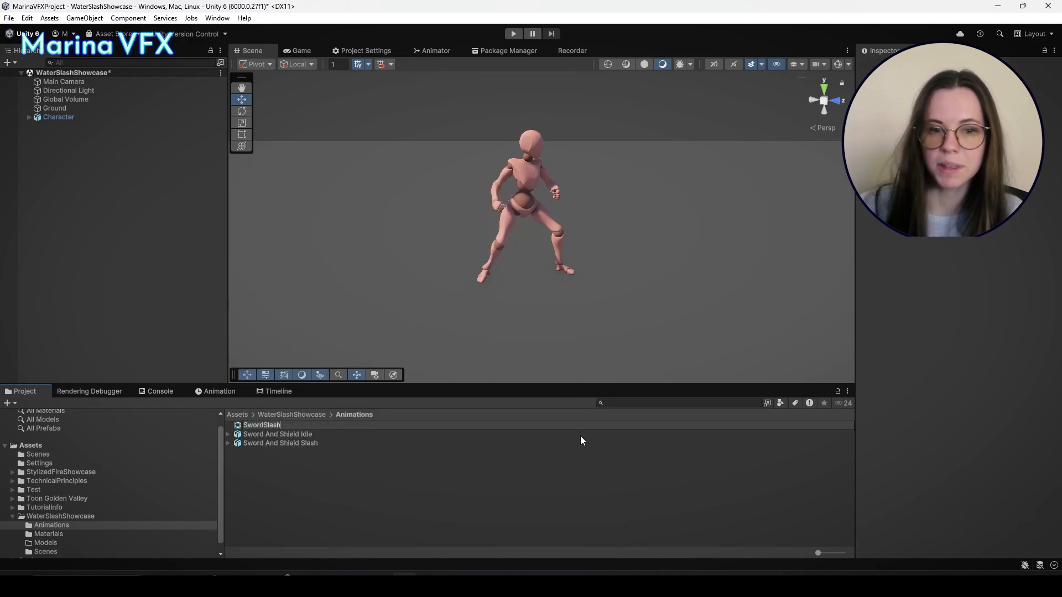
type("_timeline")
key("Return")
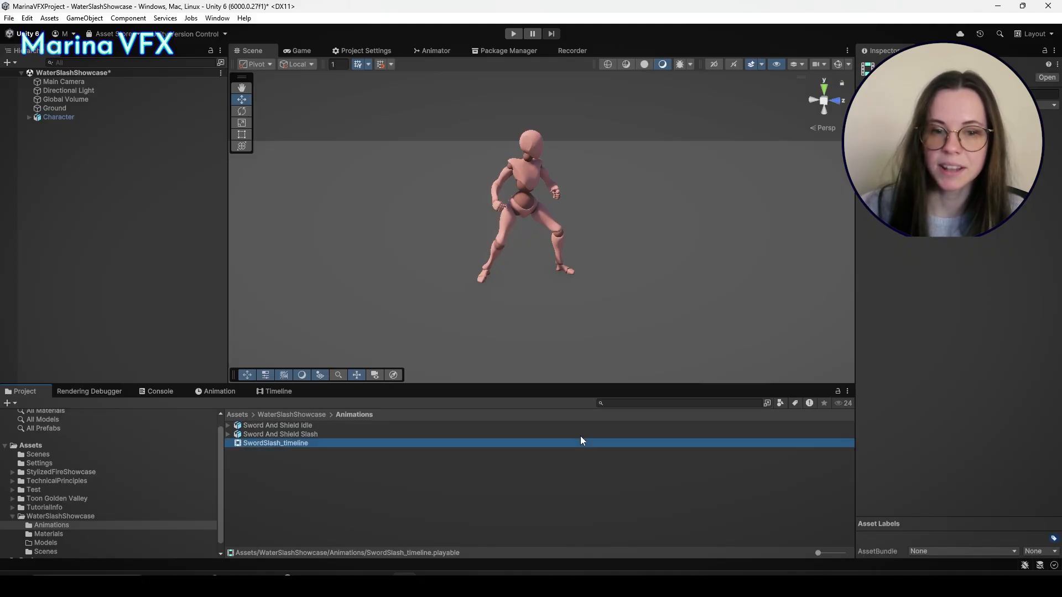
Rename the timeline asset as WaterSlash_timeline
key("F2")
key("Left")
key("Delete")
key("Delete")
key("Delete")
key("Delete")
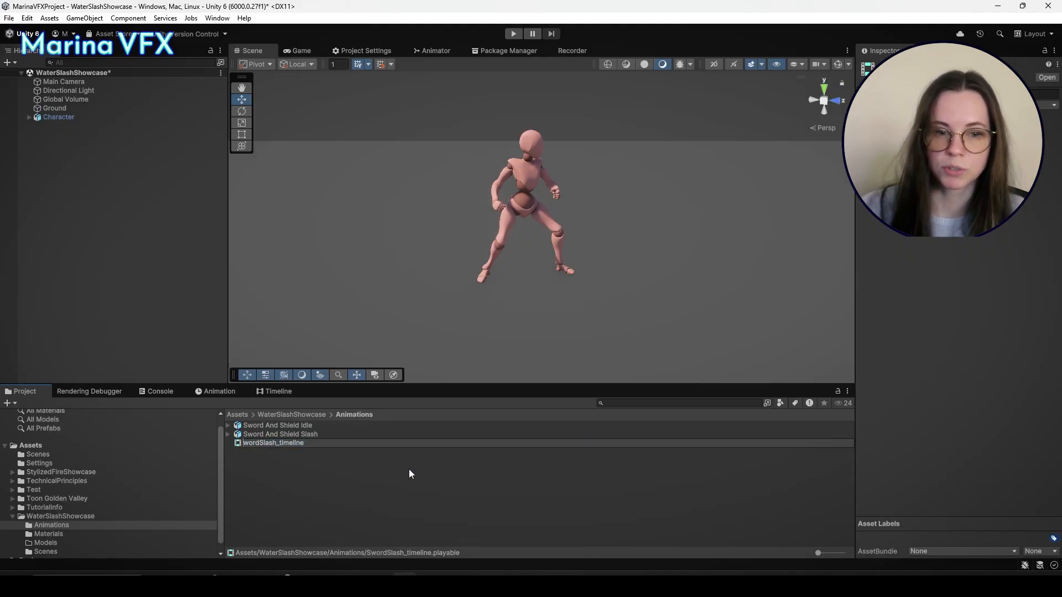
key("Delete")
type("Water")
key("Return")
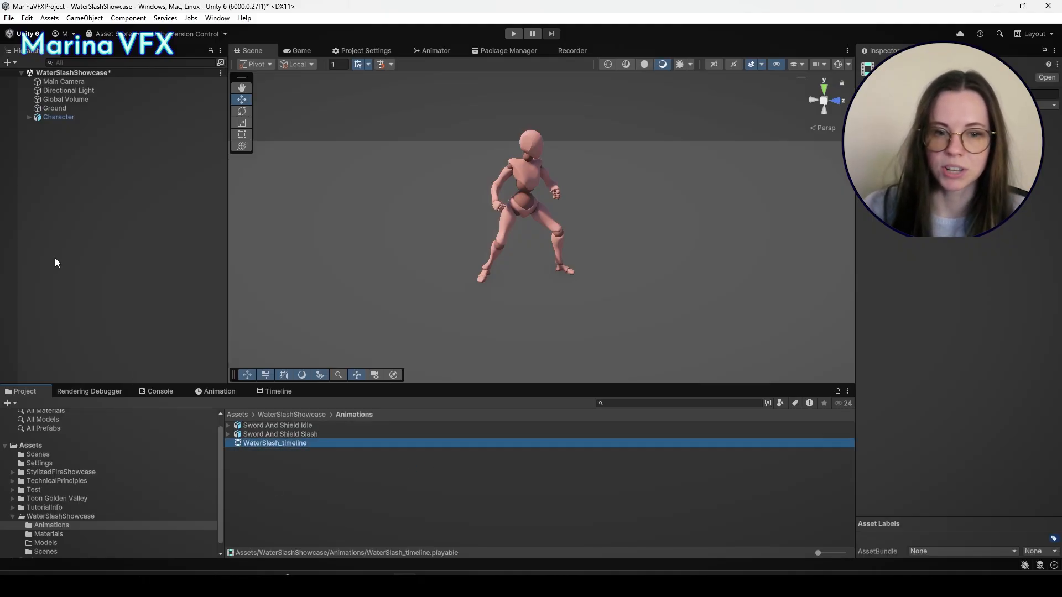
Create an empty scene object named WaterSlashTimeline and give it a Playable Director component for the WaterSlash_timeline asset
right_click(72, 190)
left_click(123, 375)
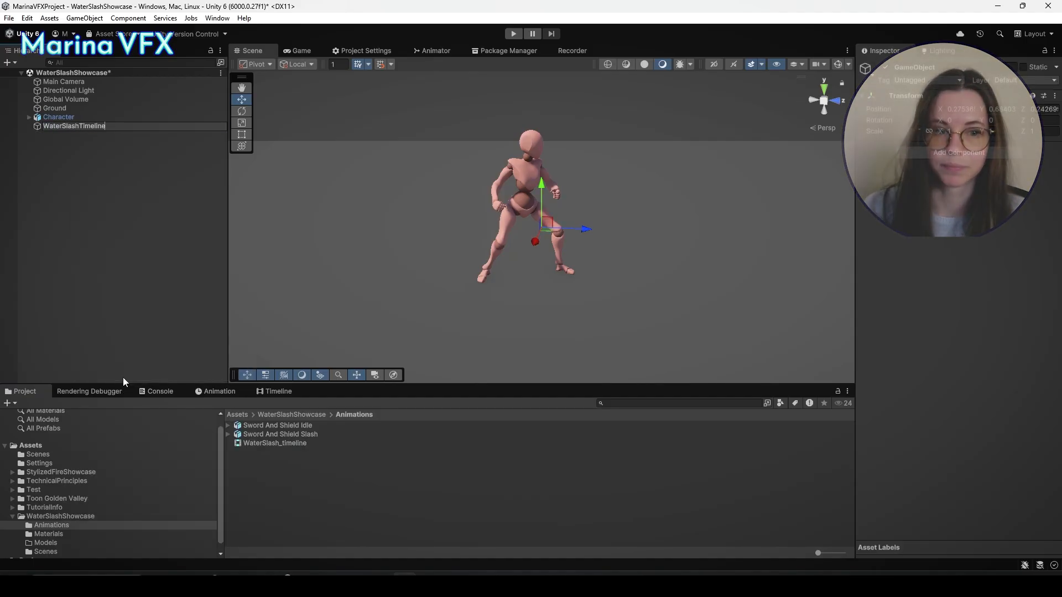
type("WaterSlashTimeline")
key("Return")
left_click(948, 155)
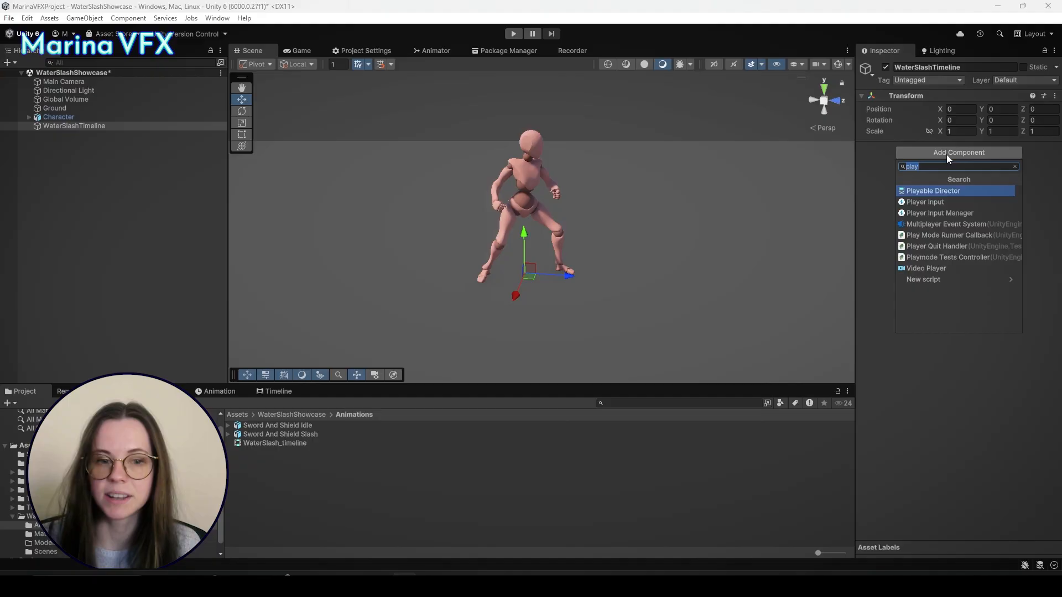
left_click(935, 191)
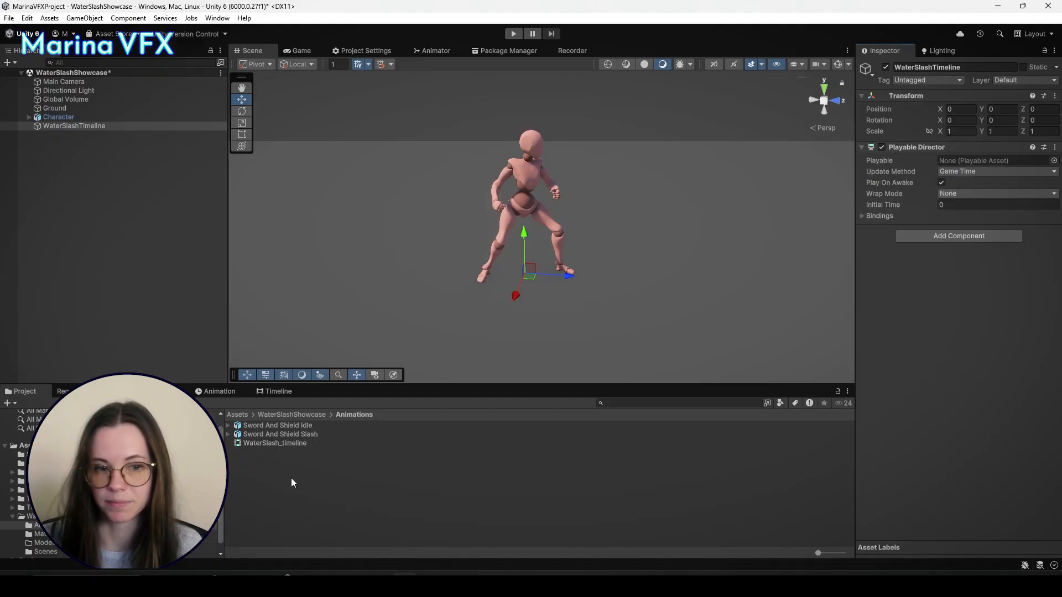
Open the Timeline window, dock it next to the Animation window and enlarge that docked area
left_click(219, 18)
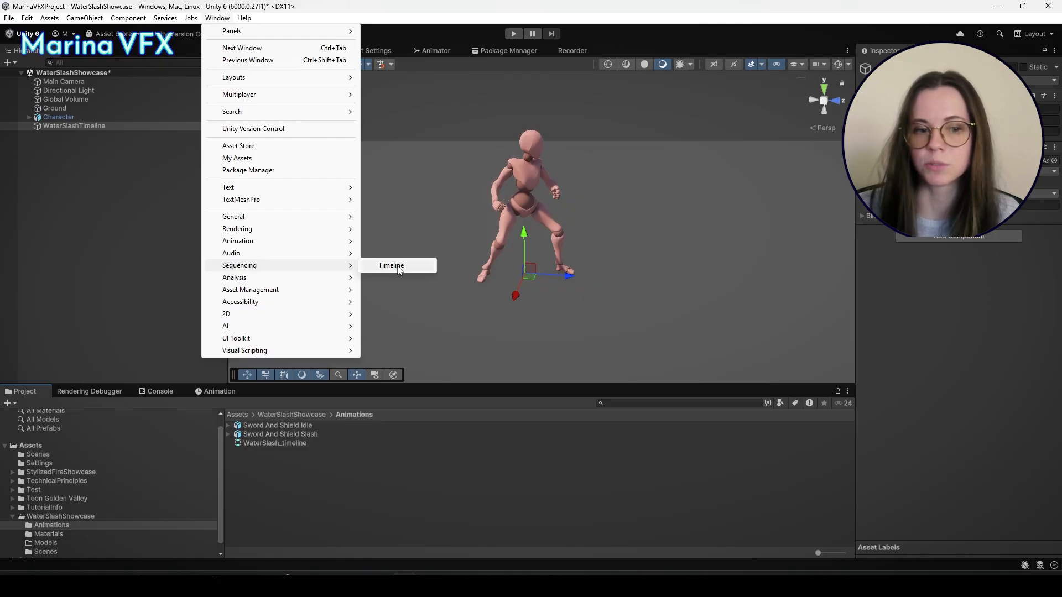
left_click(398, 266)
left_click_drag(625, 50, 285, 389)
left_click_drag(338, 321, 312, 298)
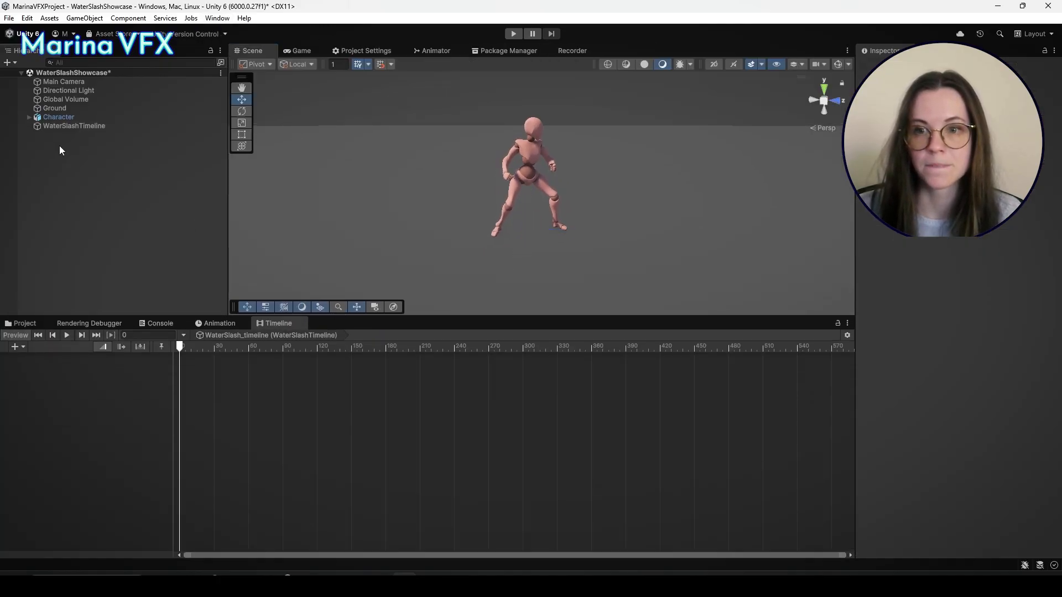
Place Character below WaterSlashTimeline in the hierarchy and lock the Timeline window on WaterSlash_timeline
left_click_drag(52, 118, 50, 132)
left_click(45, 158)
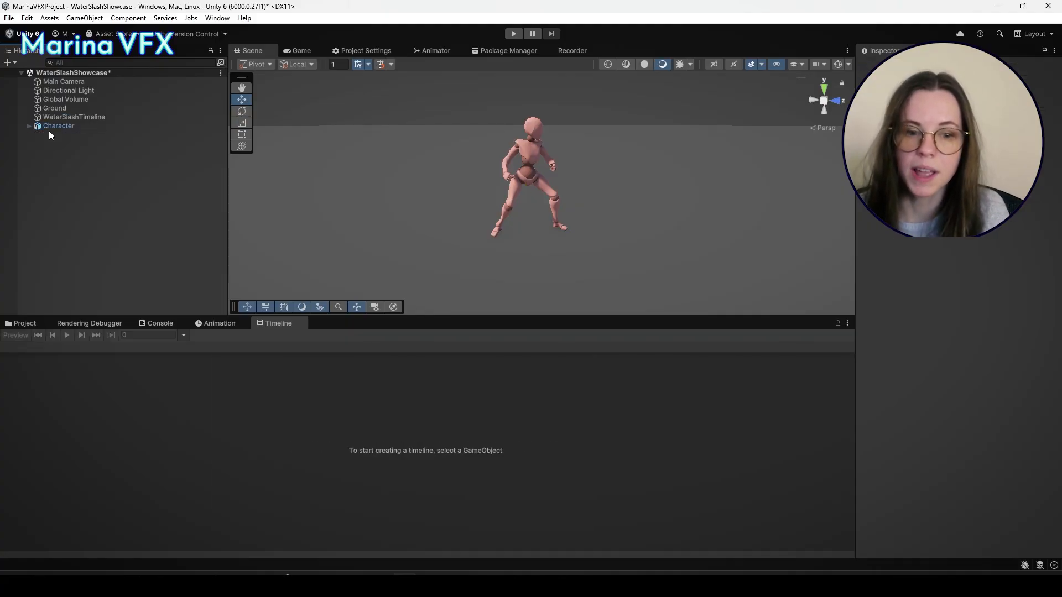
left_click(343, 348)
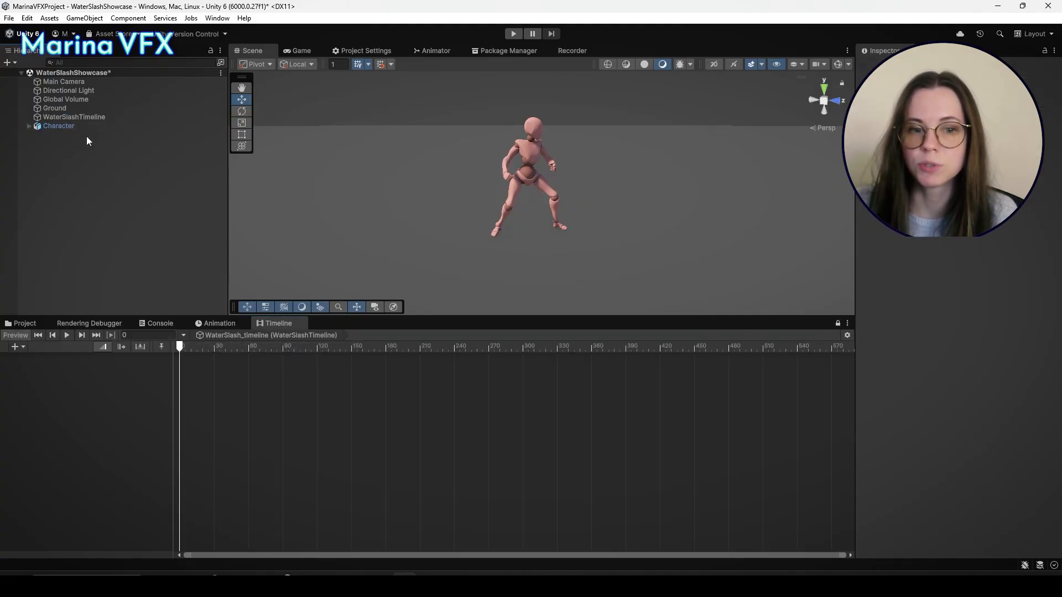
Add an animation track to WaterSlash_timeline and bind it to the Character's Animator
left_click(87, 410)
right_click(85, 420)
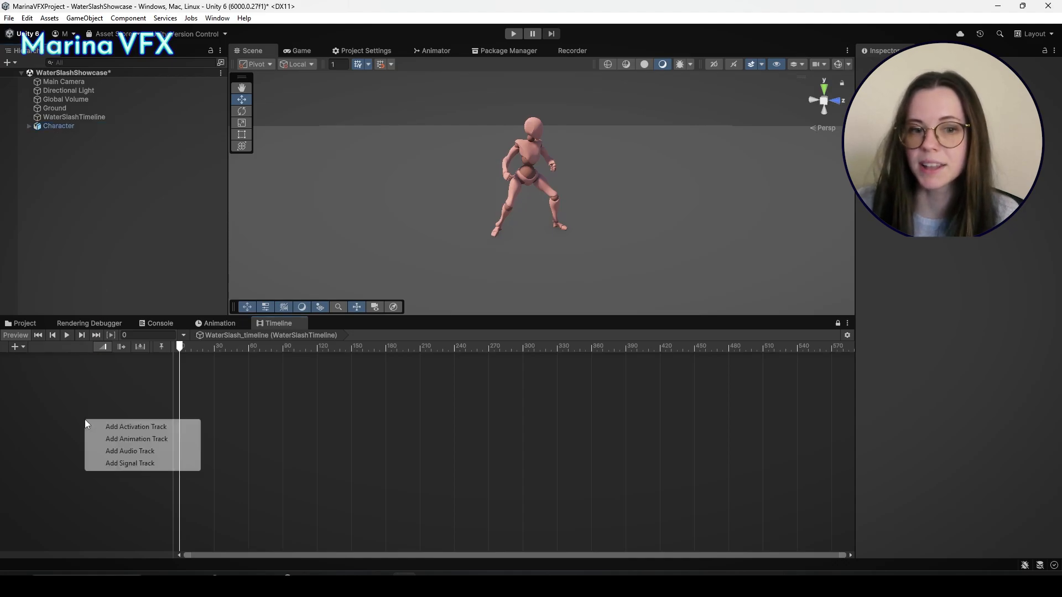
left_click(137, 438)
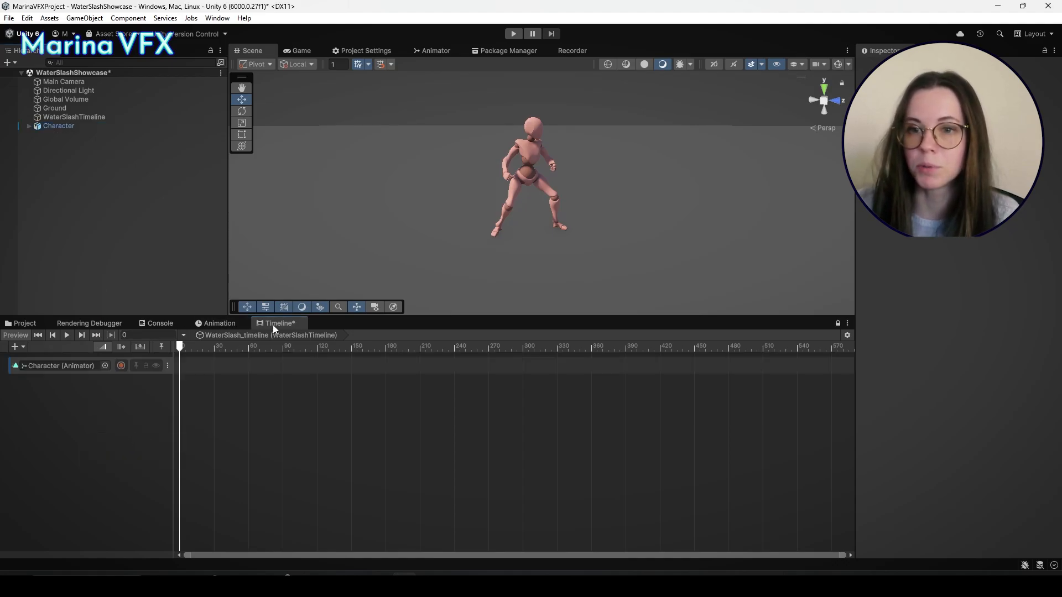
Fill the Character track with the Sword And Shield Idle, Slash and Idle clips one after another, undocking the Timeline window temporarily
left_click_drag(273, 324, 304, 288)
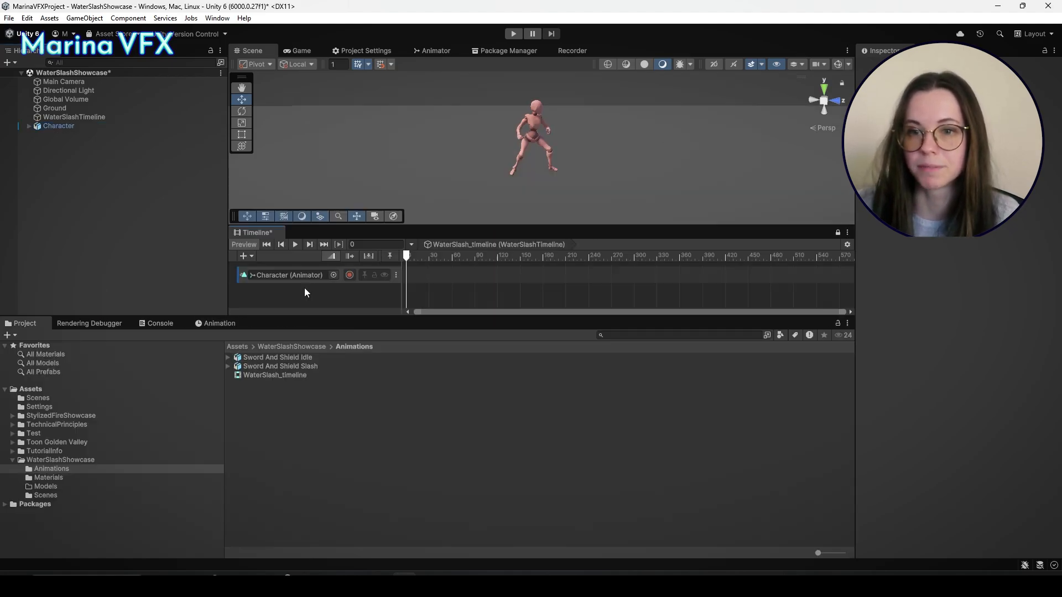
left_click(228, 358)
left_click_drag(257, 367, 427, 274)
left_click(228, 383)
left_click_drag(271, 446, 550, 282)
left_click_drag(271, 366, 619, 275)
left_click_drag(257, 235, 256, 323)
Play the timeline, set the playhead to frame 60 and set the first idle clip's duration to 80 frames
left_click(66, 335)
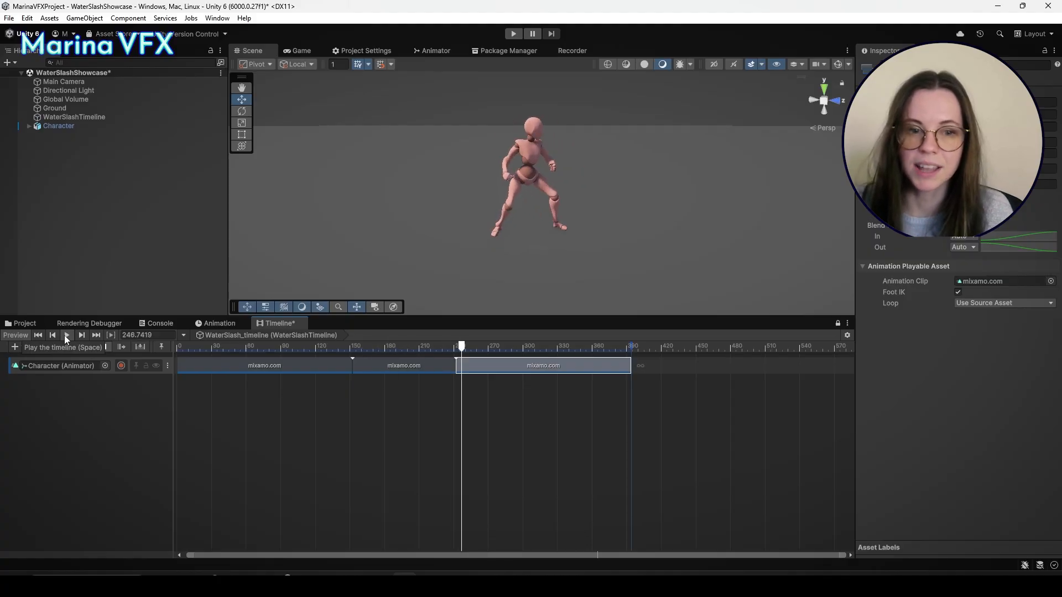
left_click(146, 335)
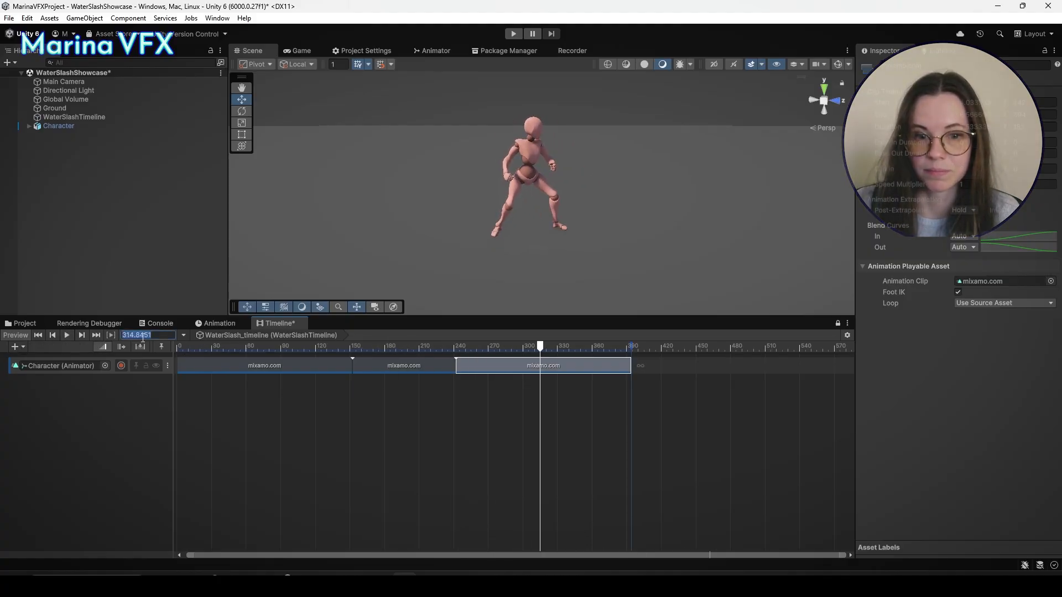
type("60")
key("Return")
left_click(256, 369)
double_click(1034, 127)
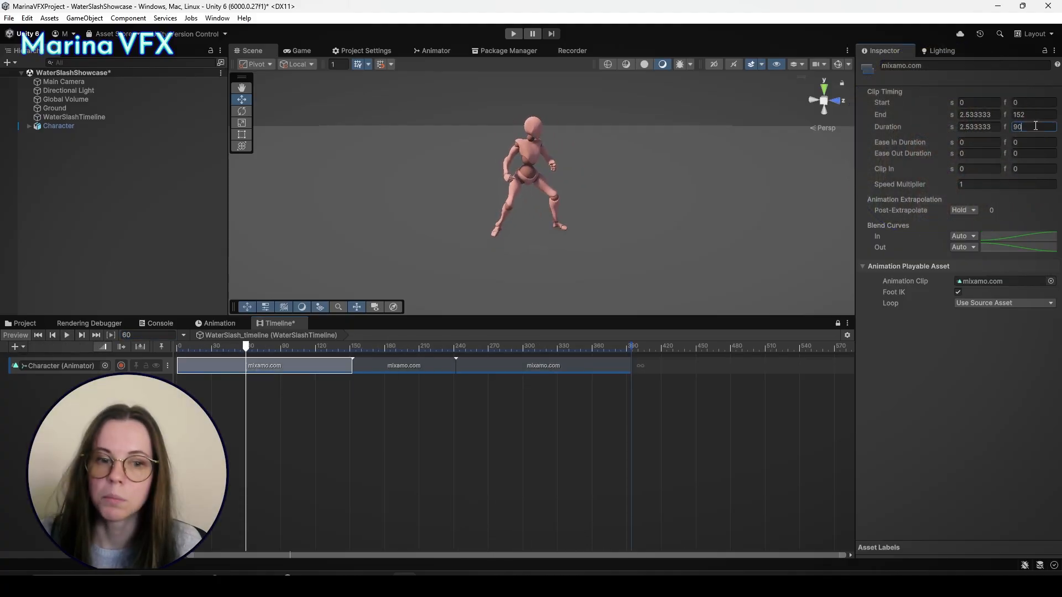
type("80")
key("Return")
Overlap the slash clip with both idle clips by 20 frames to blend them, and trim the last idle clip's end to frame 240
left_click_drag(404, 366, 327, 347)
left_click_drag(537, 367, 410, 366)
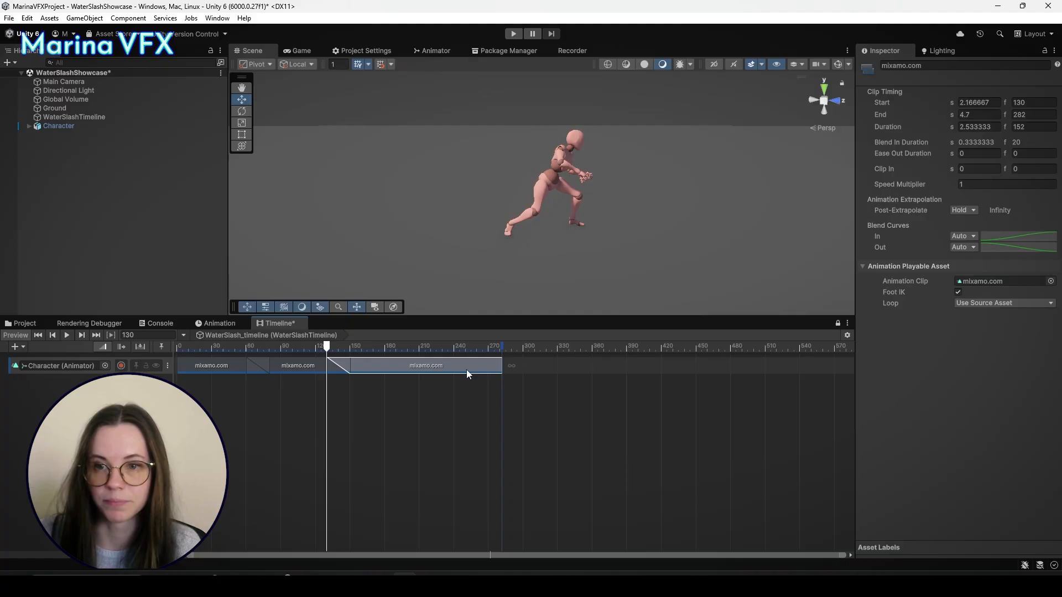
left_click_drag(502, 366, 452, 366)
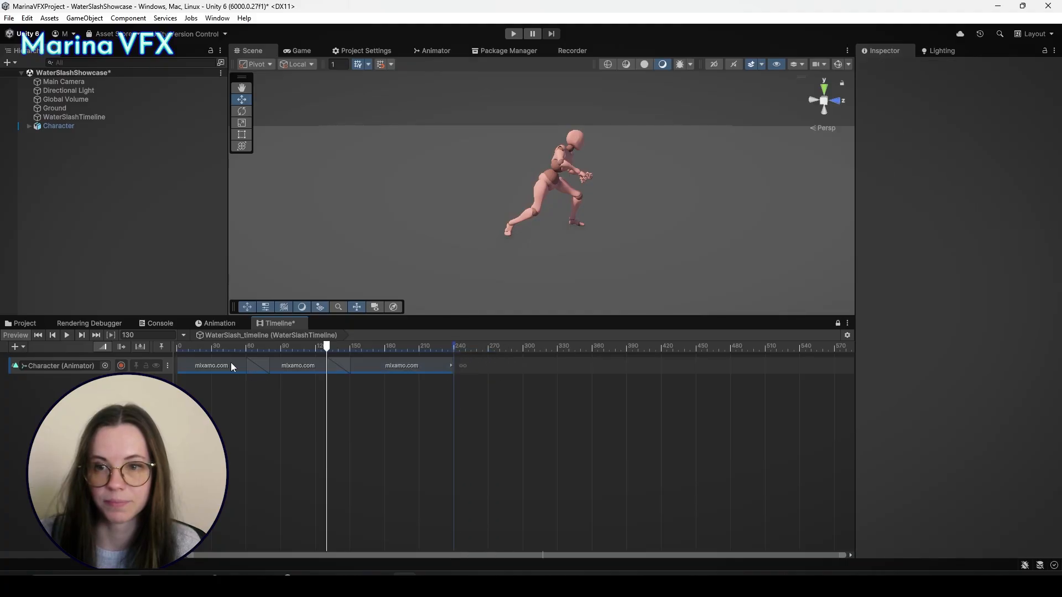
Play back the blended clips and shorten the last idle clip to 80 frames so that it ends at frame 210
left_click(66, 335)
left_click(66, 335)
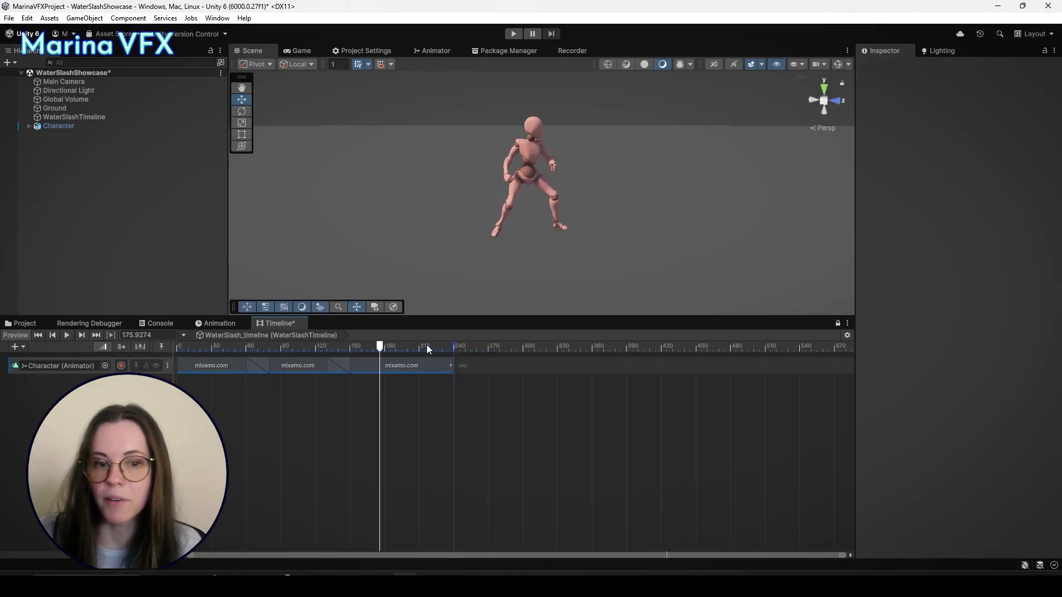
left_click(148, 335)
left_click(418, 368)
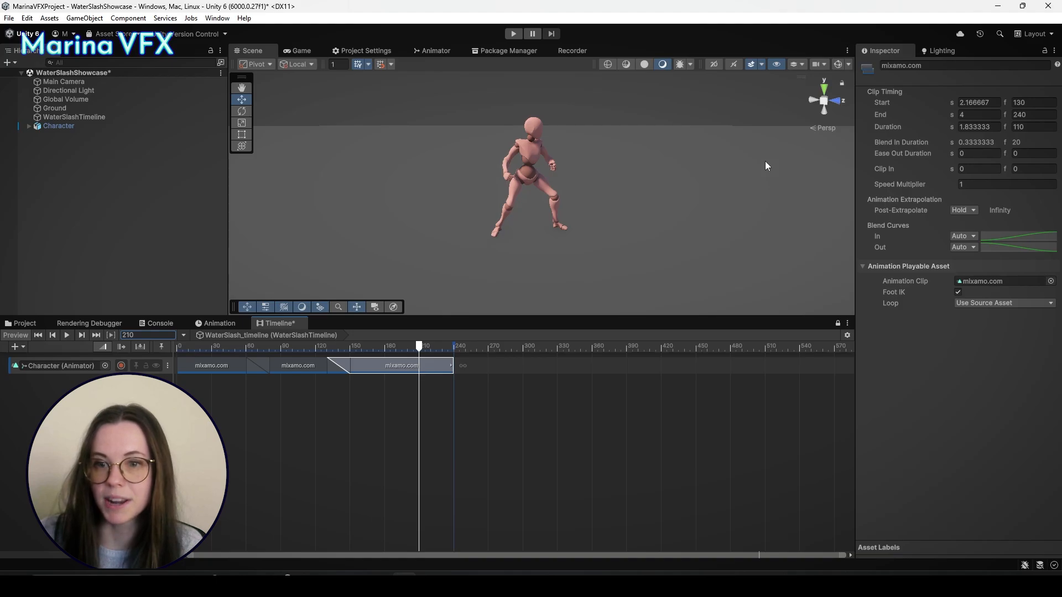
key("Return")
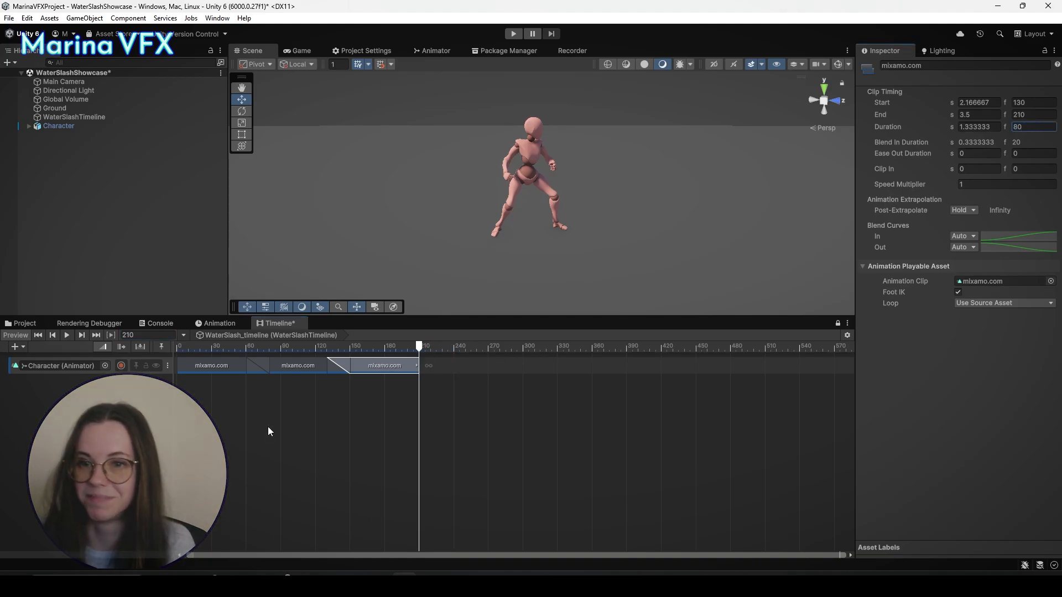
left_click(268, 427)
left_click(67, 335)
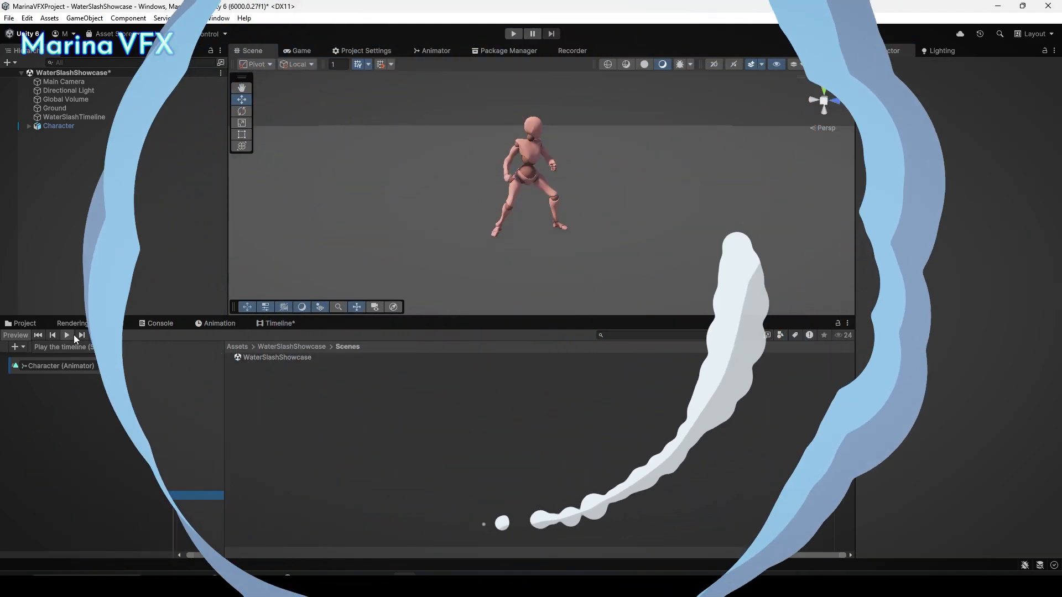
Preview the Sting-Sword lowpoly model from the Models folder and rotate it to examine its shape
left_click(228, 357)
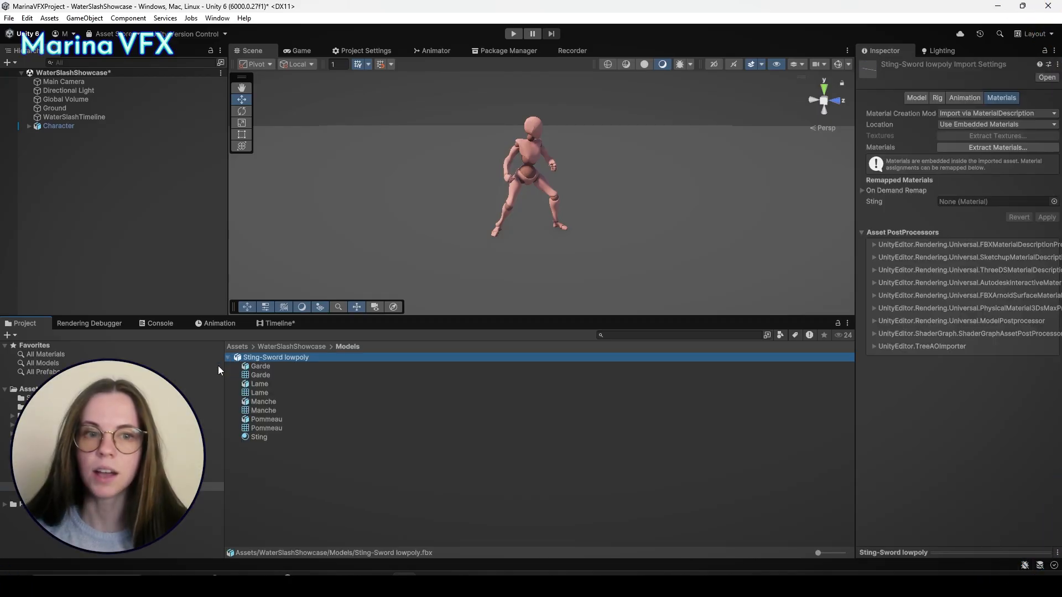
left_click(229, 358)
left_click(875, 553)
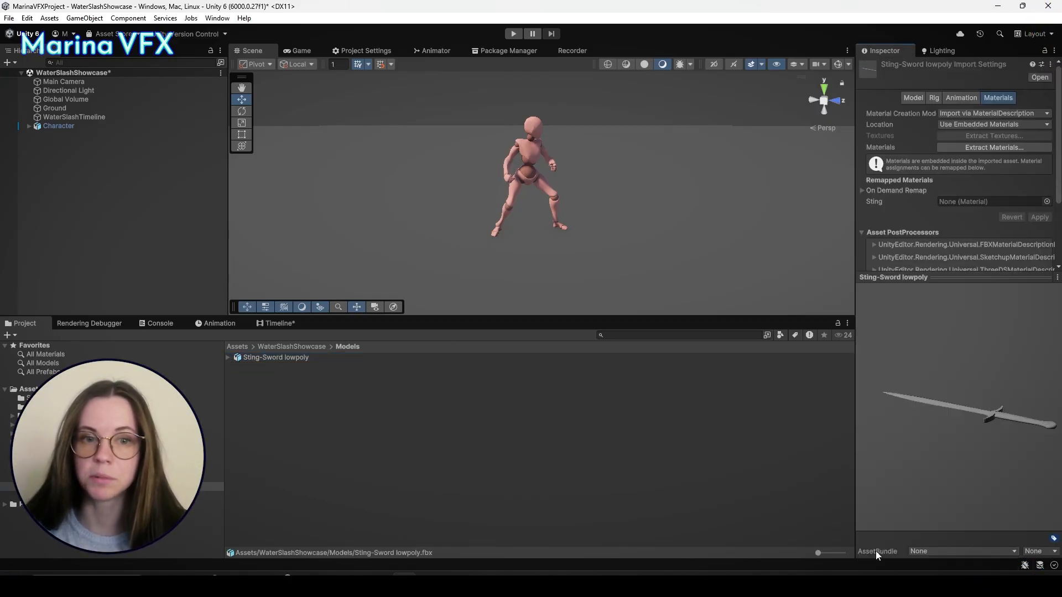
left_click_drag(940, 409, 992, 460)
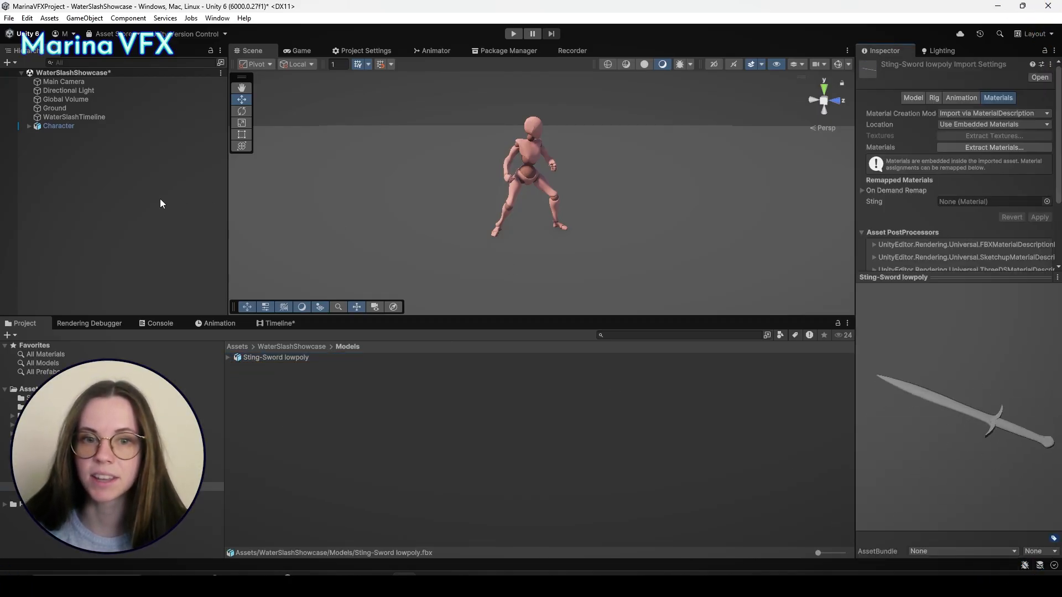
Expand the Character's skeleton in the scene hierarchy from mixamorig:Hips through the spine and right arm down to mixamorig:RightHand
left_click(32, 127)
left_click(28, 126)
left_click(40, 152)
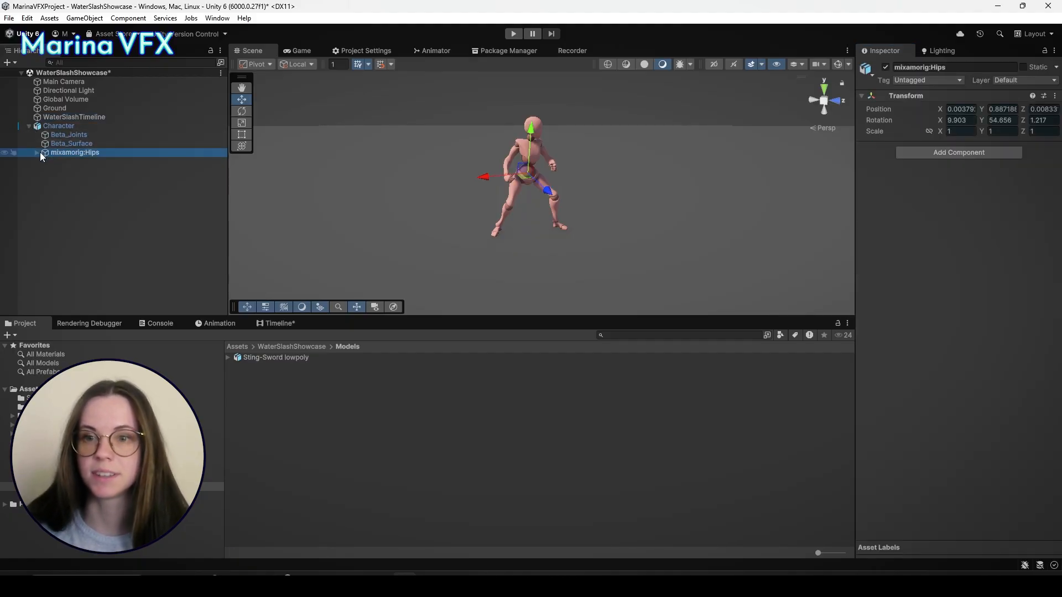
left_click(36, 152)
left_click(44, 179)
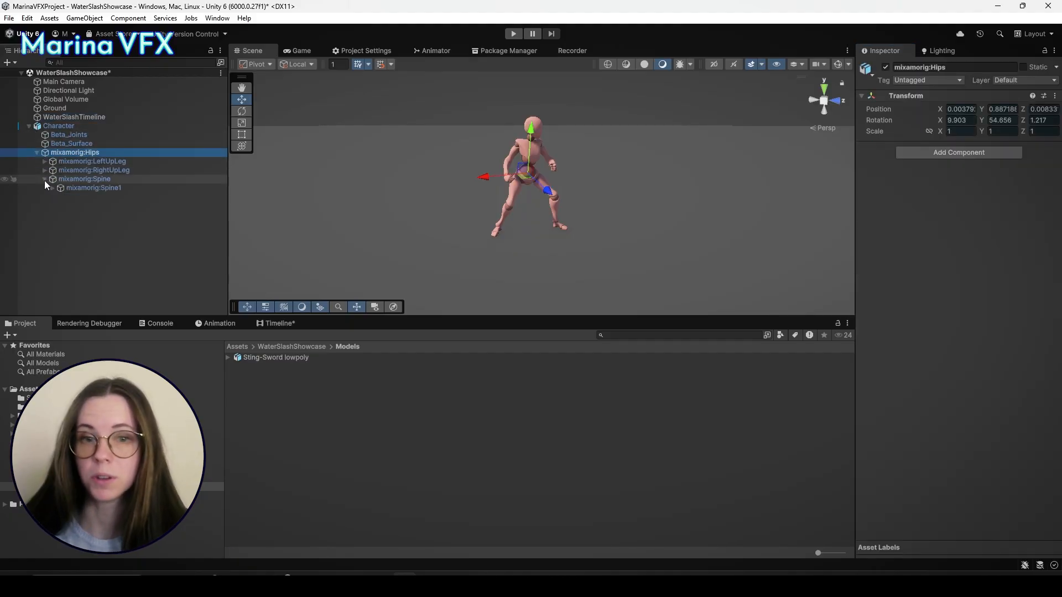
left_click(52, 188)
left_click(60, 197)
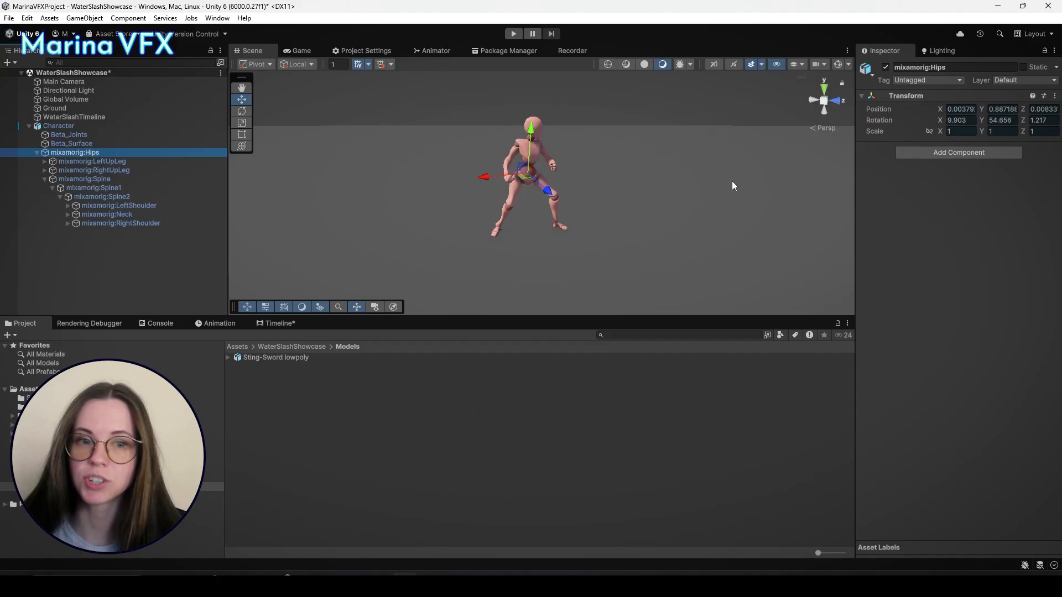
left_click(67, 224)
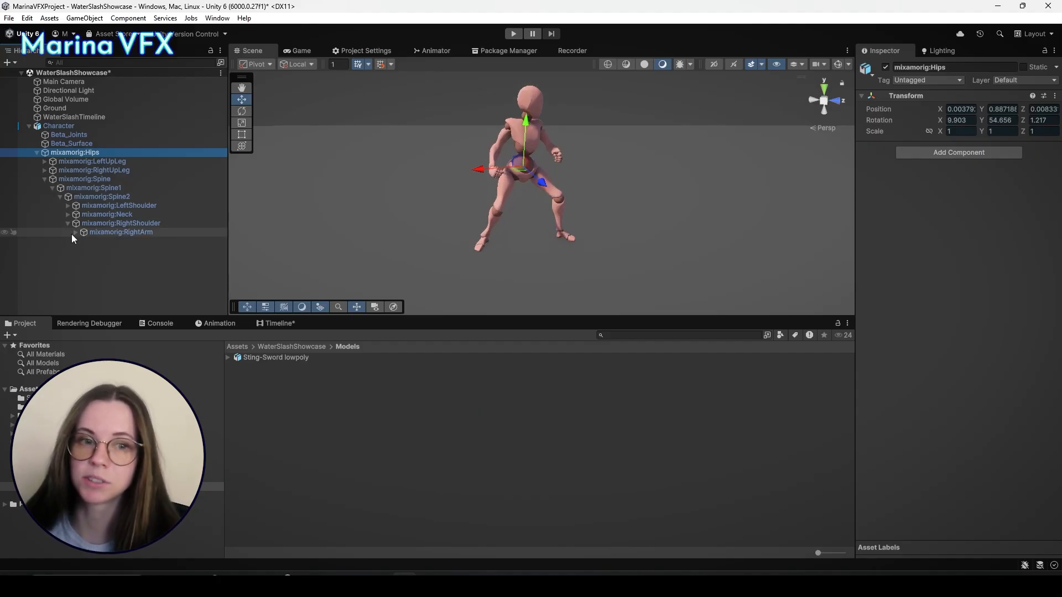
left_click(76, 232)
left_click(82, 240)
left_click(90, 250)
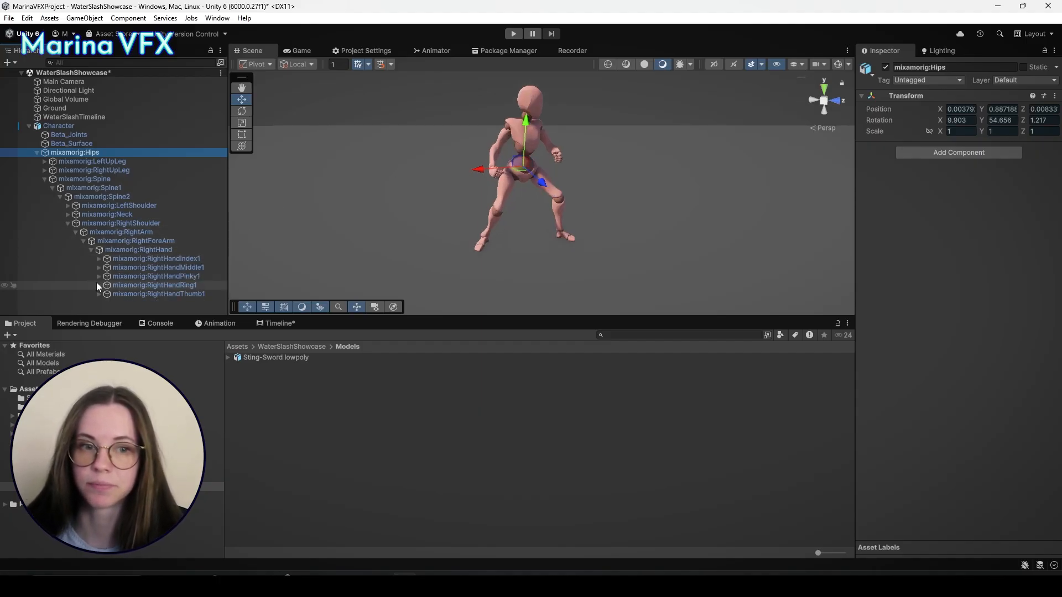
Place the Sting-Sword lowpoly model under mixamorig:RightHand and scale it uniformly to 2
left_click(285, 358)
left_click_drag(284, 360, 121, 251)
left_click_drag(592, 219, 549, 199, "alt")
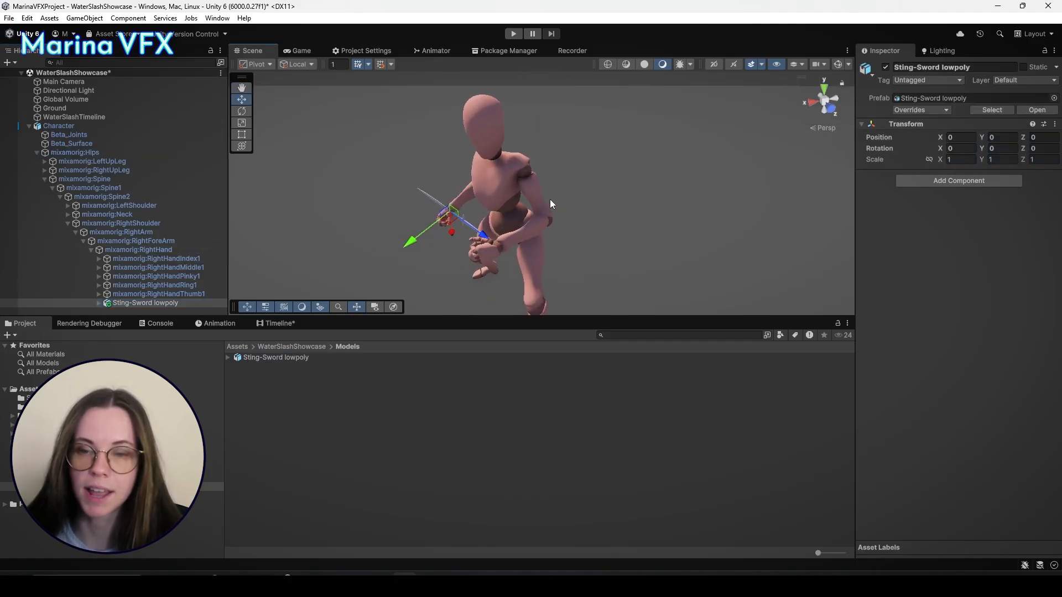
scroll(596, 161, "up", 5)
left_click(959, 159)
type("2")
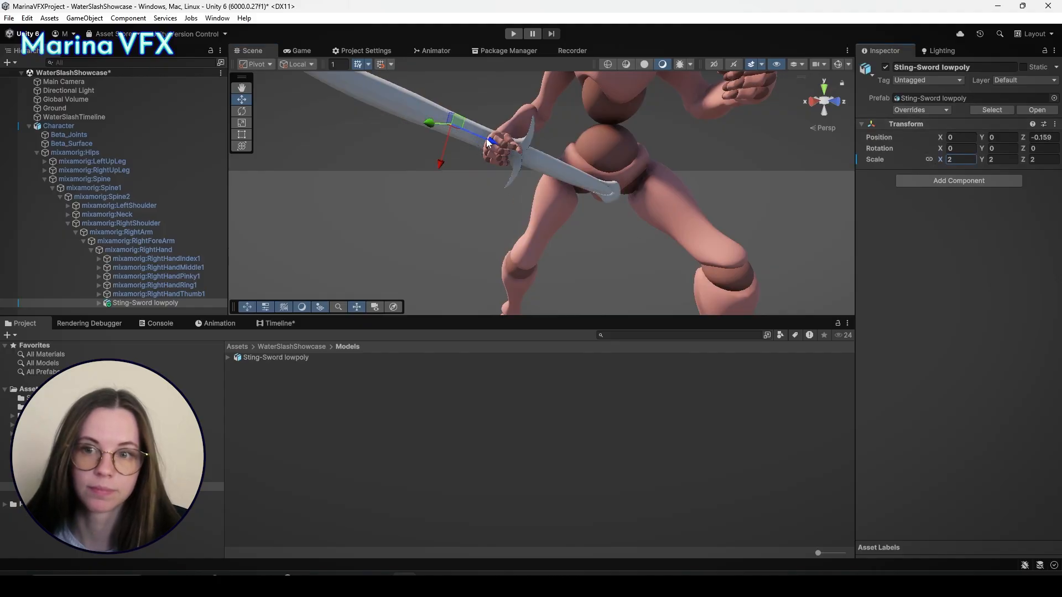
Move the sword to about (0, 0.065, -0.428) so that its handle sits in the character's right hand
left_click_drag(492, 141, 424, 108)
left_click_drag(497, 127, 409, 188, "alt")
left_click(373, 137)
key("ctrl+z")
left_click_drag(371, 140, 358, 154)
left_click_drag(426, 226, 473, 148, "alt")
scroll(473, 148, "down", 5)
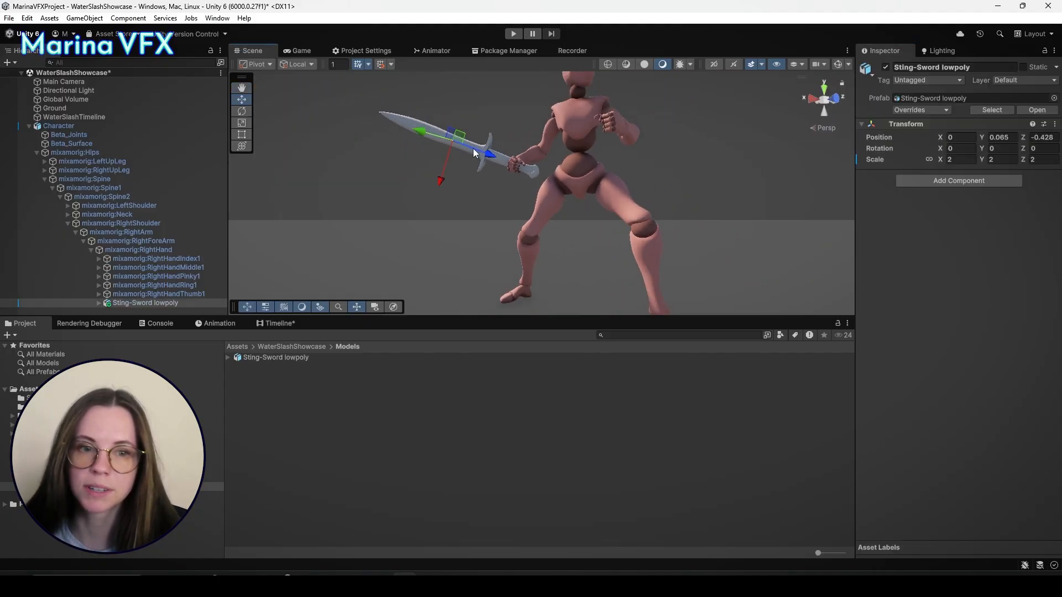
Scrub the timeline to frame 98 and bring the sword's handle towards the outstretched right hand
left_click(284, 324)
left_click_drag(250, 348, 290, 346)
middle_click_drag(624, 309, 550, 277)
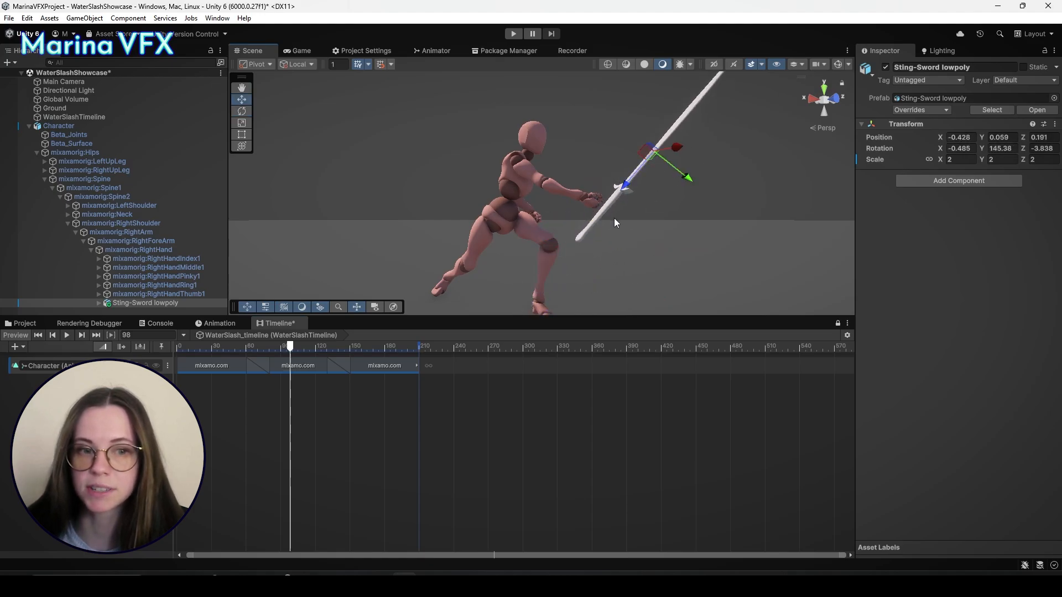
left_click_drag(614, 223, 608, 260, "alt")
left_click_drag(607, 185, 675, 194, "alt")
left_click_drag(644, 171, 614, 156)
Rotate the sword to about (-2.6, 109.4, -2.8) and shift it to about (-0.32, 0.064, 0.141) in the hand
left_click_drag(597, 194, 576, 141, "alt")
key("e")
left_click_drag(530, 112, 515, 136)
key("w")
left_click_drag(526, 157, 508, 162)
left_click_drag(597, 171, 538, 151, "alt")
key("e")
key("w")
left_click_drag(498, 197, 492, 212)
left_click_drag(597, 251, 463, 124, "alt")
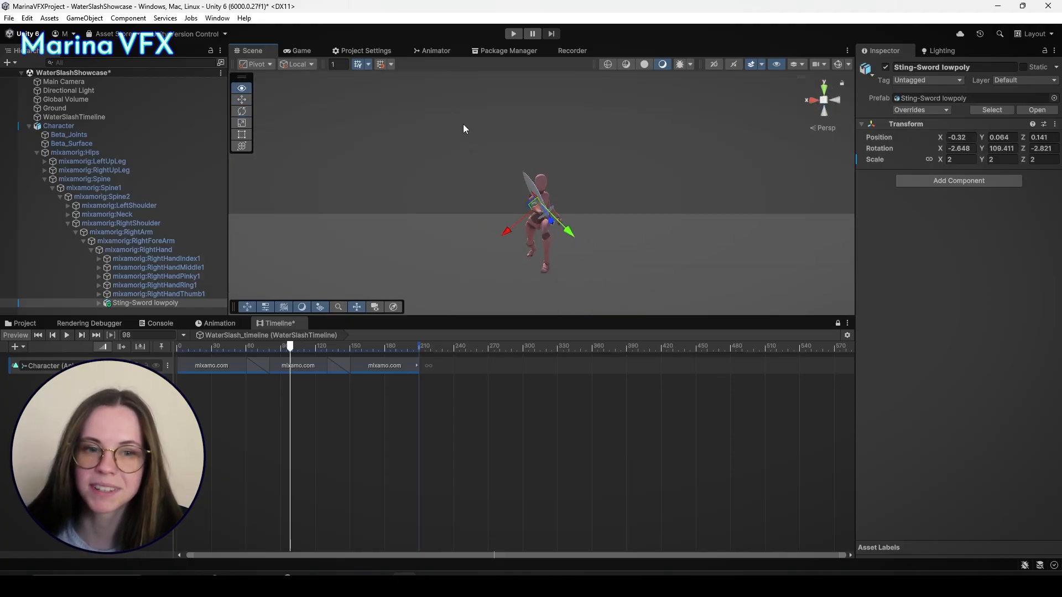
Scrub the timeline to frame 82 and rotate the sword to follow the grip of the raised hand
mouse_move(290, 347)
left_mouse_down()
mouse_move(249, 347)
mouse_move(294, 346)
mouse_move(271, 344)
left_mouse_up()
key("q")
scroll(515, 184, "up", 4)
key("w")
left_click_drag(517, 185, 768, 190, "alt")
key("e")
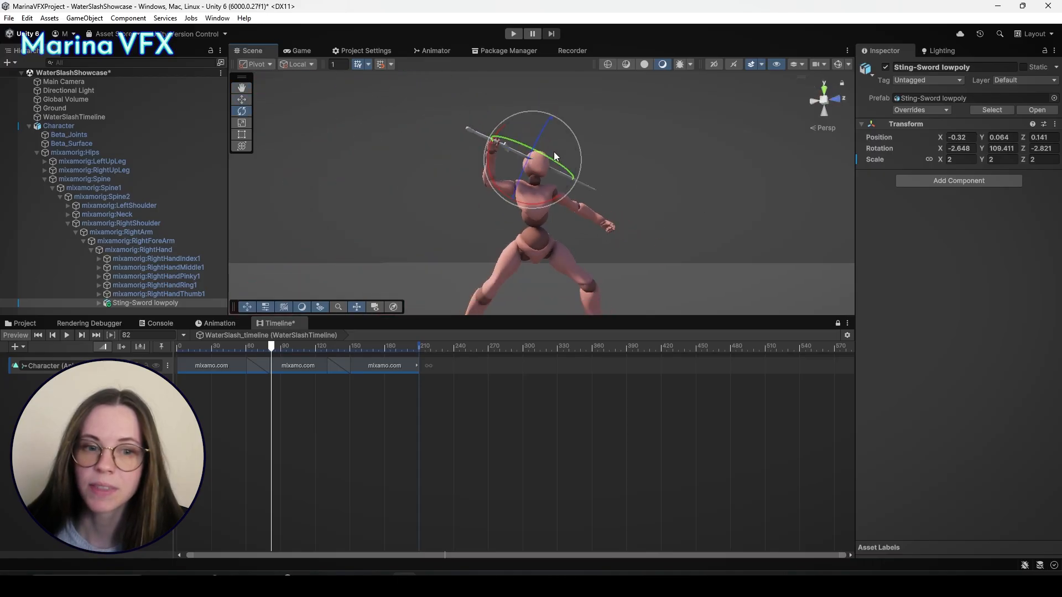
left_click_drag(529, 206, 556, 204)
Scale the sword uniformly to 1.5 and fit its handle into the fist at about (-0.282, 0.155, -0.026)
key("w")
scroll(539, 160, "up", 4)
left_click_drag(526, 108, 541, 142)
key("e")
key("w")
left_click_drag(531, 114, 473, 127)
left_click_drag(520, 152, 569, 166, "alt")
scroll(569, 166, "down", 5)
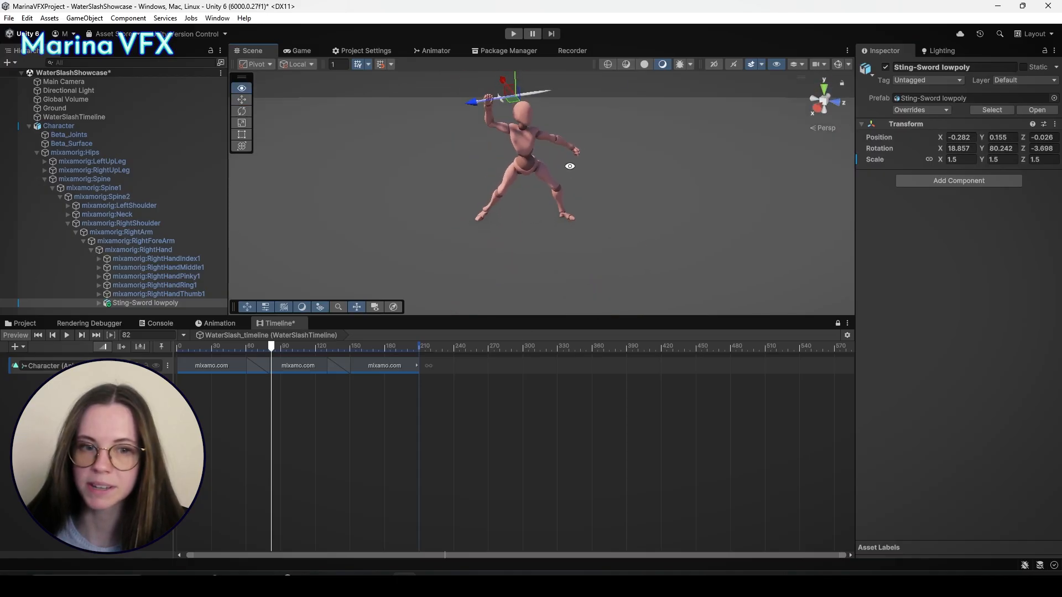
At timeline frame 196, move the sword to about (-0.26, 0.147, -0.022) and turn its Z rotation to about -9.4
middle_click_drag(566, 168, 558, 183)
left_click_drag(261, 344, 403, 378)
left_click_drag(545, 194, 434, 189, "alt")
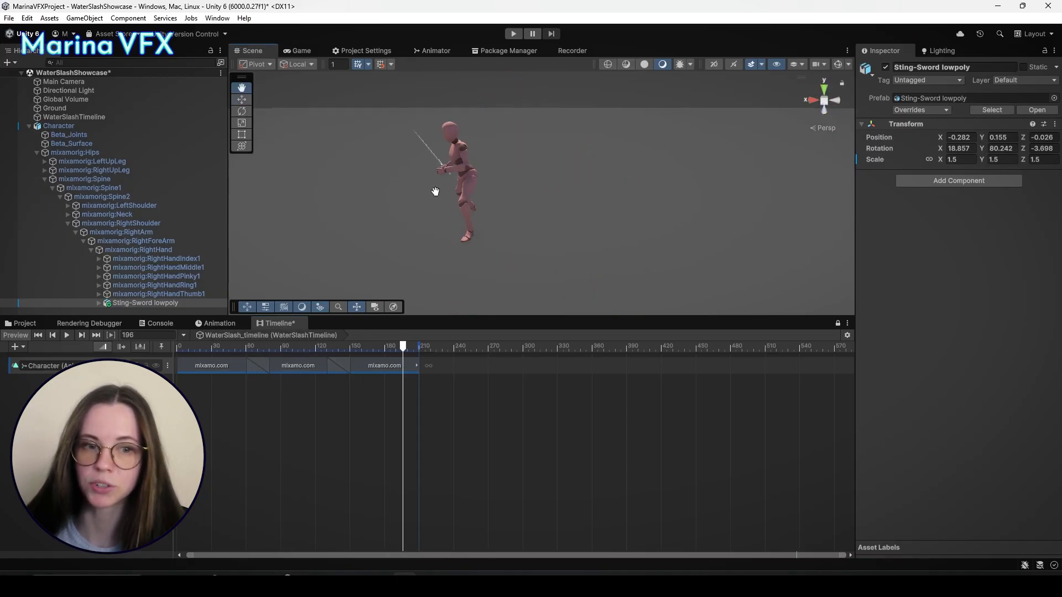
scroll(520, 155, "up", 5)
middle_click_drag(434, 190, 523, 181)
left_click_drag(531, 202, 528, 200)
scroll(531, 201, "up", 4)
left_click_drag(531, 202, 554, 145, "alt")
scroll(567, 161, "up", 3)
left_click_drag(554, 145, 421, 237, "alt")
key("e")
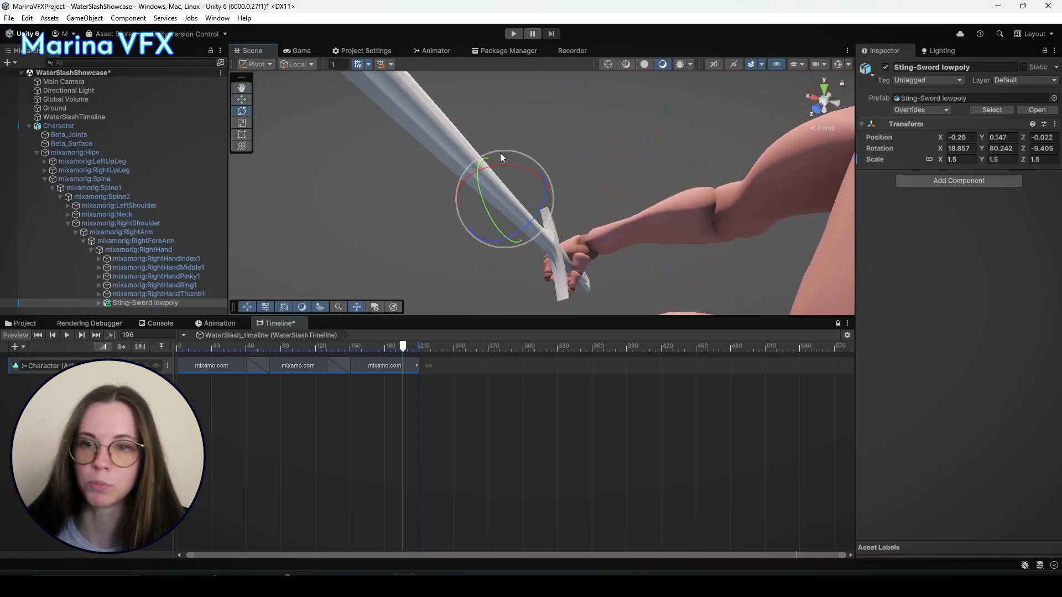
Fine-tune the sword to position (-0.263, 0.151, 0) and rotation (17.6, 83.4, -8.5), and check the grip along the timeline
left_click_drag(500, 155, 496, 156)
key("w")
left_click_drag(497, 206, 587, 119, "alt")
left_click_drag(569, 133, 580, 134)
scroll(623, 151, "down", 3)
left_click_drag(579, 134, 596, 159, "alt")
key("e")
key("w")
left_click_drag(595, 160, 614, 228, "alt")
scroll(614, 227, "down", 4)
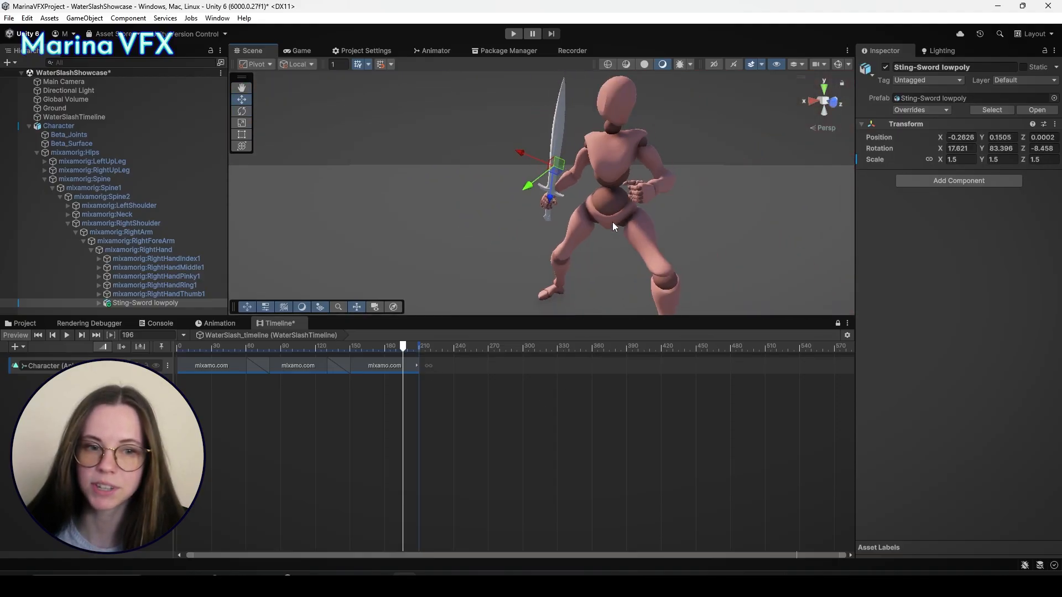
middle_click_drag(614, 227, 540, 253)
left_click_drag(235, 363, 361, 380)
left_click_drag(573, 228, 423, 218, "alt")
Collapse the Character's skeleton and locate the Beta_Joints_MAT1 material of the Beta_Joints mesh in the project files
left_click(29, 126)
left_click(47, 194)
left_click(26, 323)
left_click(21, 127)
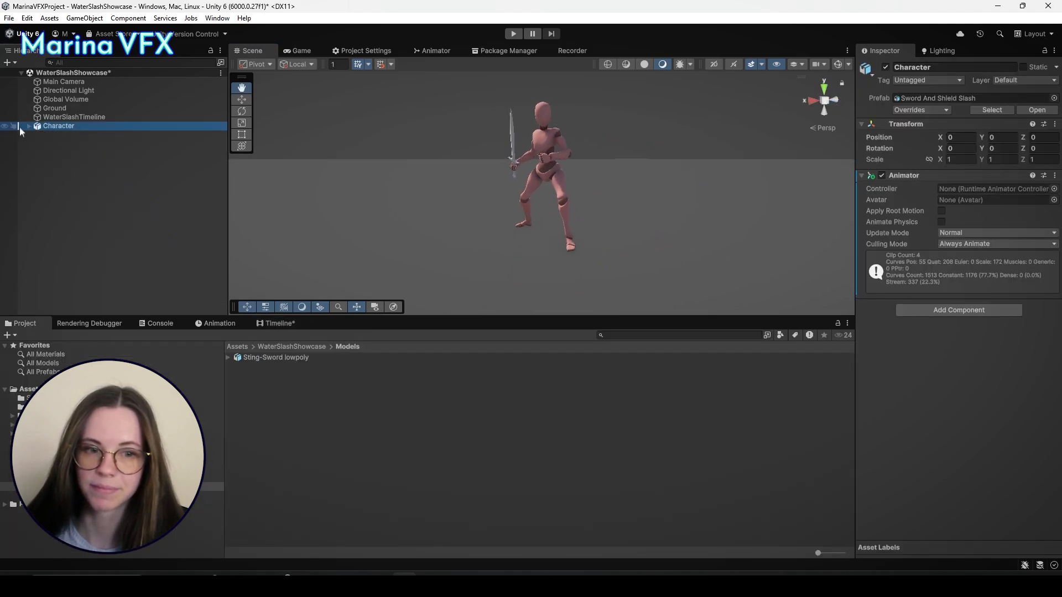
left_click(30, 126)
left_click(37, 153)
left_click(68, 135)
left_click(993, 266)
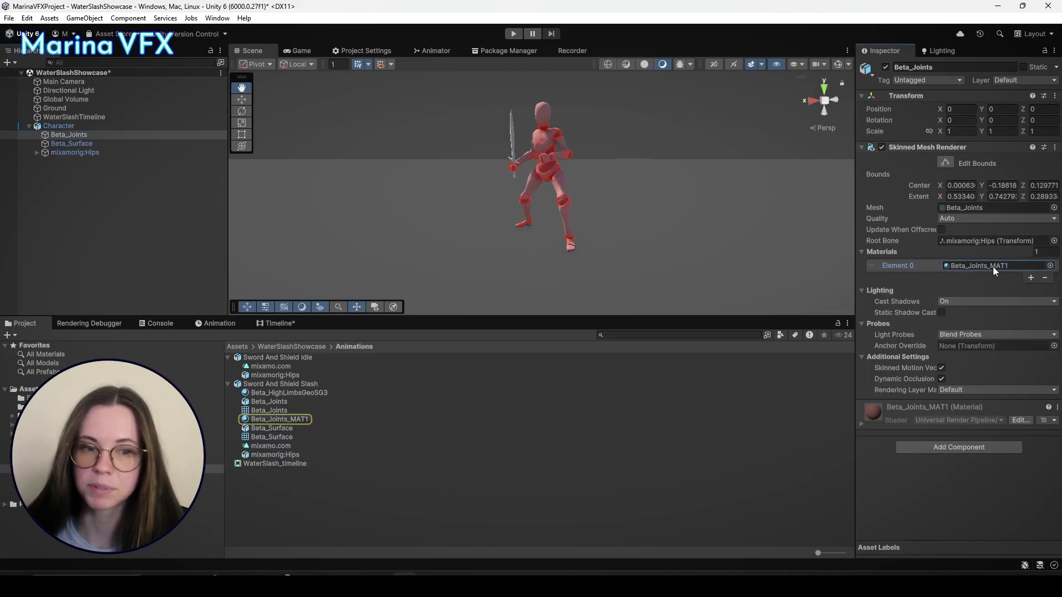
Set the Beta_Joints_MAT1 material's base colour to dark blue-purple 3F3B55
left_click(299, 420)
scroll(588, 93, "up", 2)
left_click(973, 182)
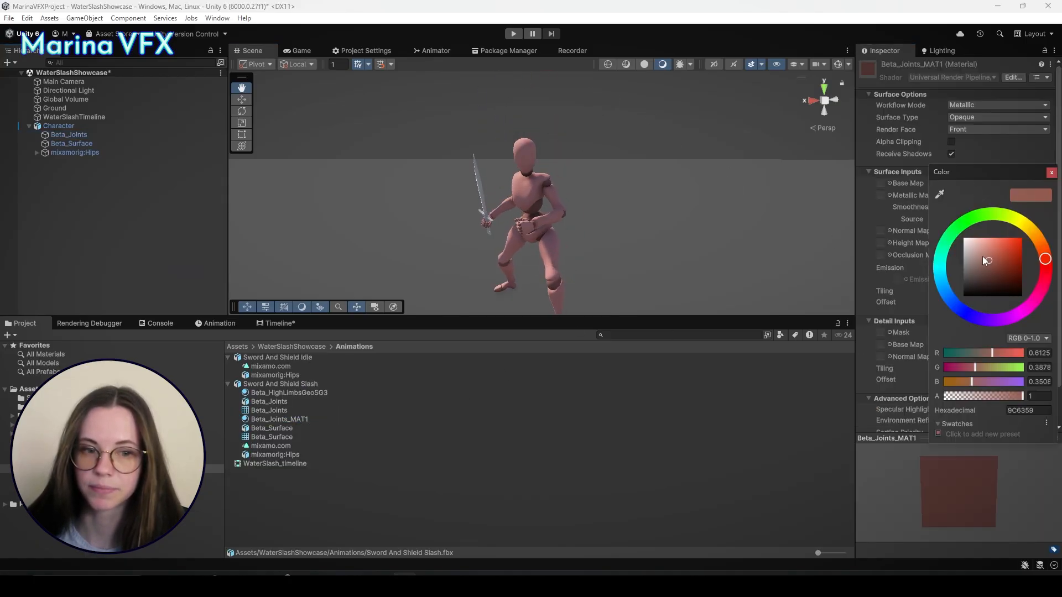
left_click_drag(982, 256, 978, 278)
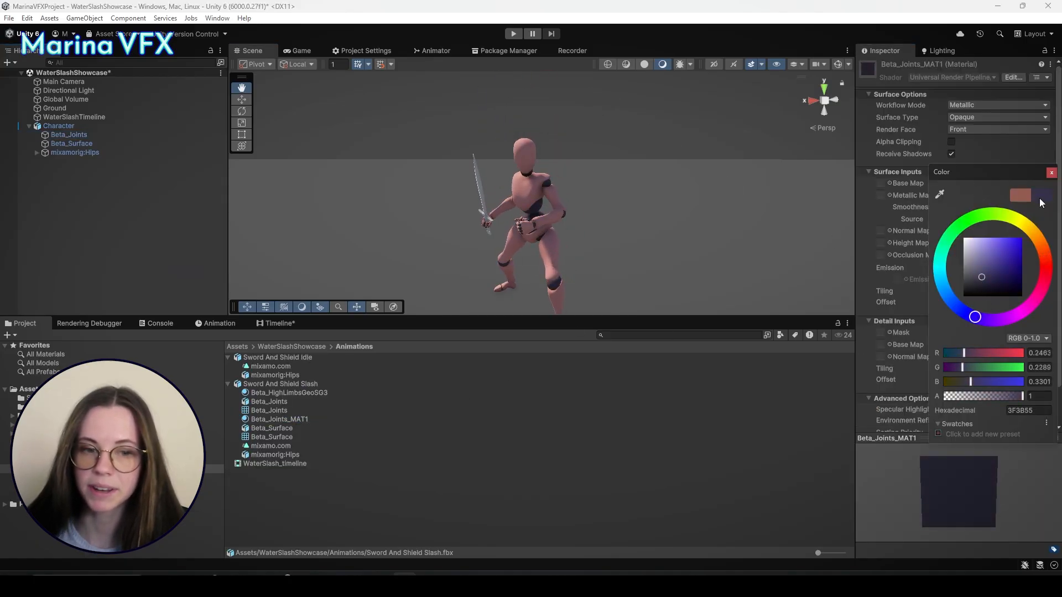
left_click(1051, 172)
Set the Beta_HighLimbsGeoSG3 material's base colour to a greyish blue and copy that colour
left_click(274, 421)
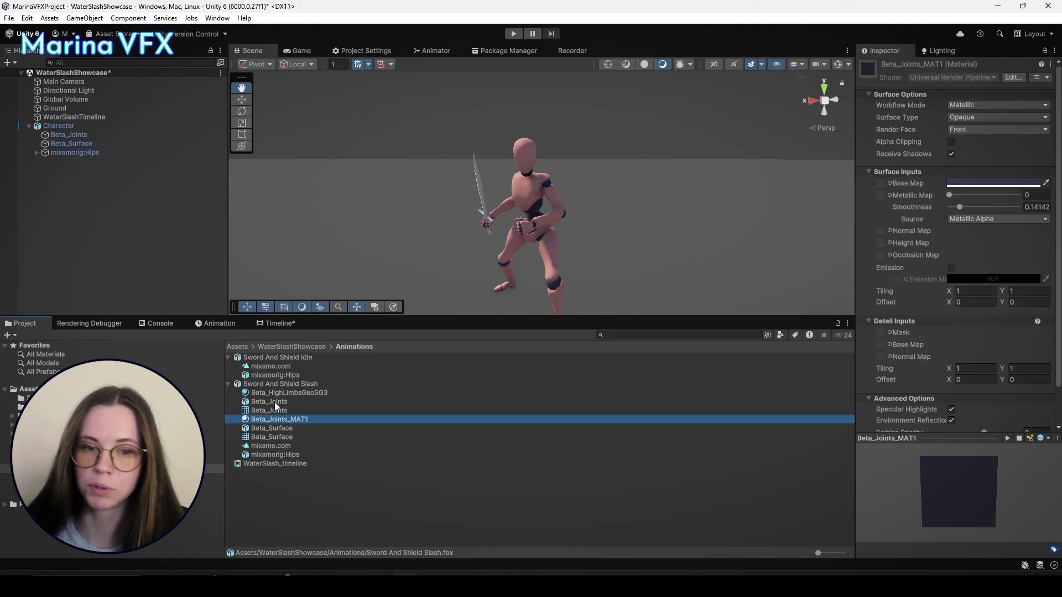
left_click(275, 403)
left_click(276, 395)
left_click(280, 386)
left_click(282, 392)
left_click(983, 184)
mouse_move(979, 260)
left_mouse_down()
mouse_move(990, 261)
mouse_move(969, 267)
left_mouse_up()
left_click(1051, 176)
right_click(989, 183)
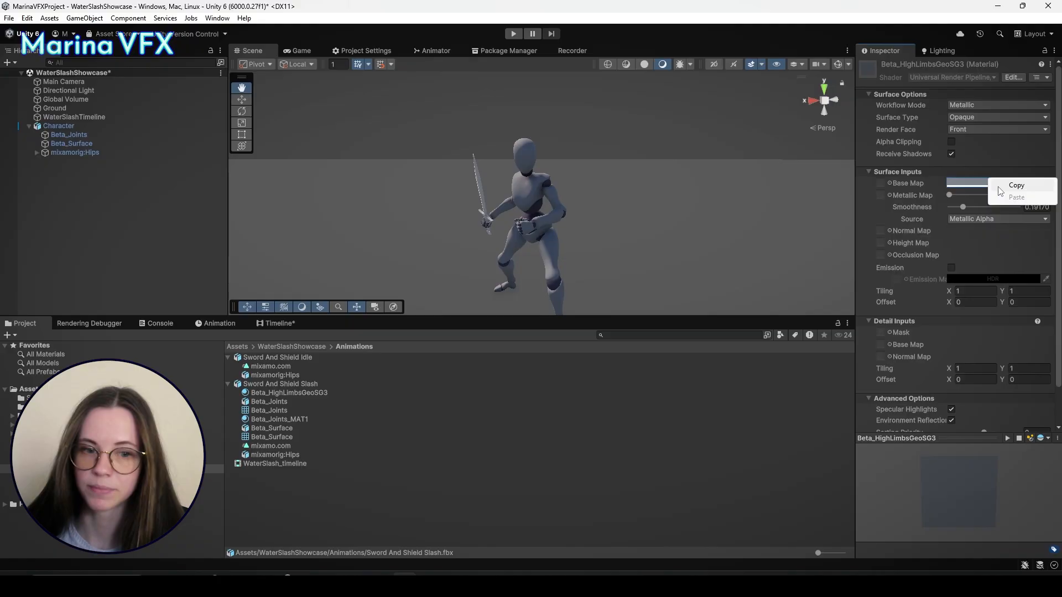
Paste the copied colour into the base map of the Sting material in the Sting-Sword lowpoly model
left_click(51, 486)
left_click(273, 357)
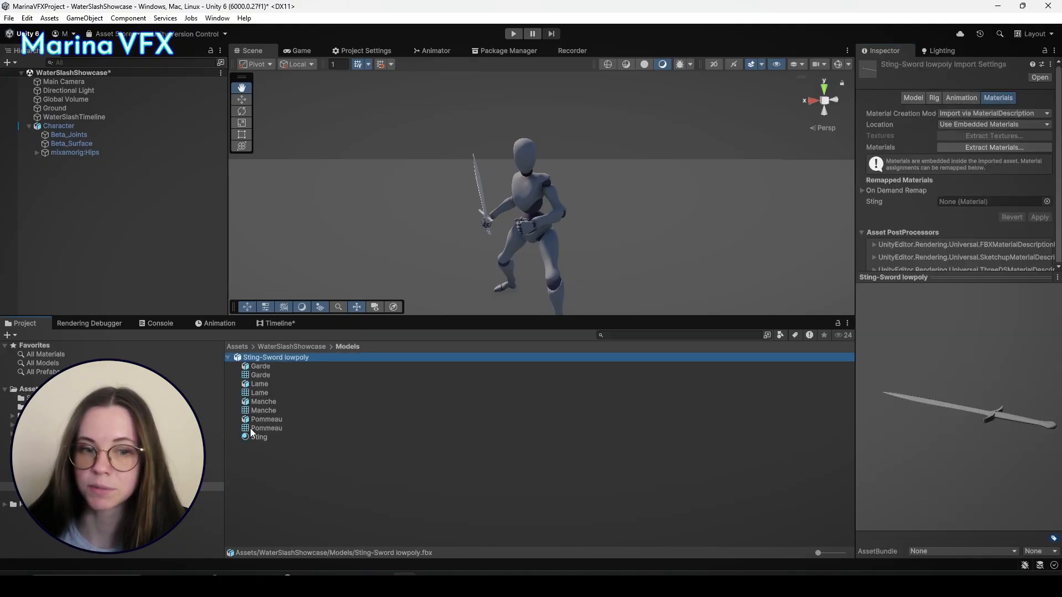
left_click(256, 437)
right_click(994, 182)
left_click(1010, 202)
left_click_drag(346, 235, 584, 175, "alt")
scroll(583, 175, "up", 5)
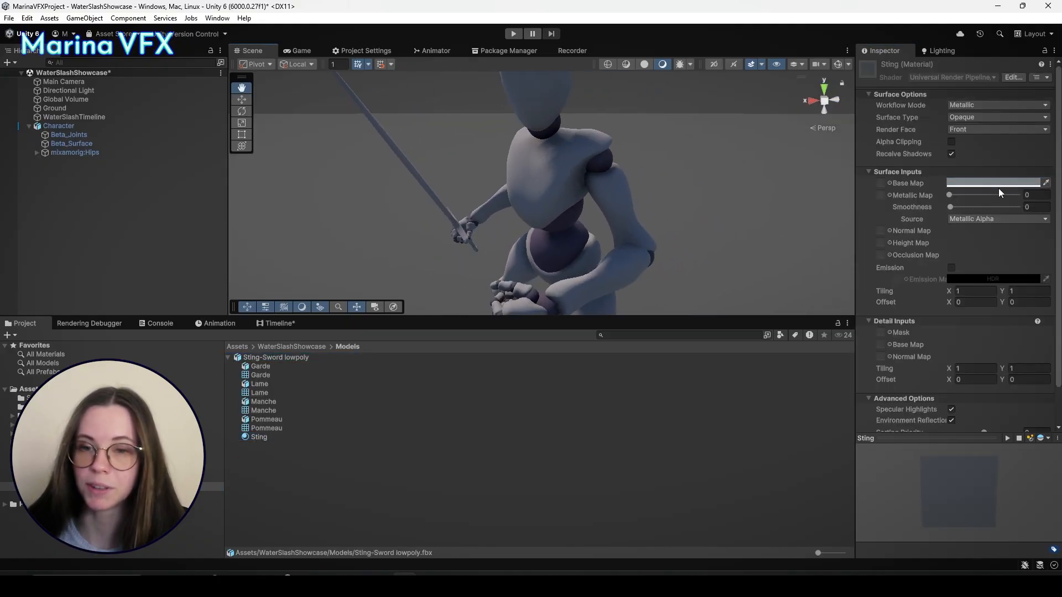
Darken the Sting material's base colour to grey and set its metallic to 1 and smoothness to 0.615
left_click(994, 183)
left_click(1051, 176)
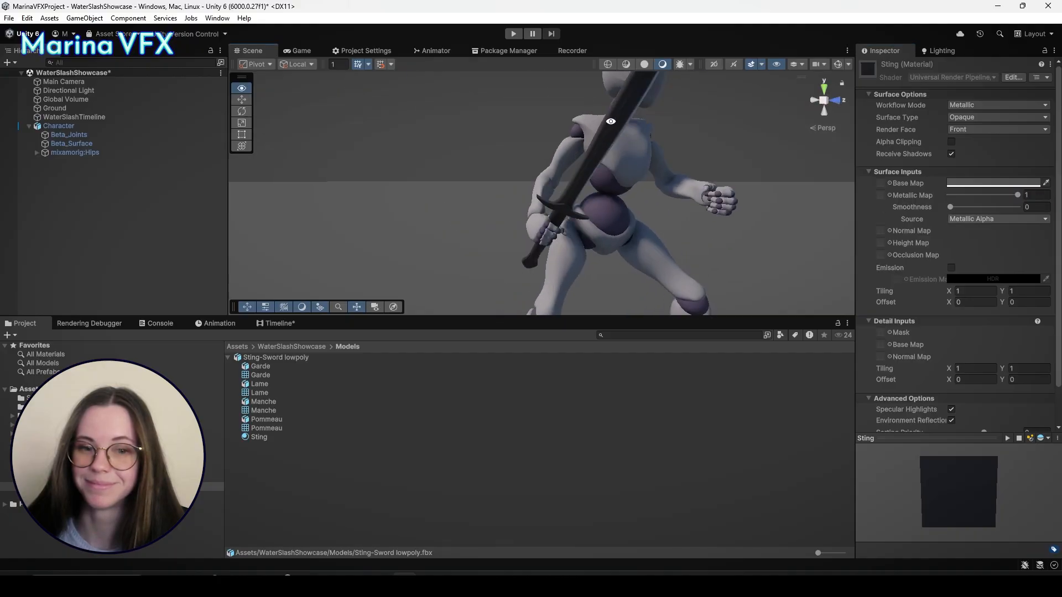
left_click_drag(993, 208, 991, 208)
left_click_drag(664, 232, 636, 247, "alt")
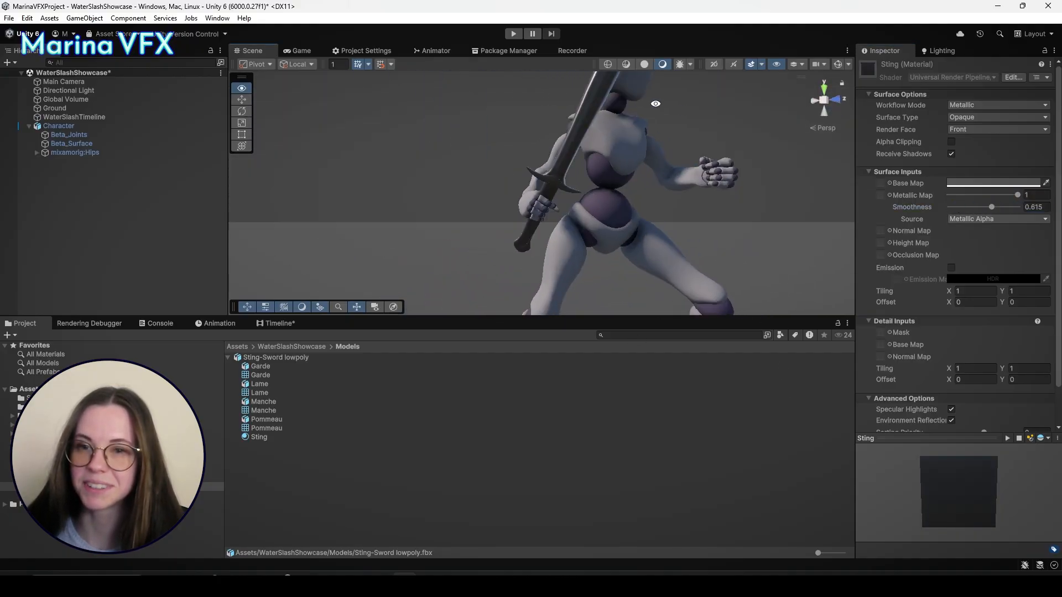
scroll(632, 218, "down", 2)
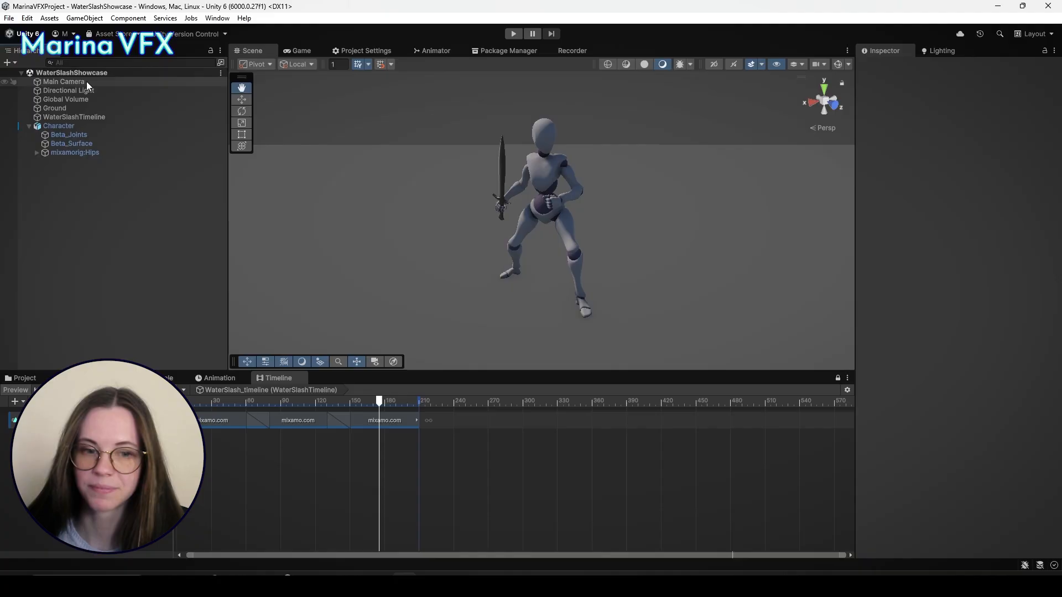
Change the Main Camera's background type to Solid Color and make the background dark grey
left_click(86, 81)
left_click(306, 51)
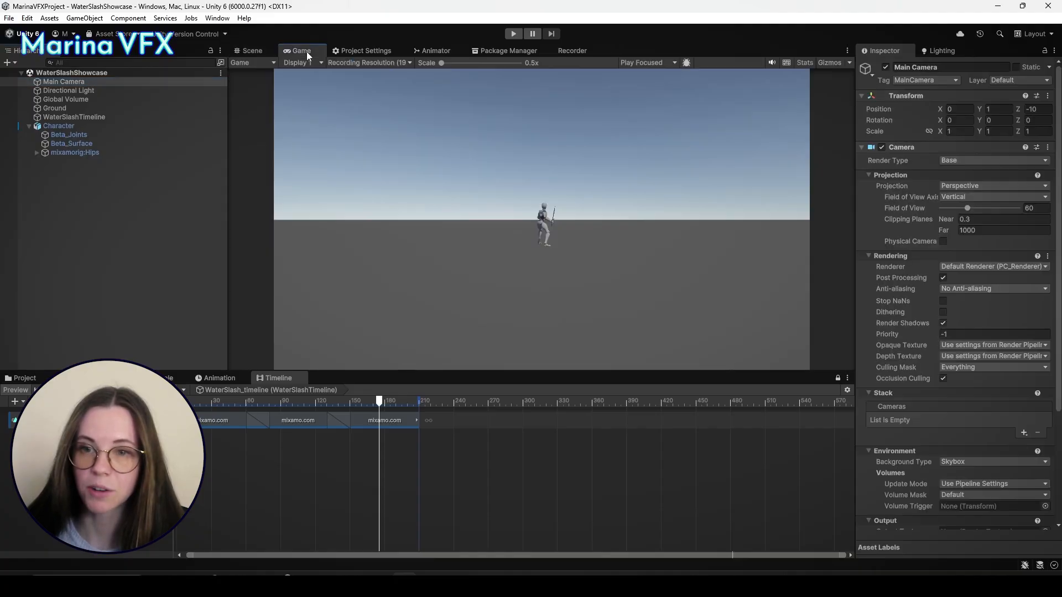
scroll(967, 300, "down", 3)
scroll(972, 309, "up", 3)
scroll(968, 312, "down", 3)
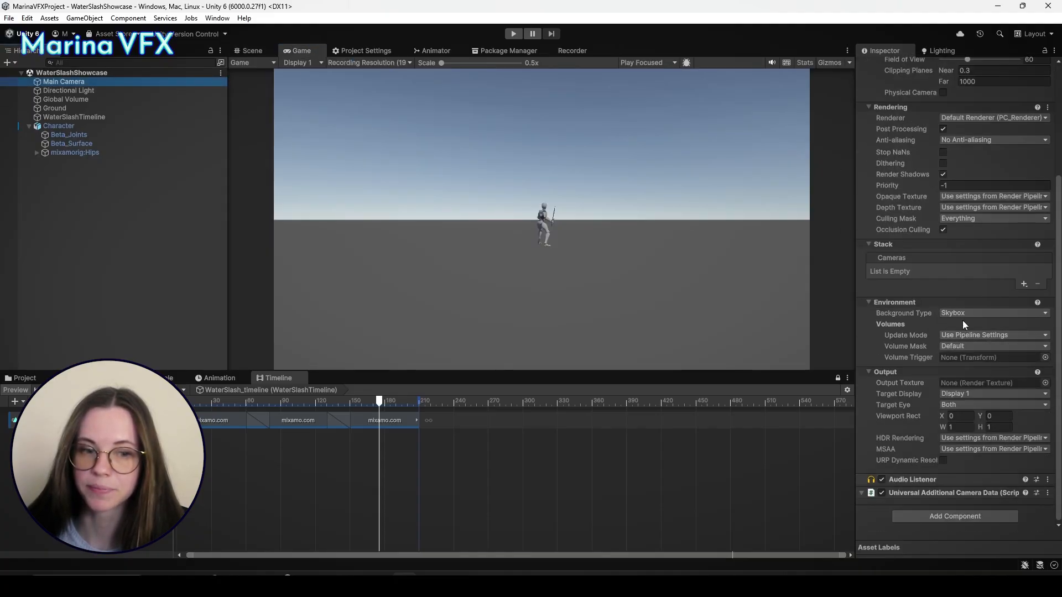
left_click(963, 315)
left_click(974, 335)
left_click(977, 324)
mouse_move(966, 403)
left_mouse_down()
mouse_move(953, 416)
mouse_move(955, 402)
left_mouse_up()
left_click(1051, 295)
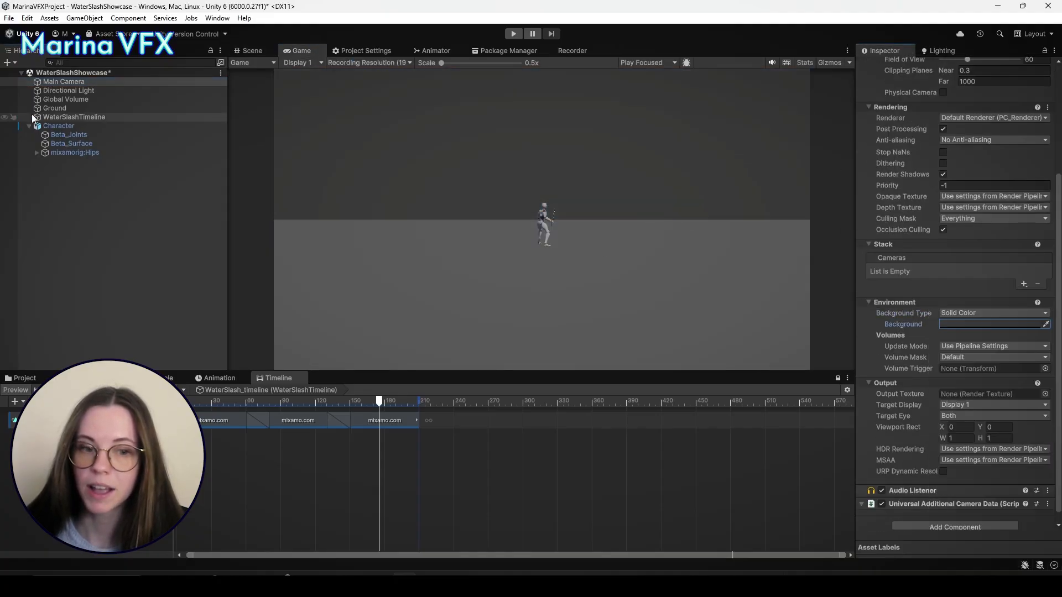
Align the Main Camera with the scene view and adjust it to position (1.76, 1.45, 2.52) and rotation (10, -130, 0)
left_click(245, 50)
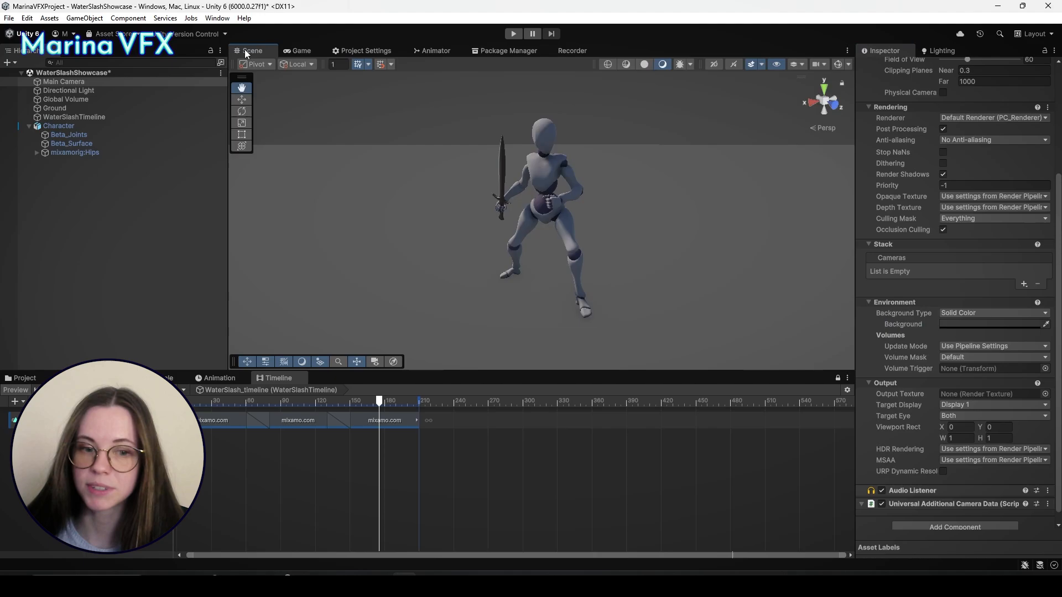
left_click(78, 18)
left_click(138, 309)
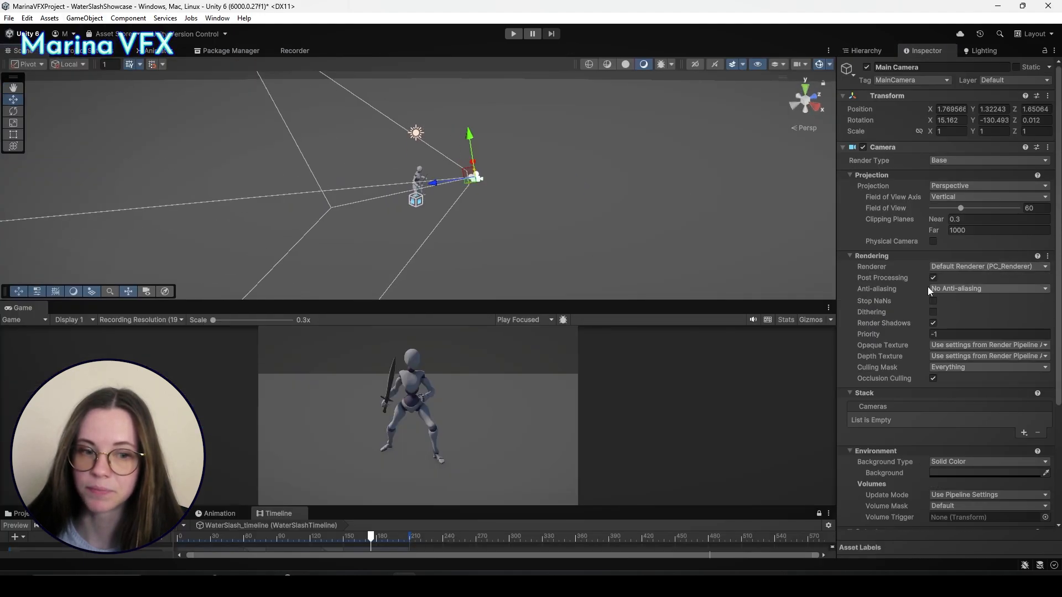
left_click_drag(625, 172, 492, 222, "alt")
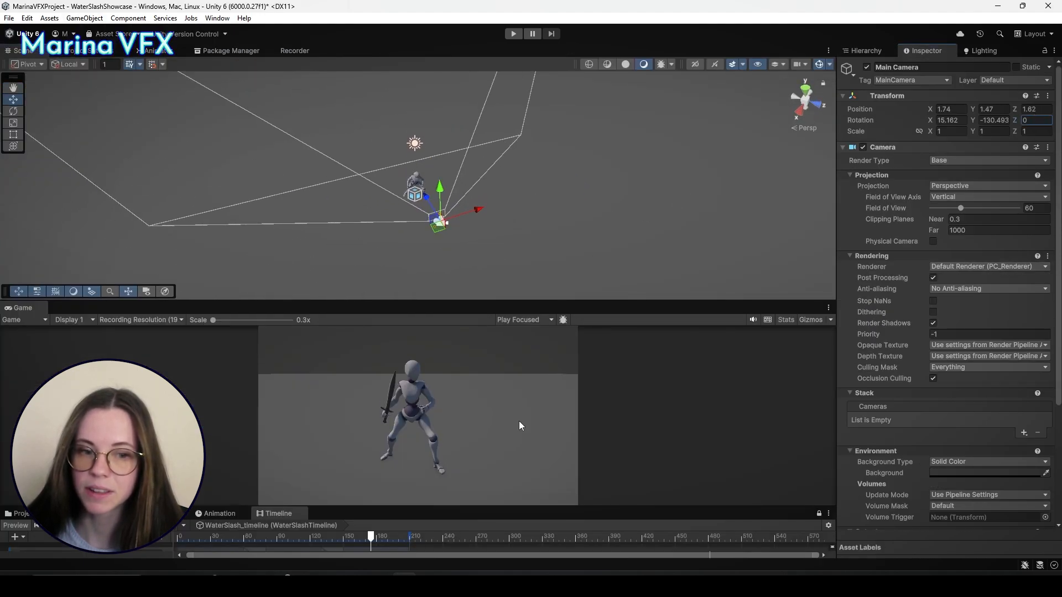
left_click_drag(371, 536, 306, 534)
left_click_drag(961, 209, 958, 210)
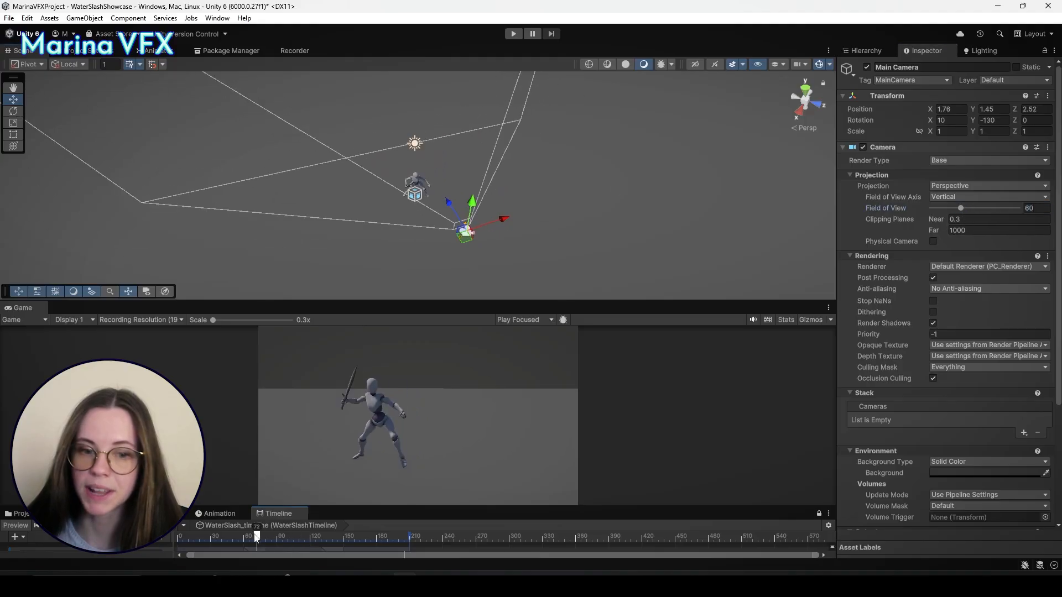
Duplicate the camera as Main Camera_front (1) and align the copy with a scene view facing the character from the front
left_click(862, 50)
left_click(890, 91)
left_click(923, 50)
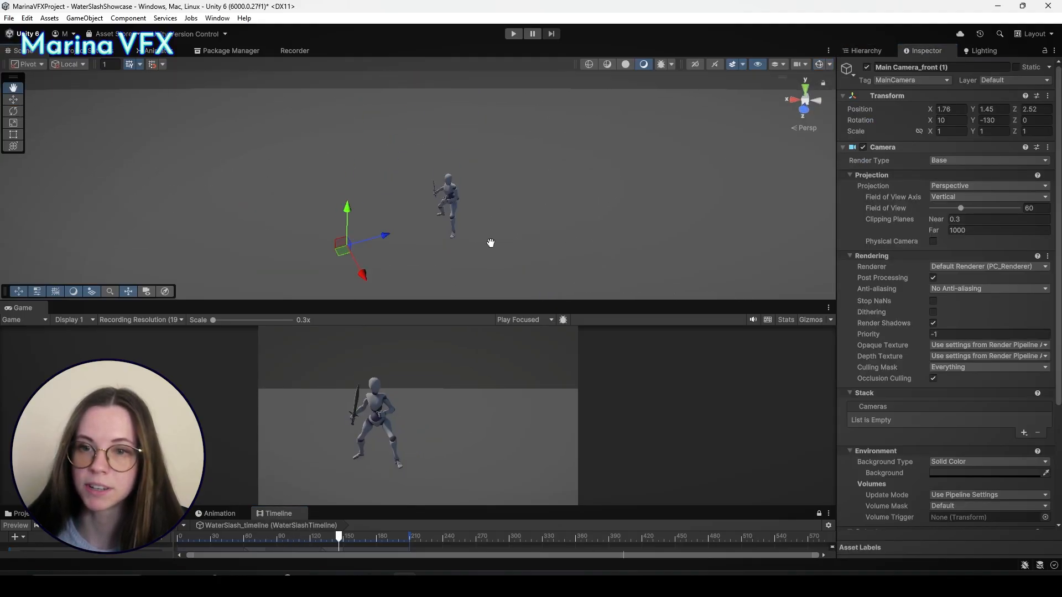
scroll(521, 216, "up", 3)
left_click(284, 536)
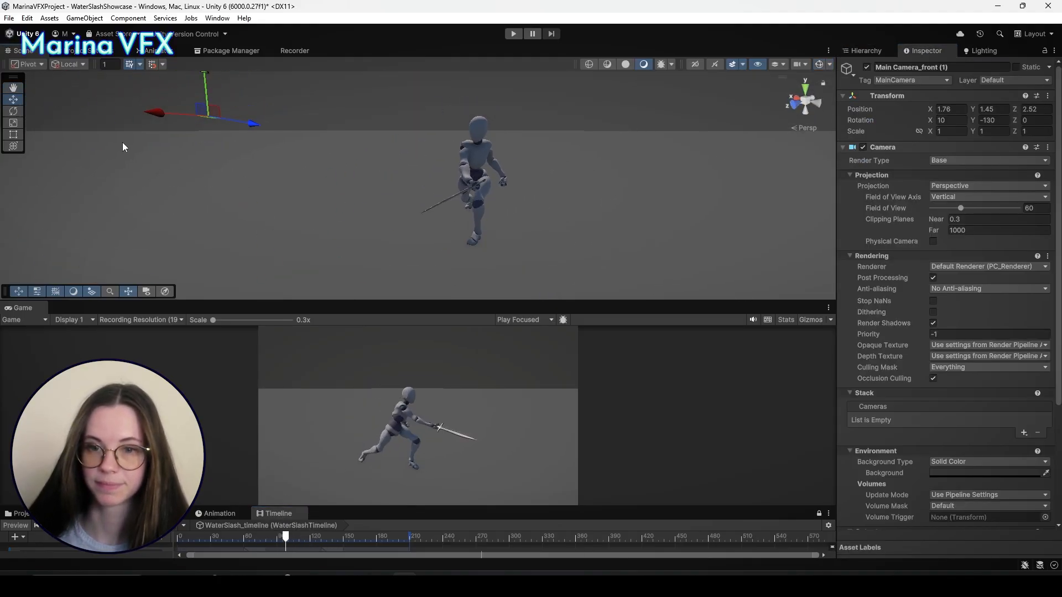
left_click(85, 18)
left_click(149, 313)
left_click(999, 121)
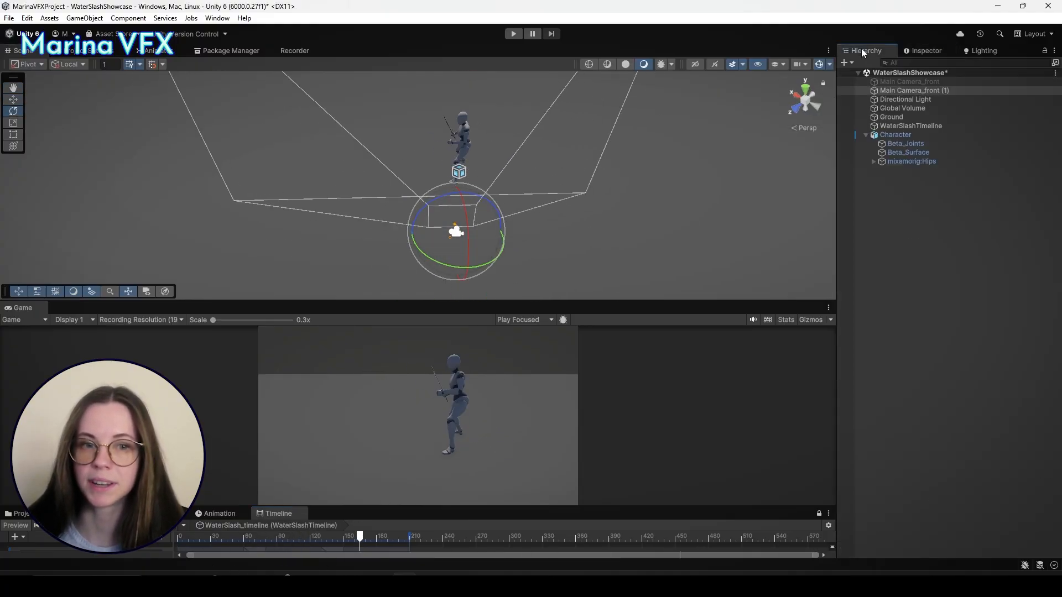
Rename the two cameras Main Camera_side and Main Camera_front, and aim a further copy at the character from above and behind
left_click(900, 83)
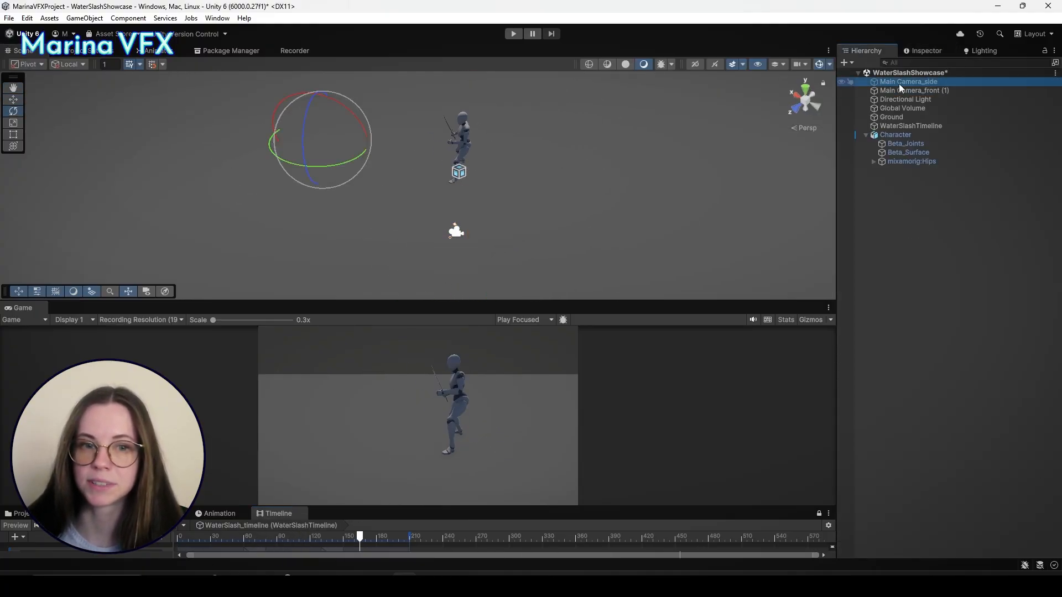
left_click(900, 90)
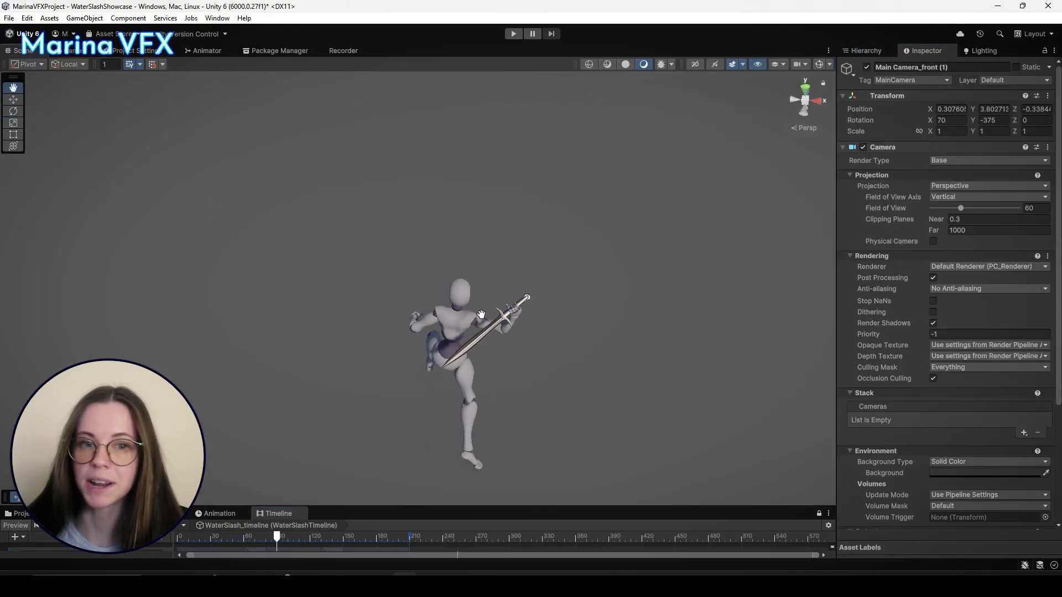
left_click_drag(280, 538, 293, 554)
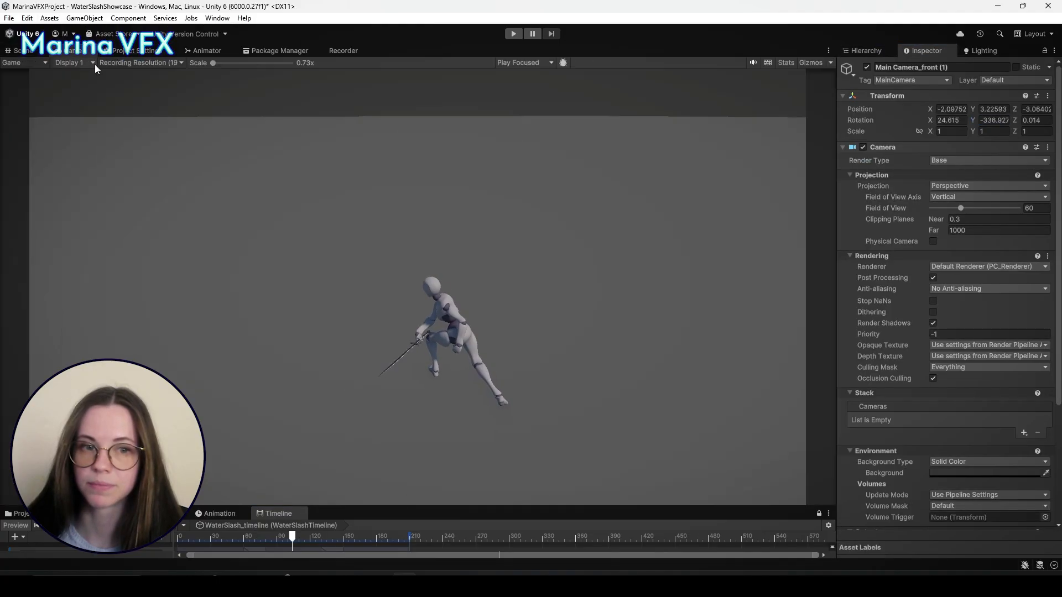
left_click_drag(961, 208, 963, 210)
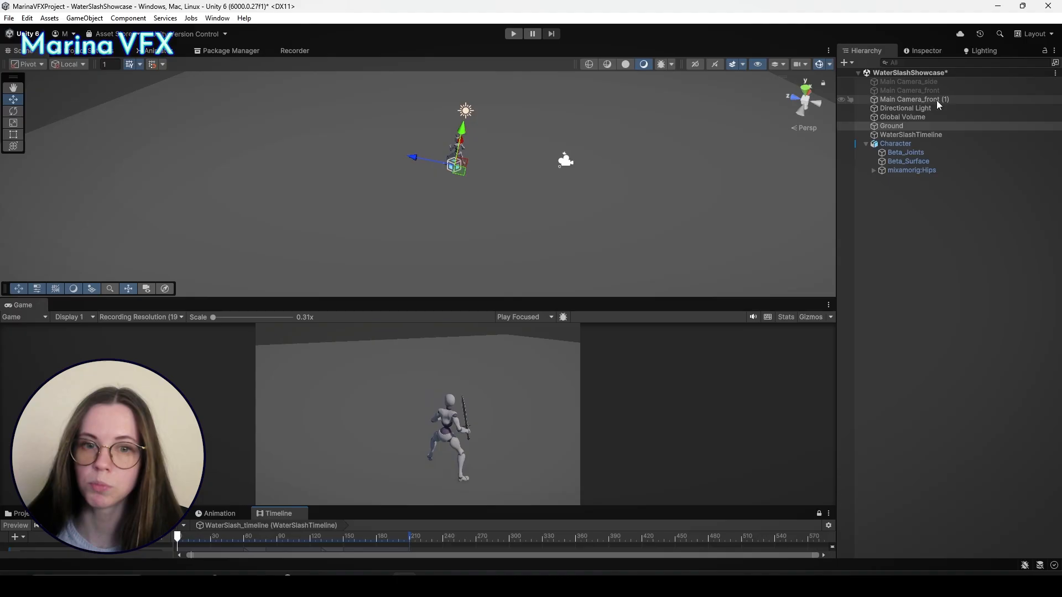
Rename the third camera, Main Camera_front (1), as Main Camera_back
left_click(937, 100)
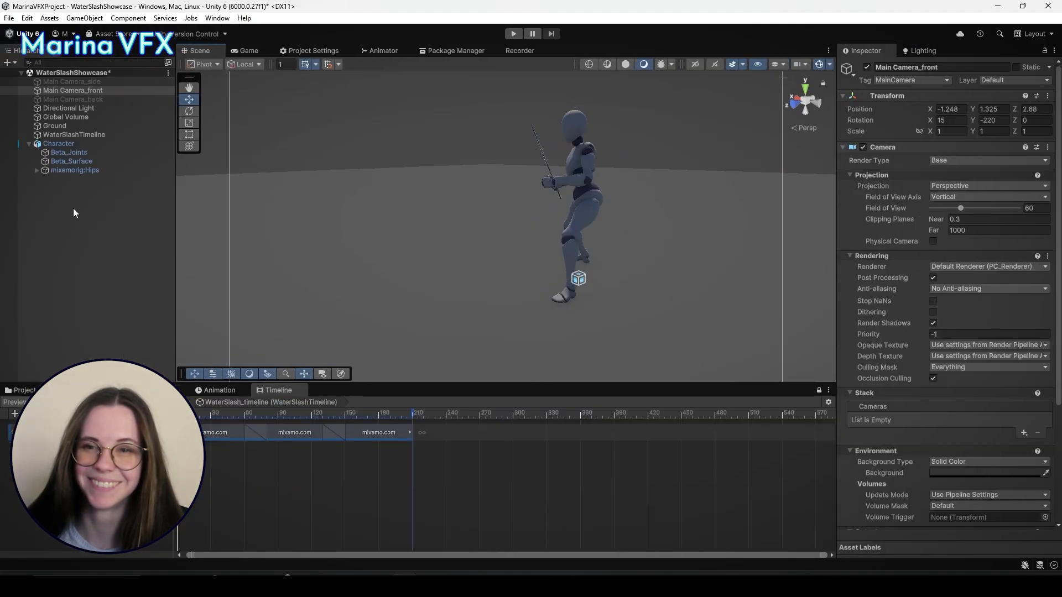
Copy the Global Volume's SampleSceneProfile asset into the WaterSlashShowcase Scenes folder
left_click(66, 117)
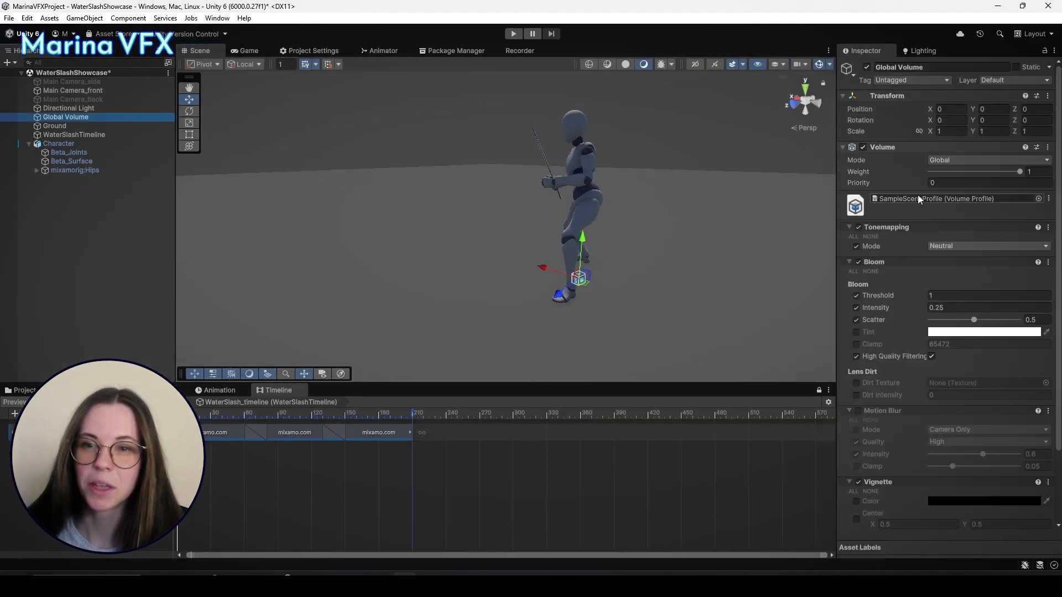
left_click(919, 200)
left_click(277, 468)
left_click(62, 542)
key("ctrl+v")
key("F2")
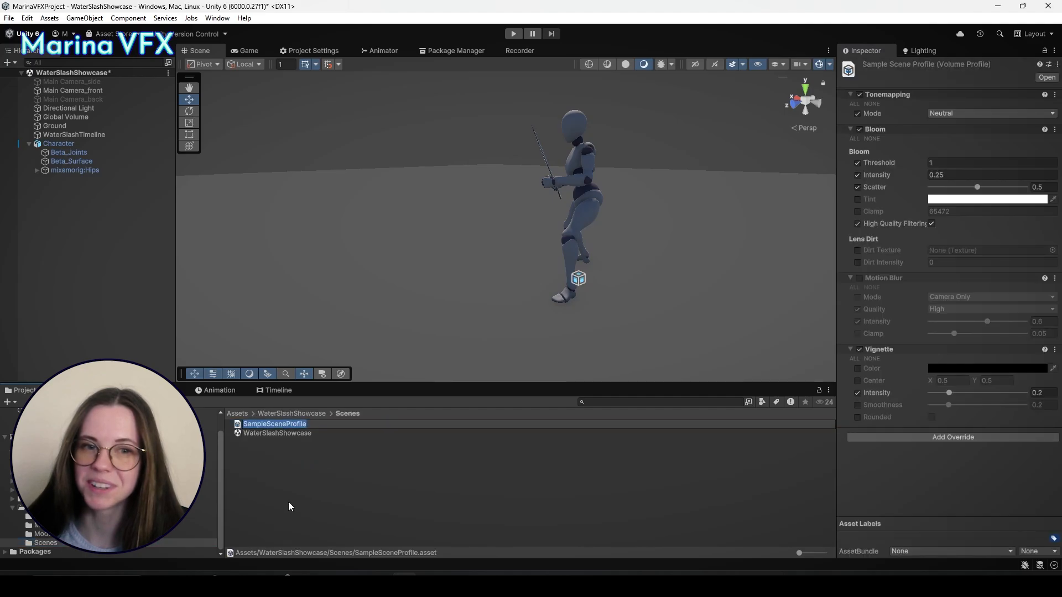
key("Home")
key("Delete")
key("Delete")
key("Delete")
key("Delete")
key("Delete")
key("Delete")
type("WaterSlash")
key("Return")
left_click(78, 117)
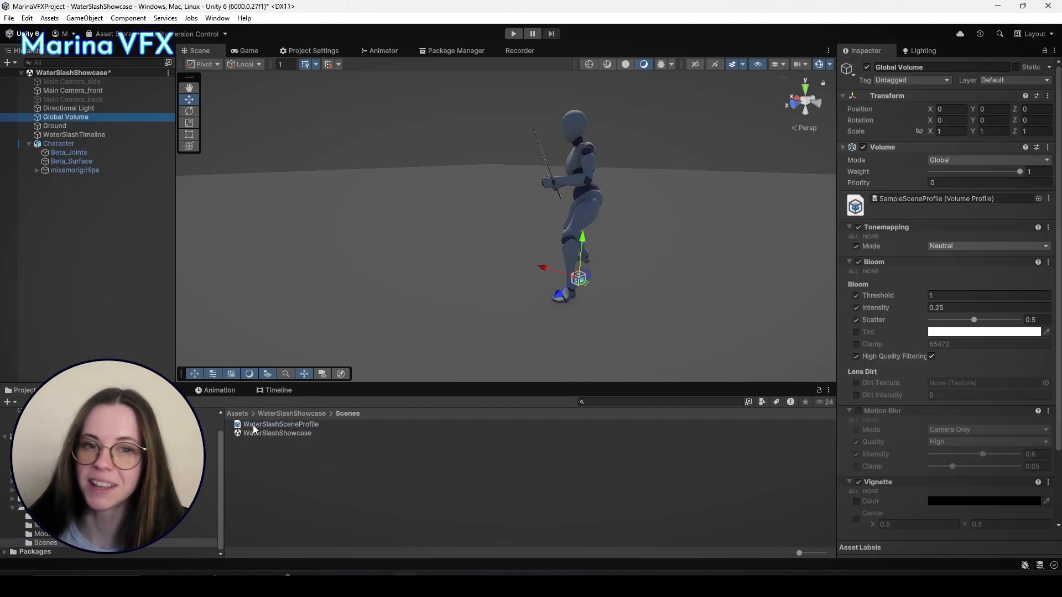
left_click_drag(253, 425, 918, 199)
Try a different tonemapping mode on the Global Volume and return it to Neutral
left_click(954, 247)
left_click(952, 282)
left_click(952, 248)
left_click(952, 270)
Enable the Vignette's colour override on the Global Volume and set the colour to dark brown
scroll(881, 373, "down", 1)
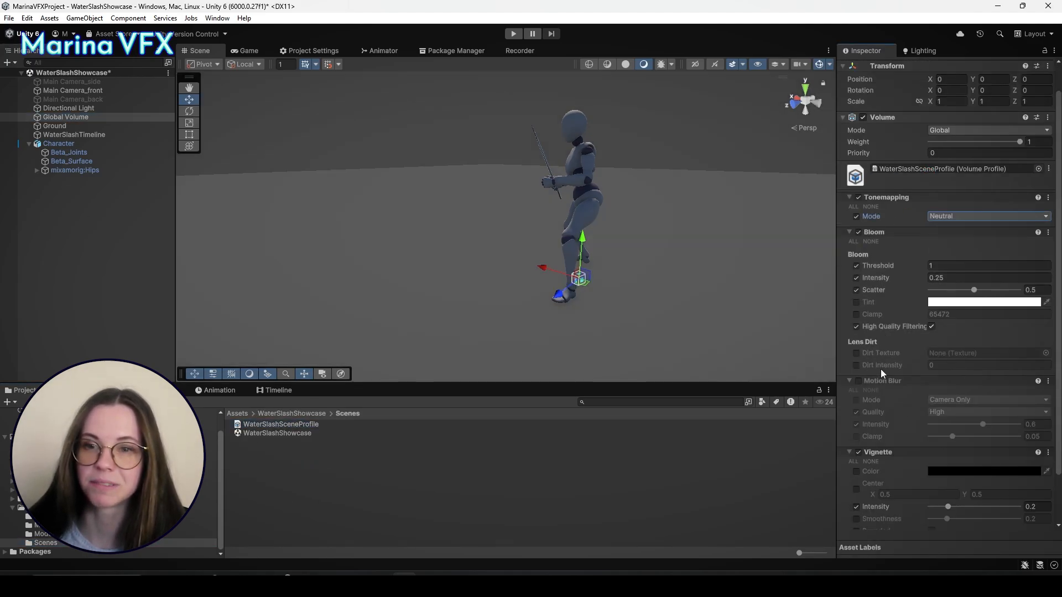
scroll(884, 373, "down", 2)
left_click(999, 415)
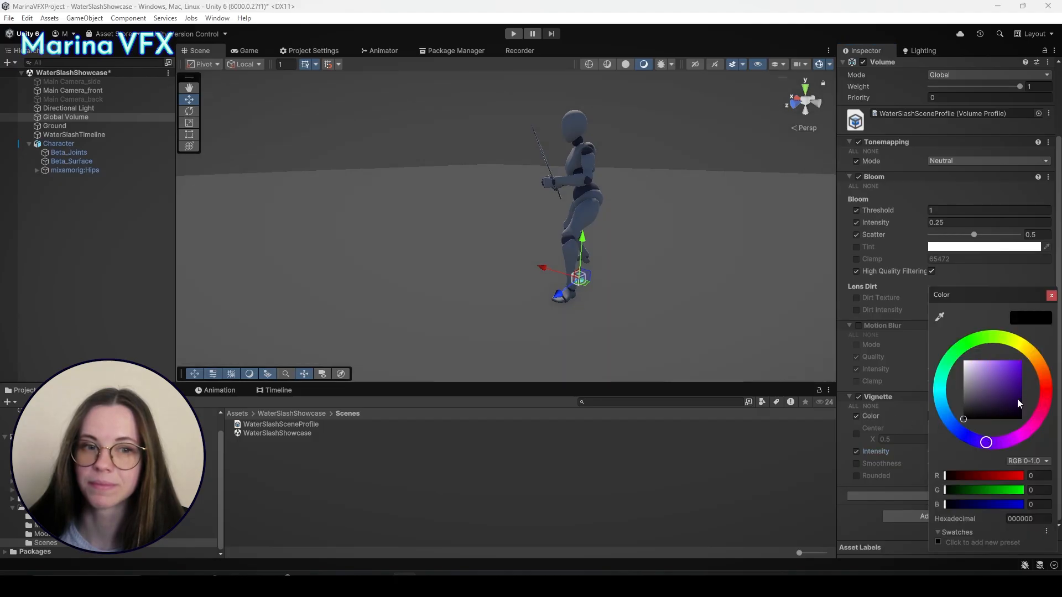
left_click(1018, 401)
mouse_move(1045, 379)
left_mouse_down()
mouse_move(1046, 391)
mouse_move(1042, 369)
left_mouse_up()
left_click(1051, 296)
Add a Depth Of Field override in Gaussian mode with start 10, end 19.26 and max radius 1
left_click(951, 496)
type("depth")
left_click(950, 364)
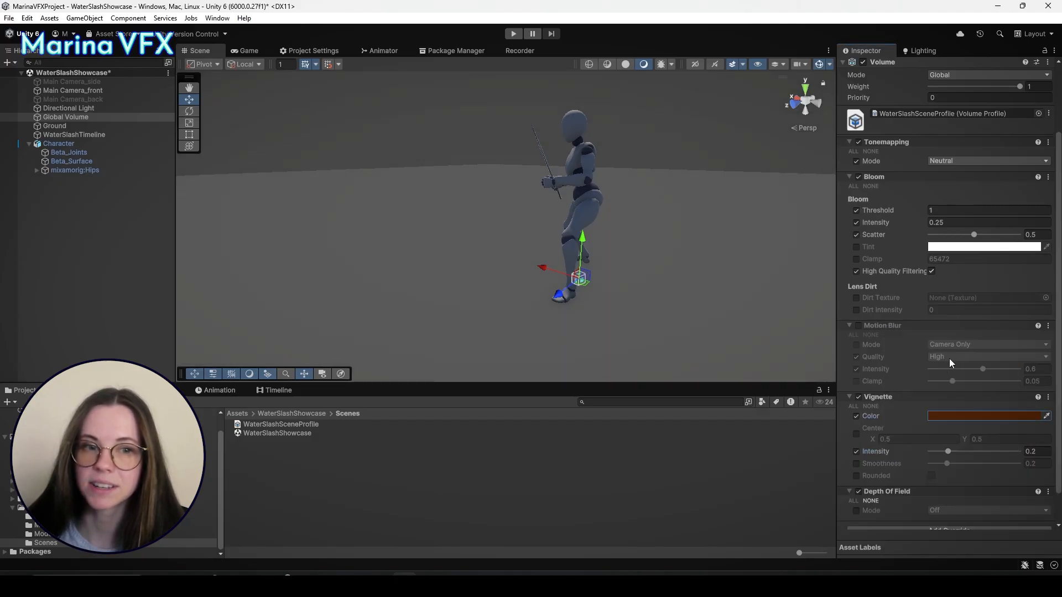
scroll(950, 363, "down", 2)
left_click(856, 474)
left_click(943, 477)
left_click(943, 497)
scroll(874, 448, "down", 2)
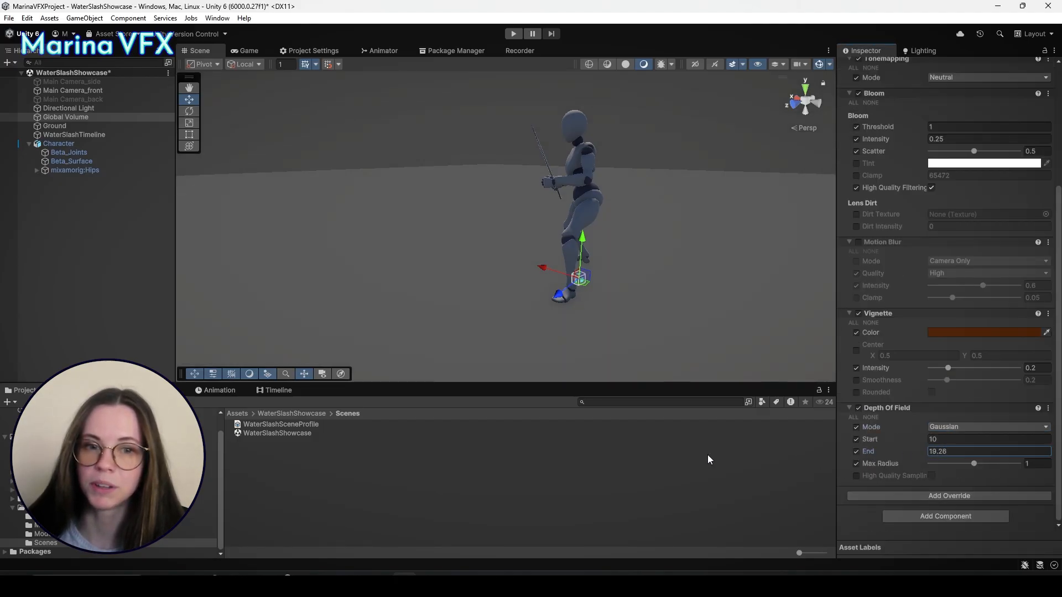
Set the Ground plane's scale to 100 on all axes and check the result in the Game view
left_click(54, 126)
left_click(950, 131)
type("100")
left_click(249, 50)
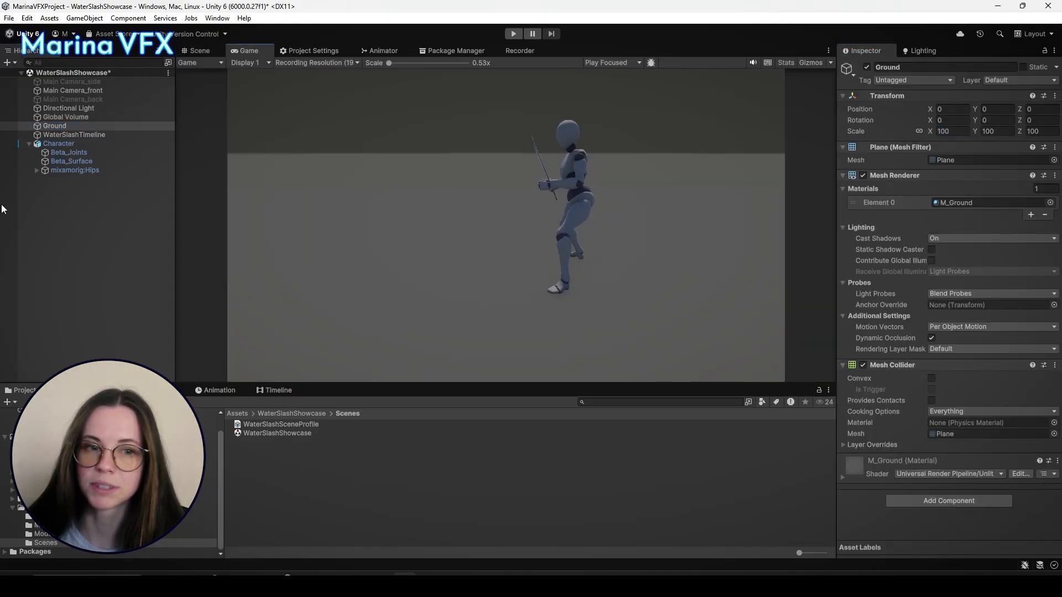
Set the Global Volume's Depth Of Field start to 5 and end to 30, and compare the Scene and Game views
left_click(66, 117)
scroll(911, 479, "down", 5)
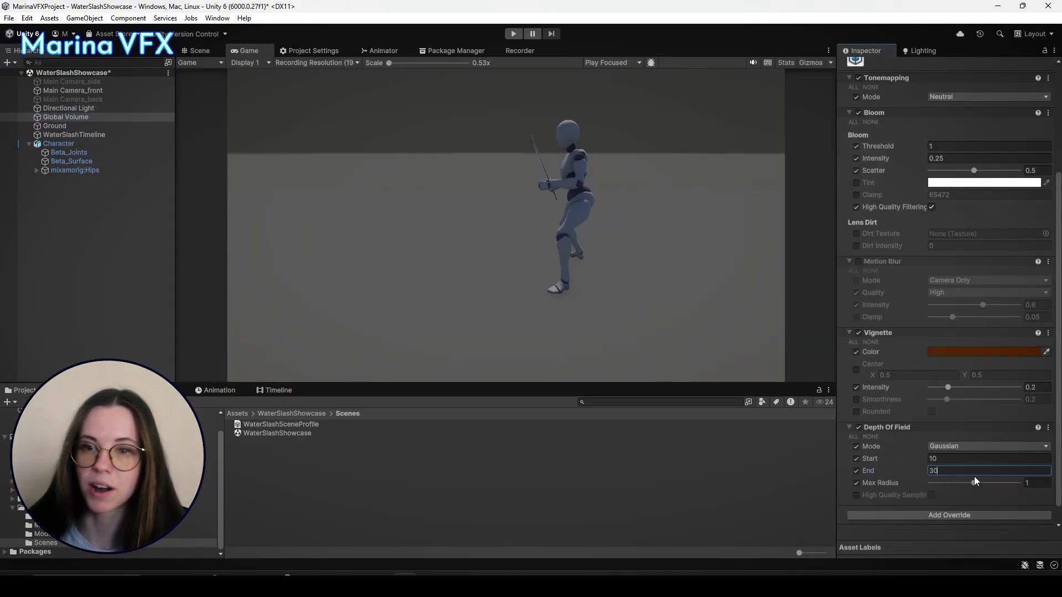
left_click(199, 51)
left_click(261, 53)
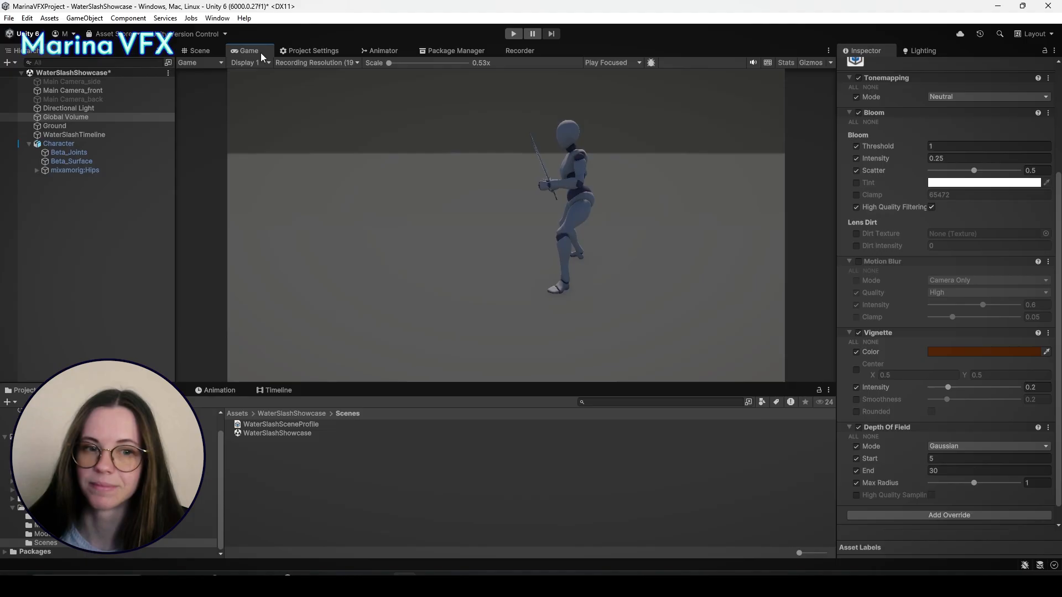
Set the Vignette intensity to 0.338, darken its colour to near black, and enable the Rounded override with its value left off
left_click_drag(949, 388, 960, 389)
left_click(983, 353)
left_click_drag(974, 423, 963, 433)
left_click(1053, 308)
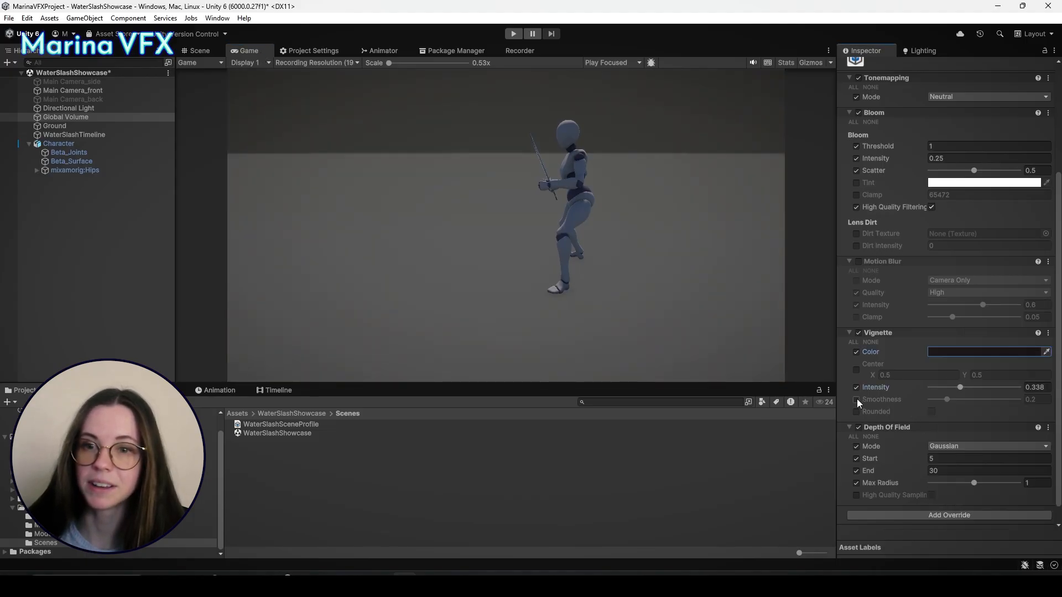
scroll(923, 307, "up", 5)
left_click(874, 262)
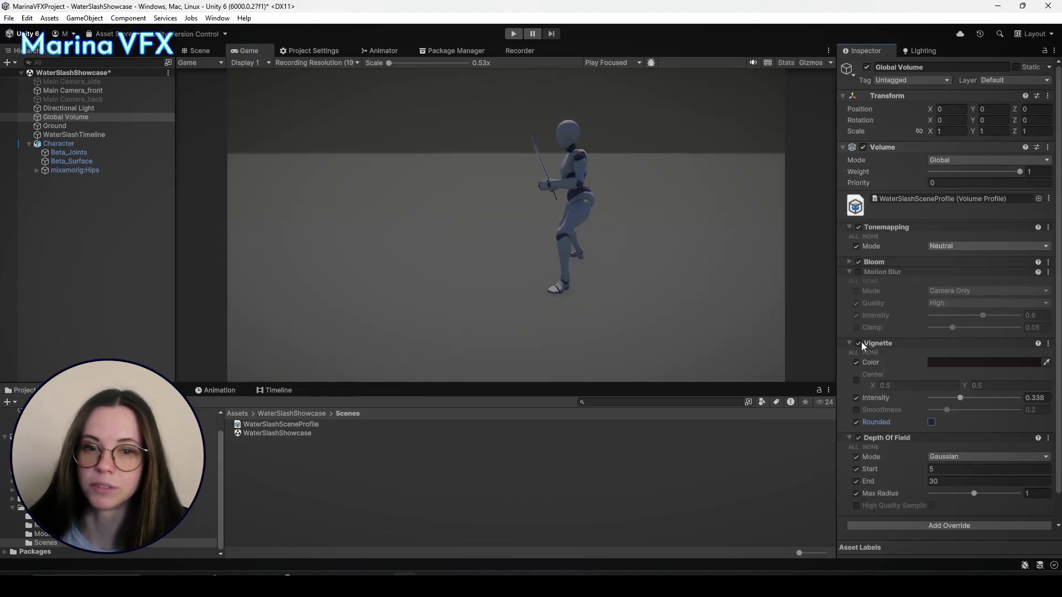
Scrub through the WaterSlash timeline to preview the character's animation
left_click(271, 392)
left_click_drag(205, 417, 396, 443)
Search the Unity Registry packages for "reco" and select the Recorder package
left_click(452, 50)
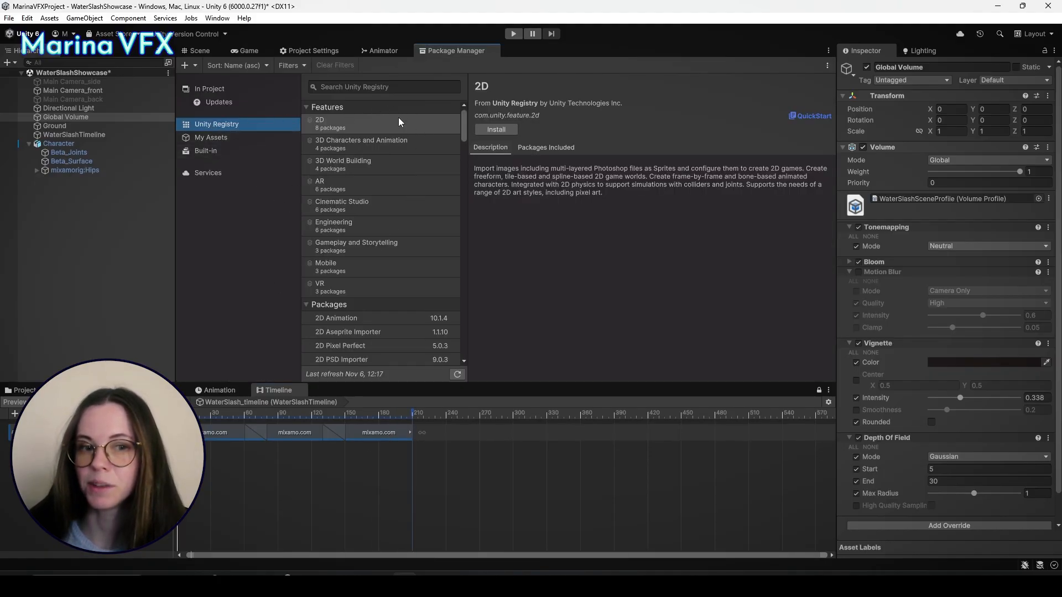
left_click(373, 86)
type("rec")
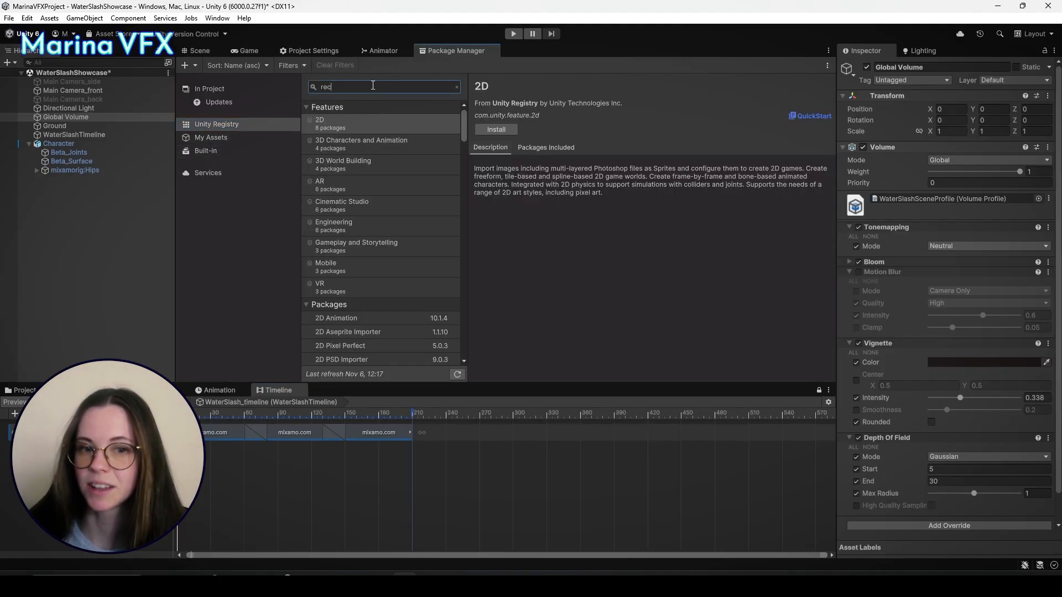
type("o")
left_click(376, 125)
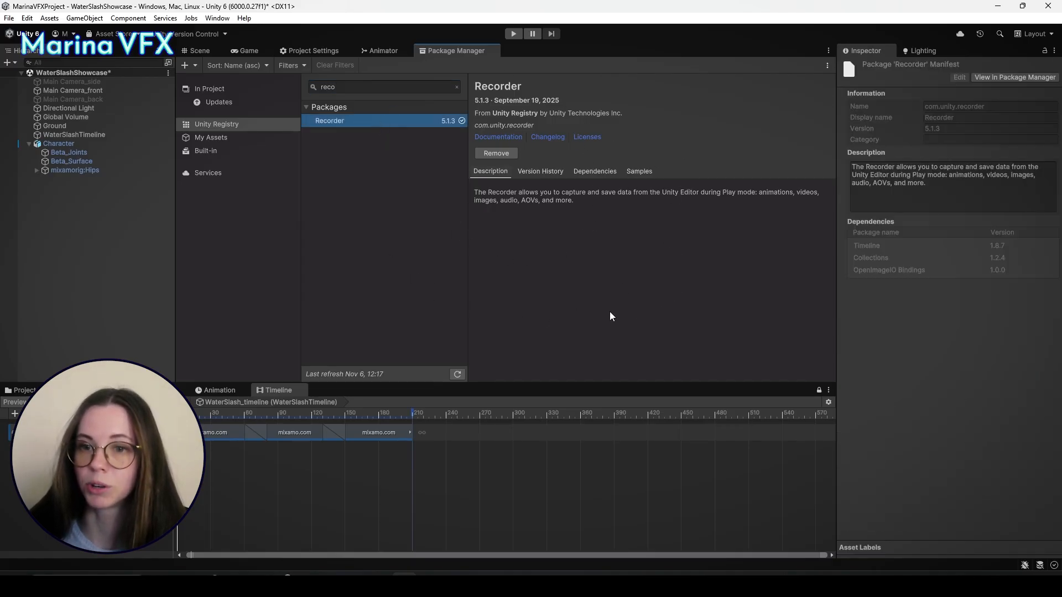
Open the Recorder window and dock it beside the Package Manager
left_click(219, 18)
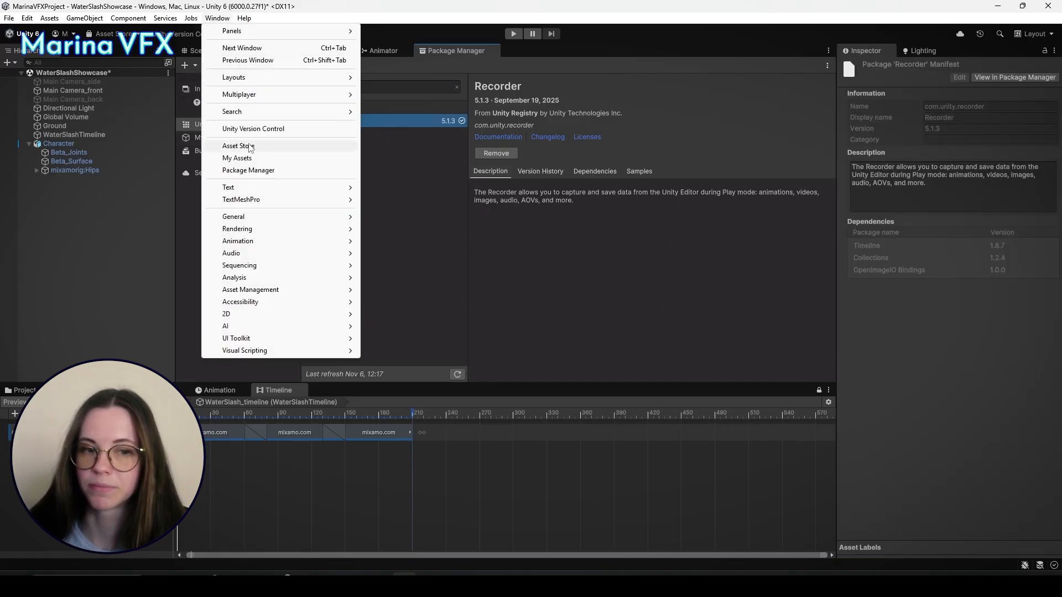
mouse_move(251, 219)
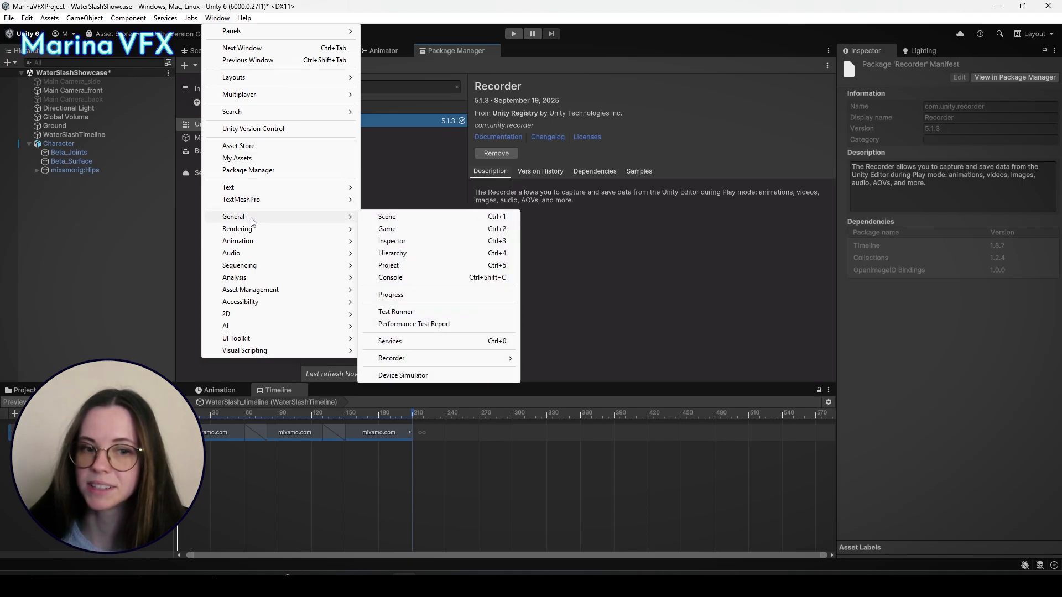
mouse_move(424, 364)
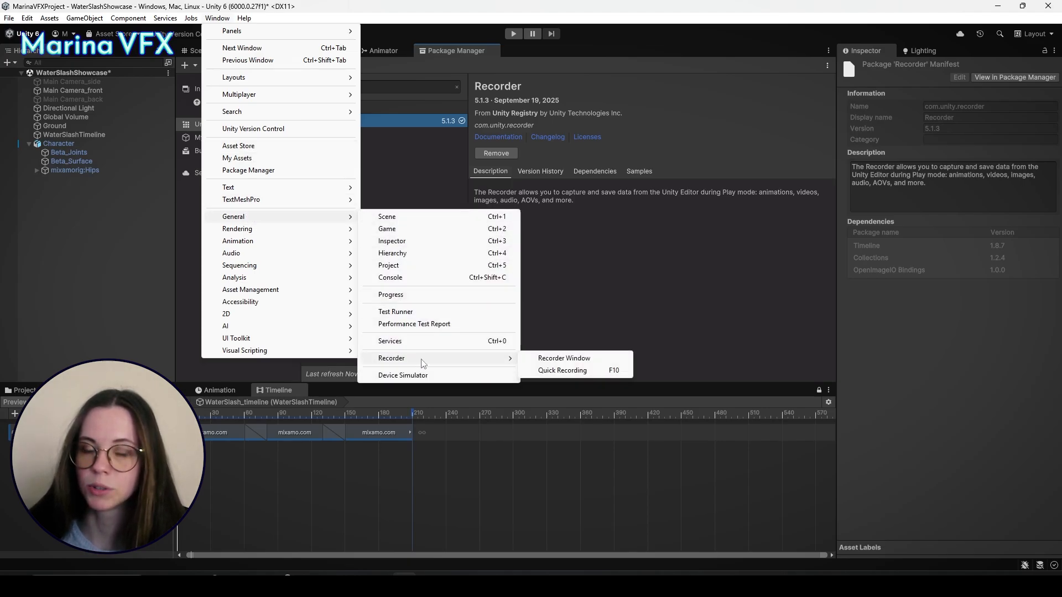
left_click(598, 363)
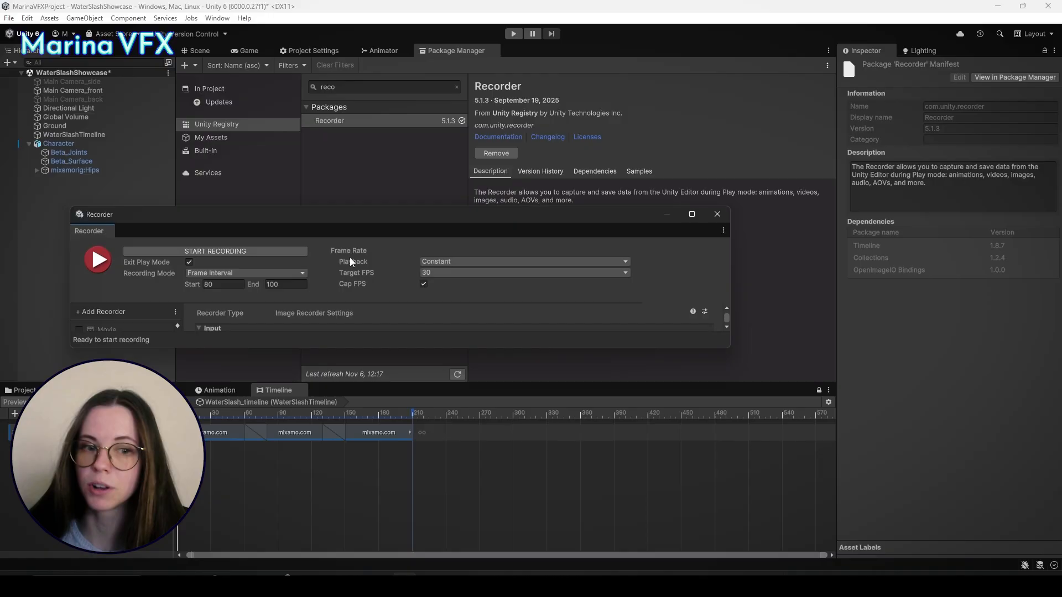
left_click_drag(100, 222, 515, 55)
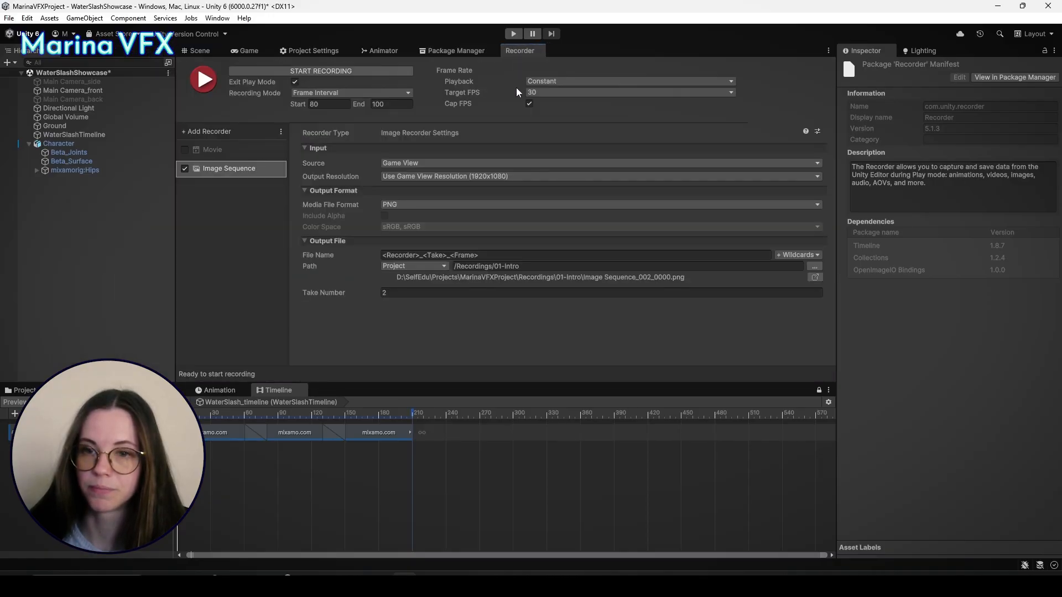
Add a Movie recorder that uses Game View as its source at the game view resolution (1920x1080)
left_click(205, 131)
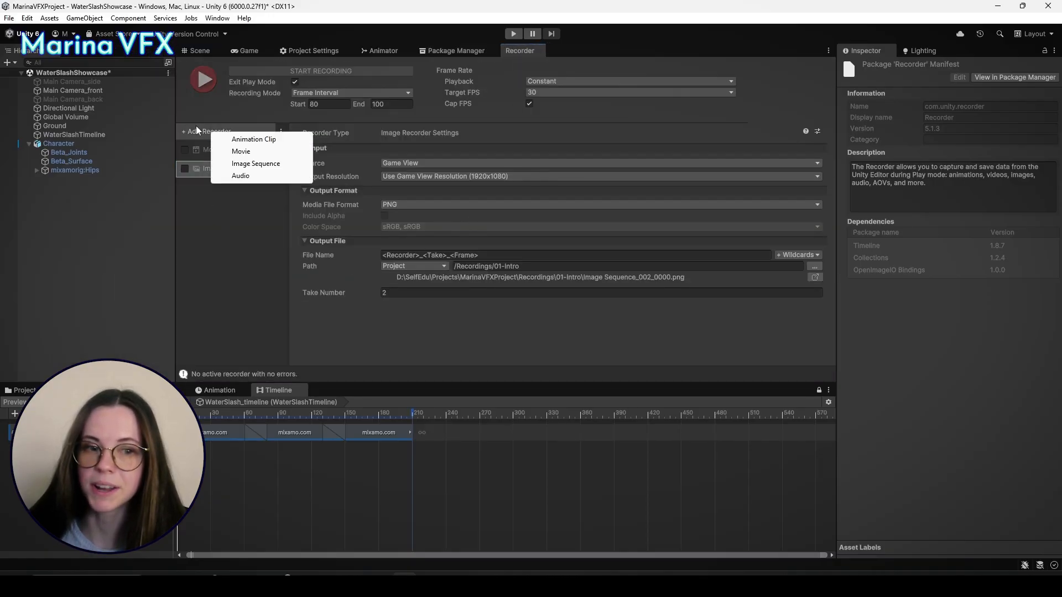
left_click(233, 153)
left_click(435, 162)
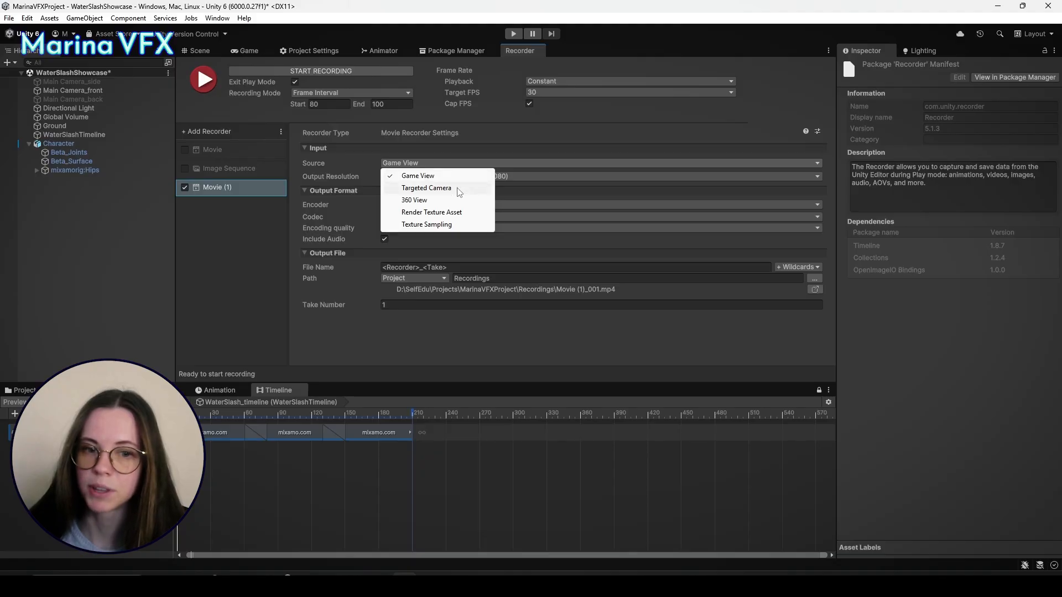
left_click(458, 188)
left_click(441, 176)
left_click(440, 164)
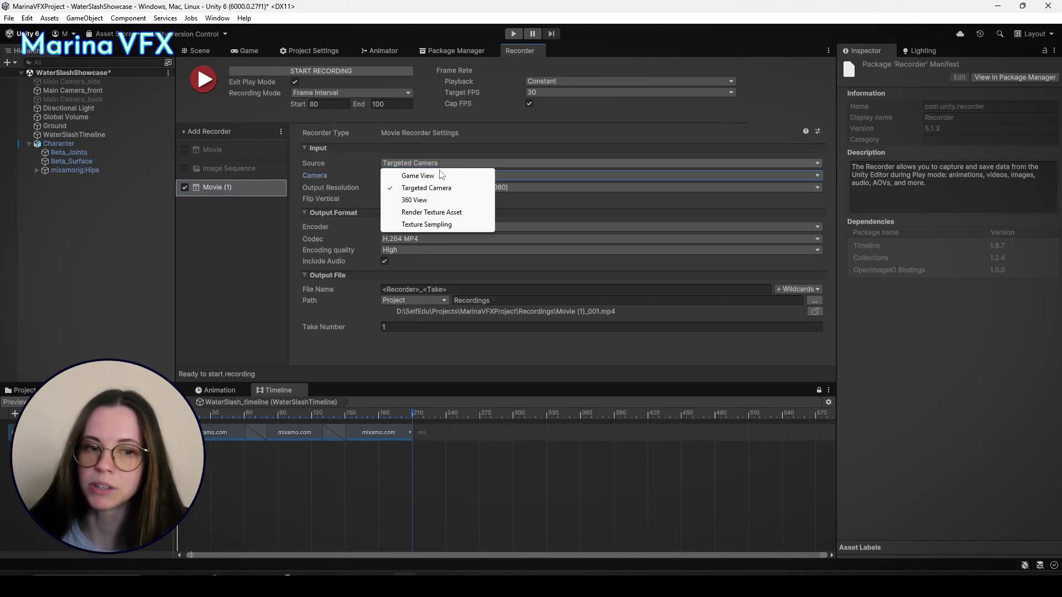
left_click(418, 175)
left_click(445, 177)
left_click(475, 190)
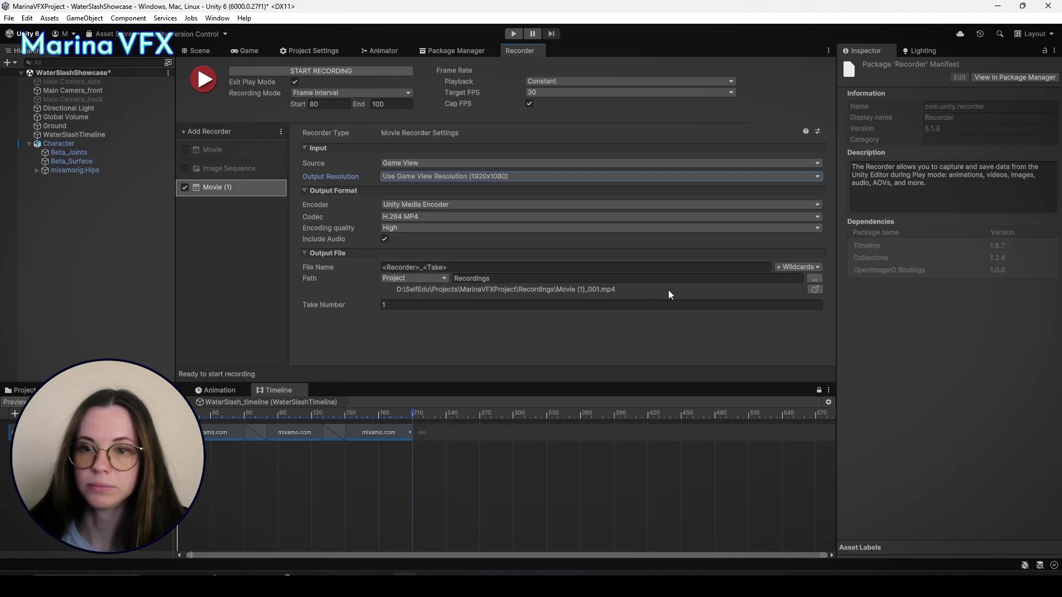
Create a SceneSetUp folder inside Recordings and use it as the movie recorder's output path
left_click(814, 278)
left_click(83, 80)
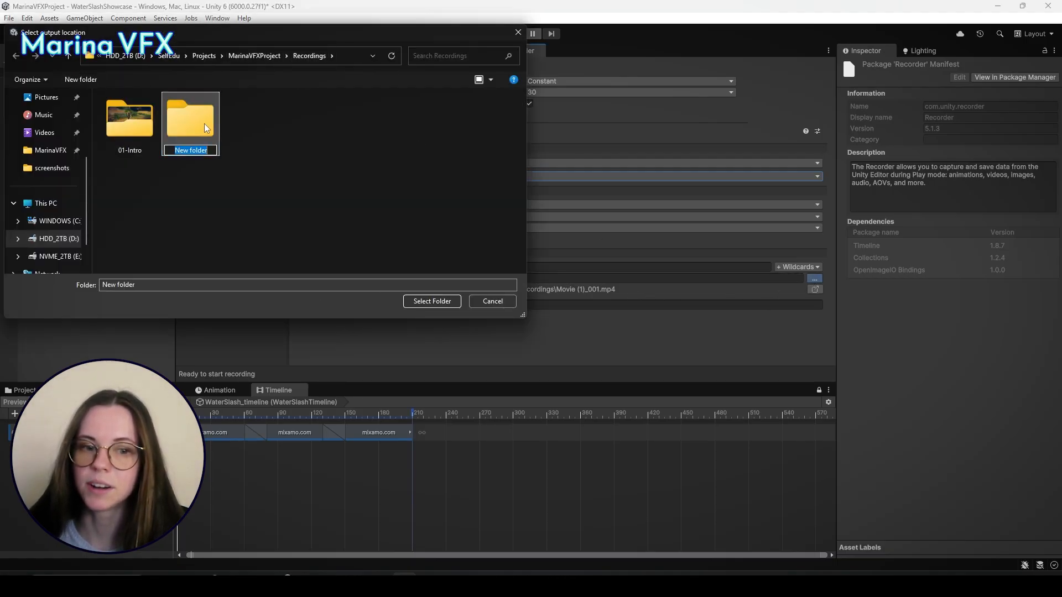
type("SceneSetUp")
key("Return")
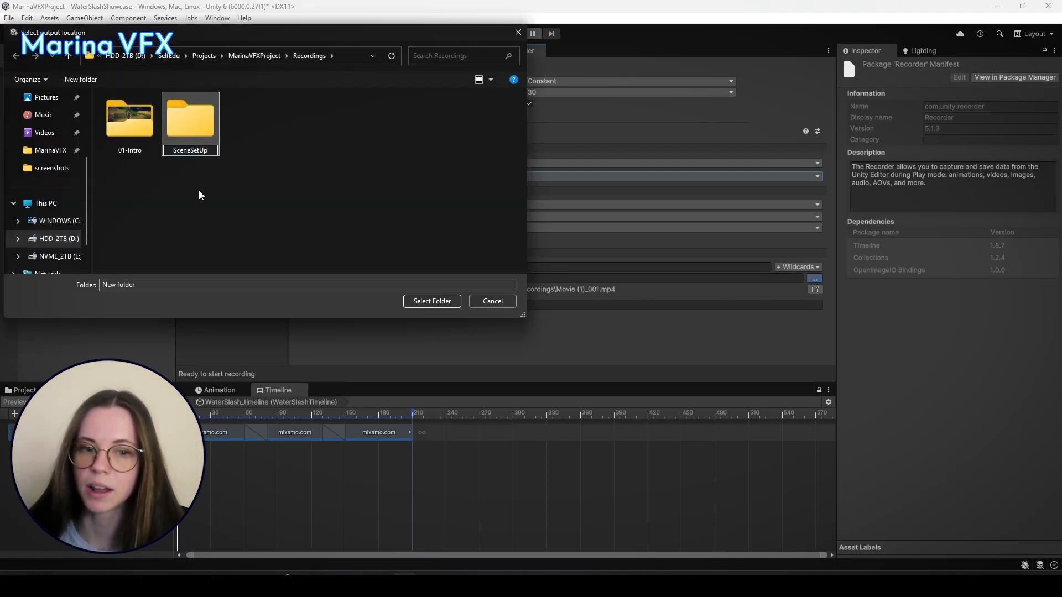
left_click(432, 301)
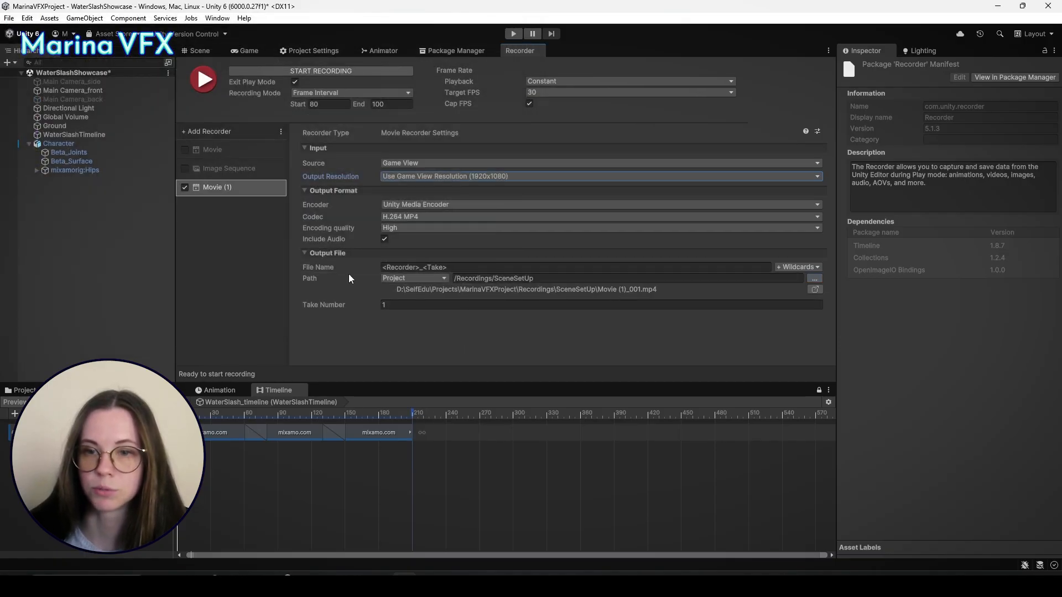
Set the recording frame interval to 0–210 at a constant 30 FPS and name the output file WaterSlash_SetUp_<Take>
left_click(372, 94)
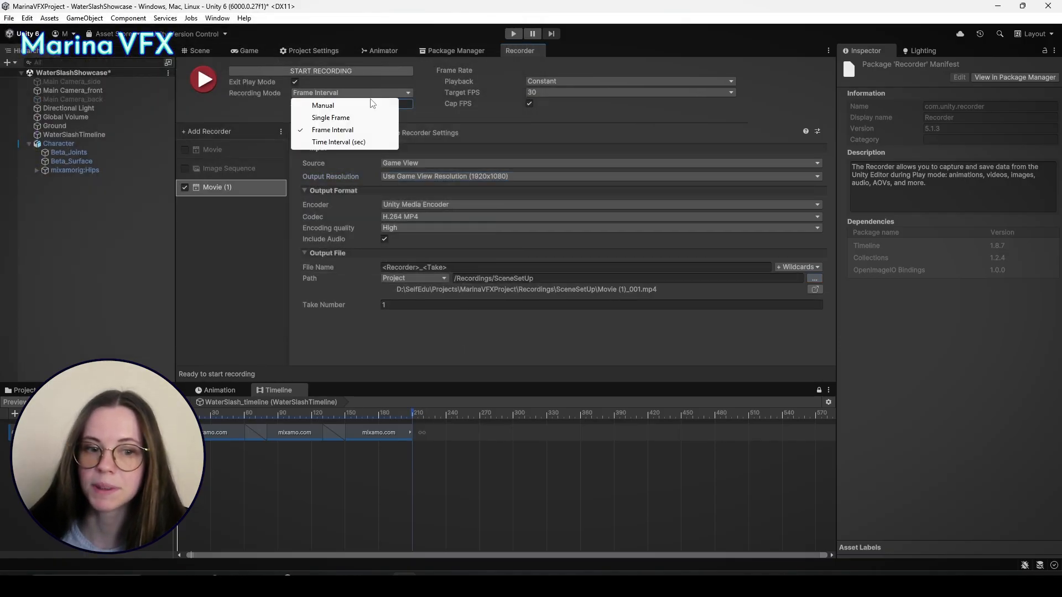
left_click(592, 93)
left_click(587, 82)
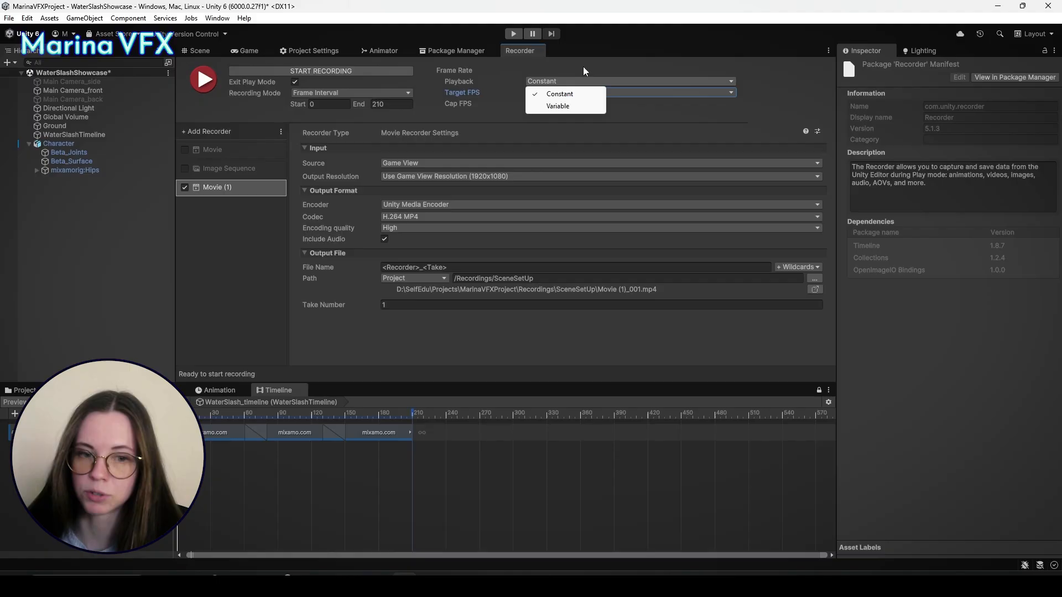
left_click(583, 68)
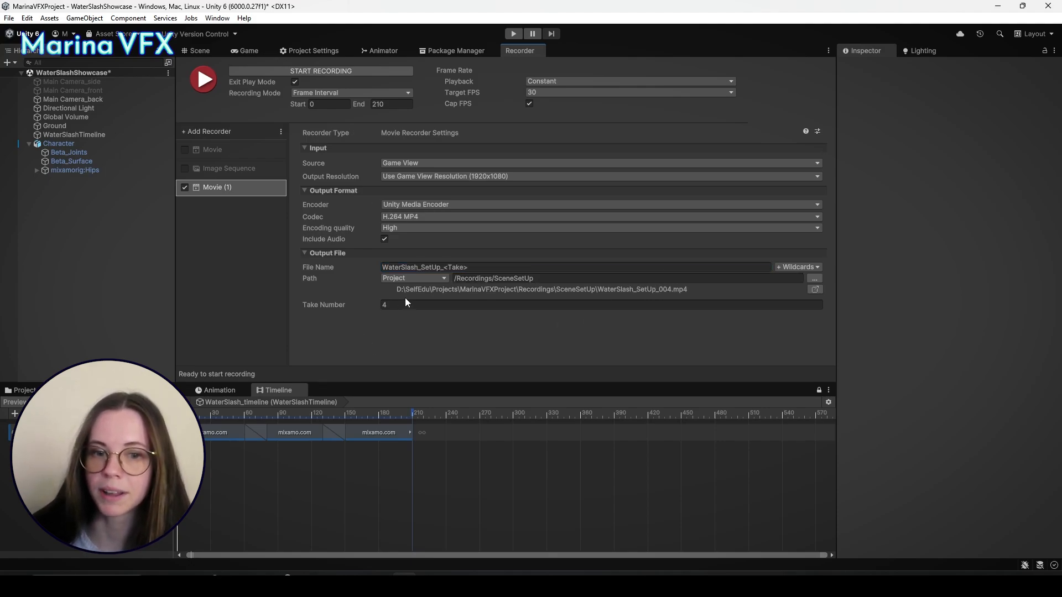
Record the animation from Main Camera_back, and record another take with Main Camera_side as the active camera
left_click(313, 71)
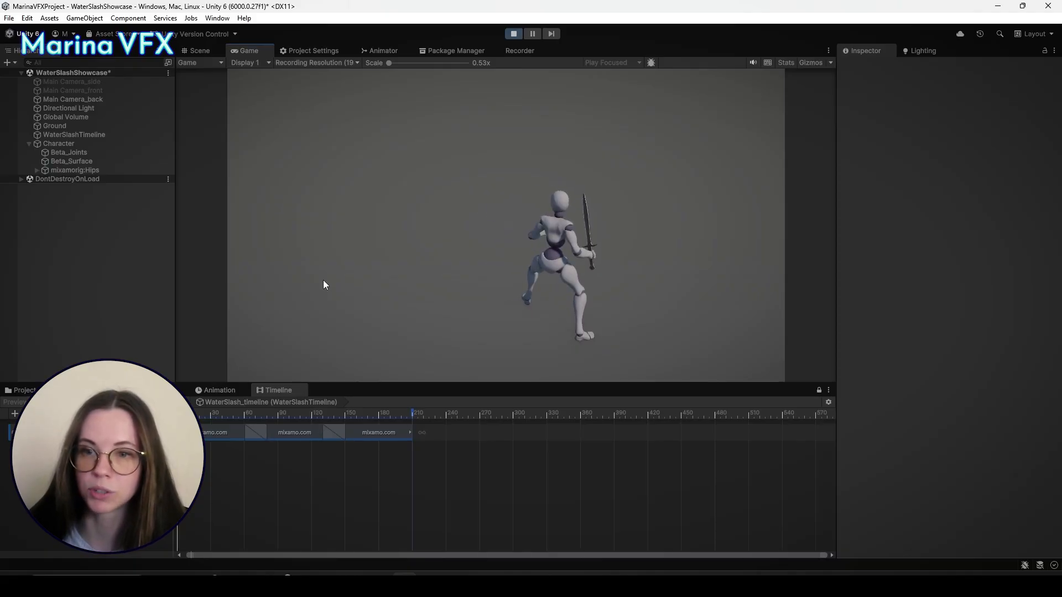
left_click(81, 90)
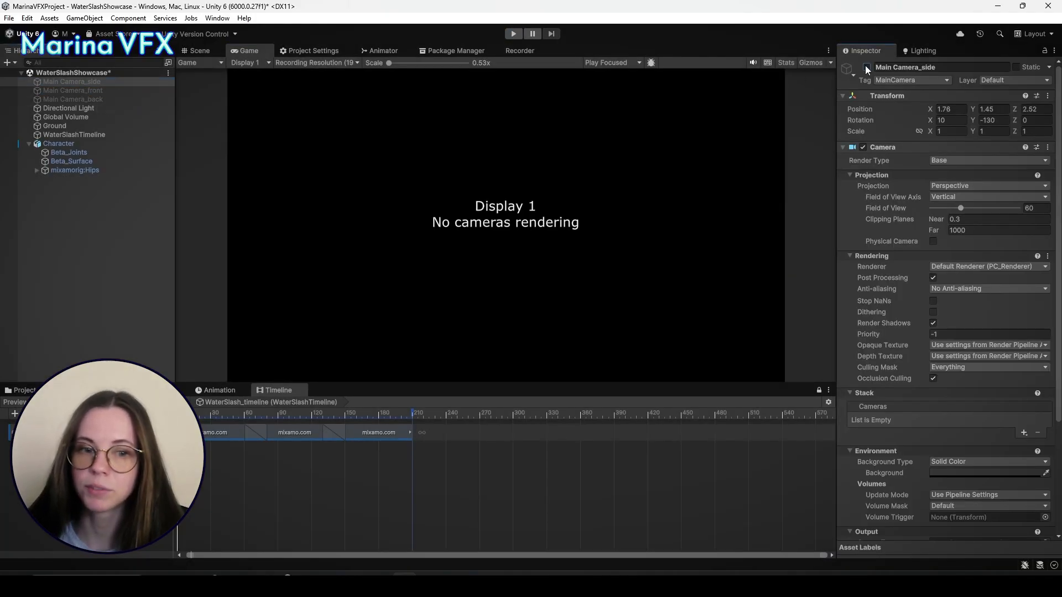
left_click(867, 67)
left_click(520, 51)
left_click(320, 71)
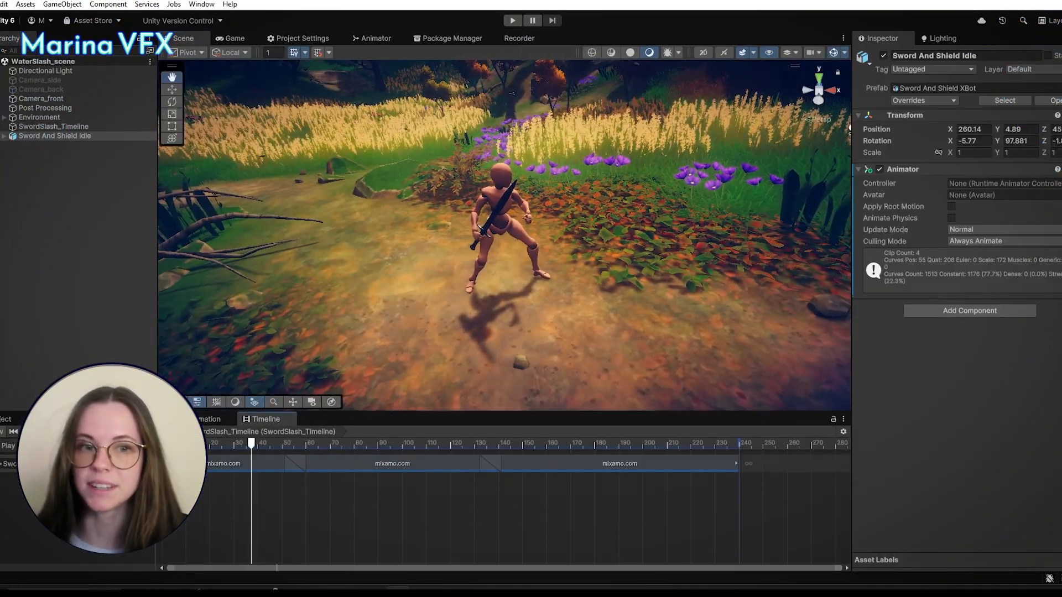
Align the scene view to Camera_front's viewpoint
left_click(41, 99)
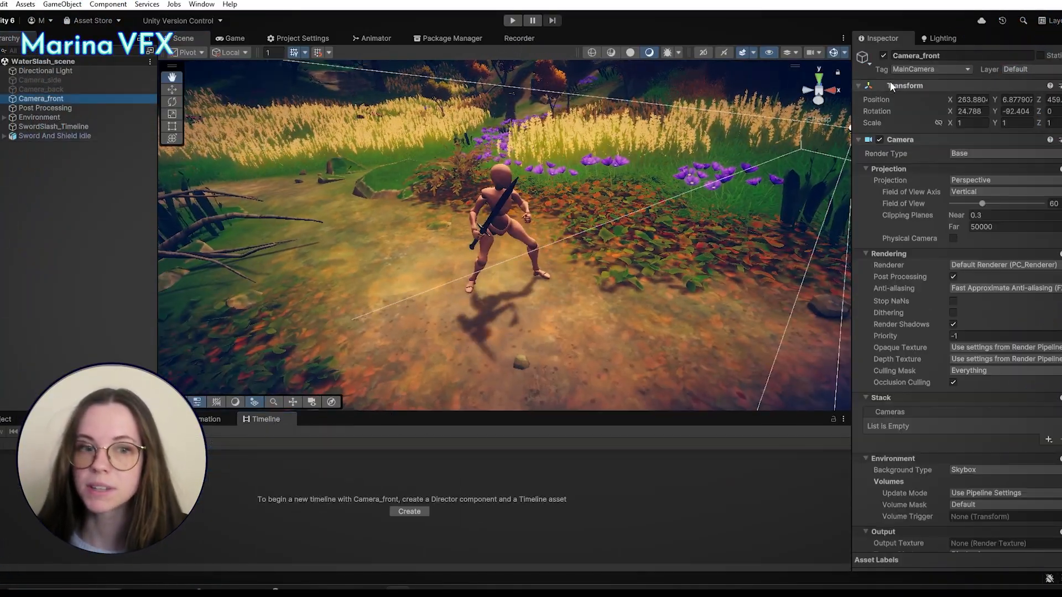
left_click(62, 5)
left_click(111, 327)
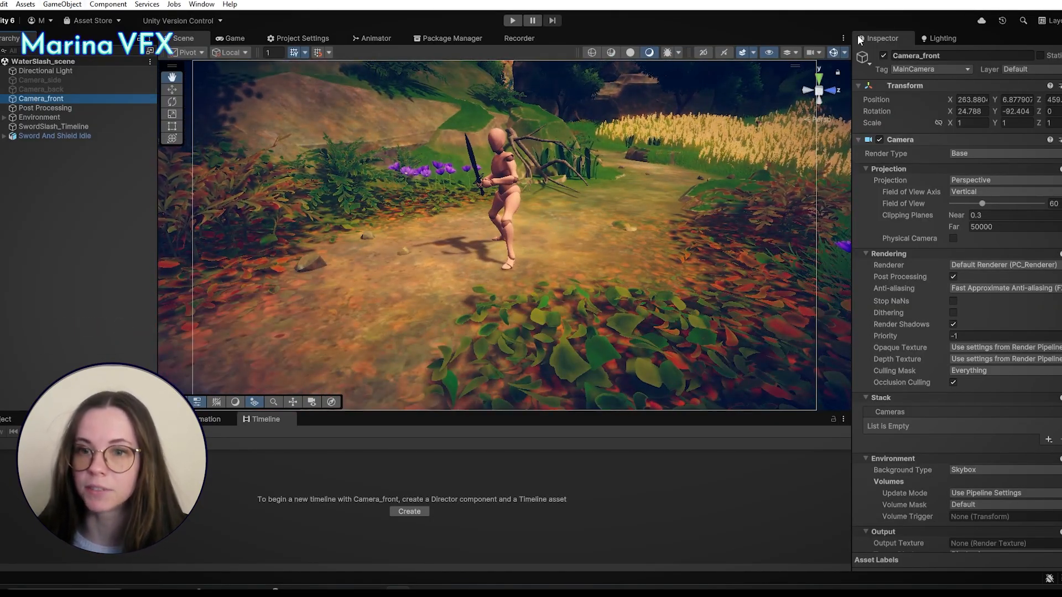
Switch the active camera from Camera_front to Camera_back and preview the timeline animation with the scene view aligned to it
left_click(884, 56)
left_click(83, 91)
left_click(888, 57)
left_click(62, 4)
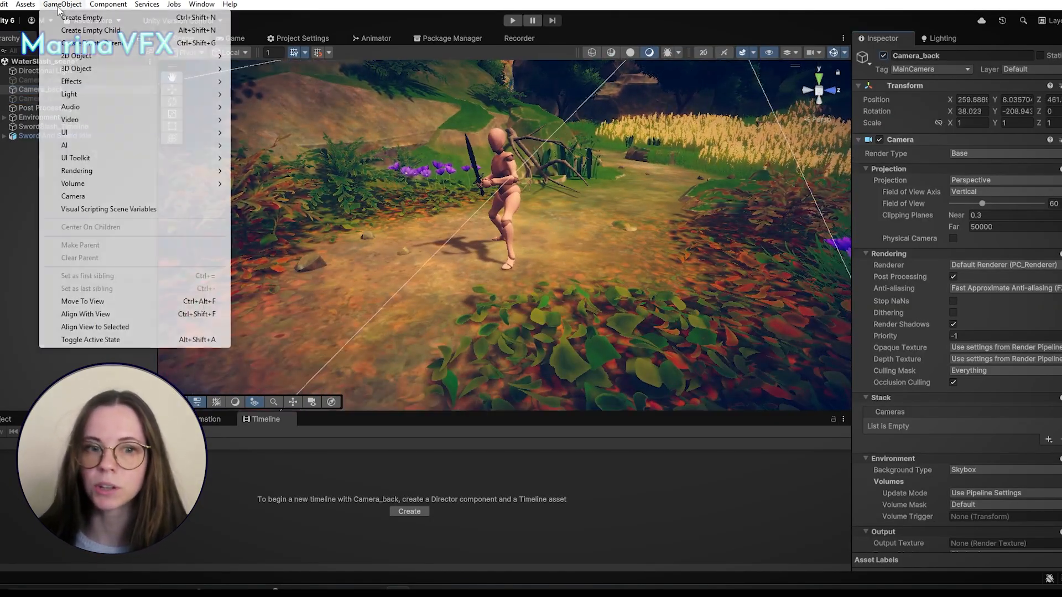
left_click(102, 325)
left_click(186, 446)
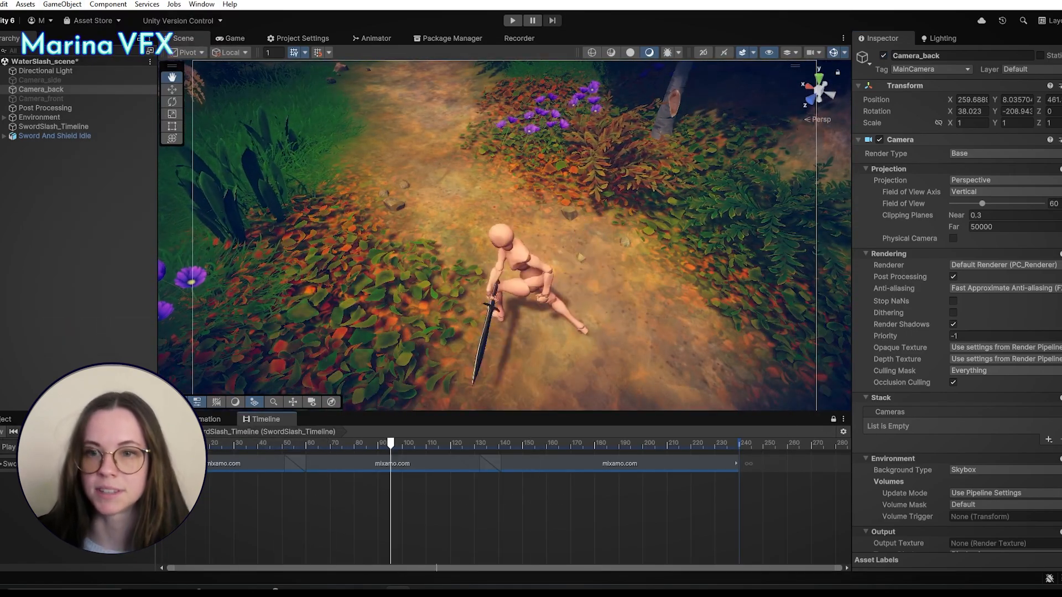
Deactivate Camera_back, activate Camera_side instead and align the scene view to it
left_click(883, 56)
left_click(47, 80)
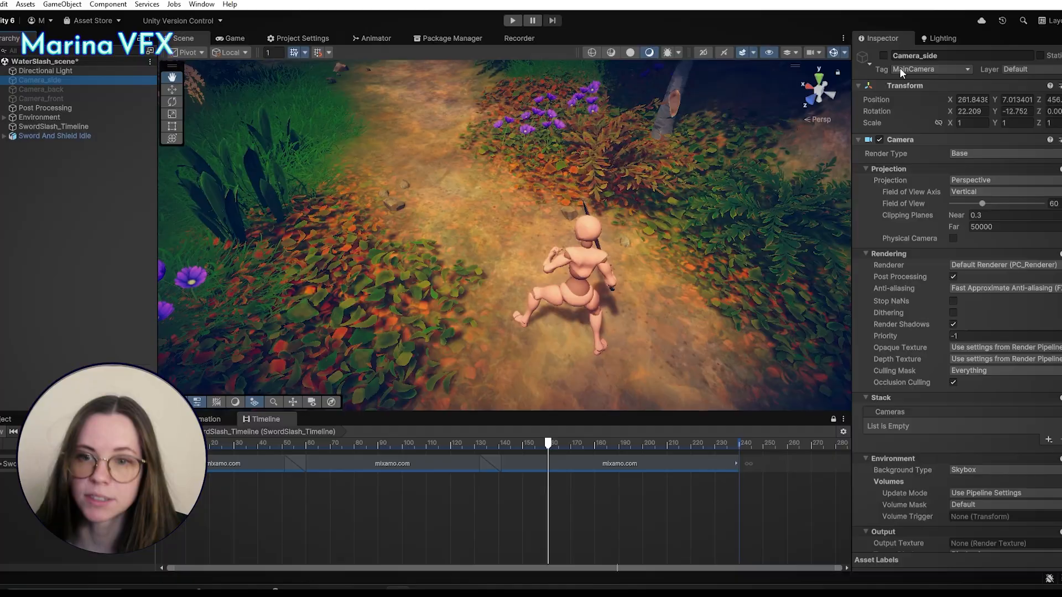
left_click(62, 4)
left_click(116, 328)
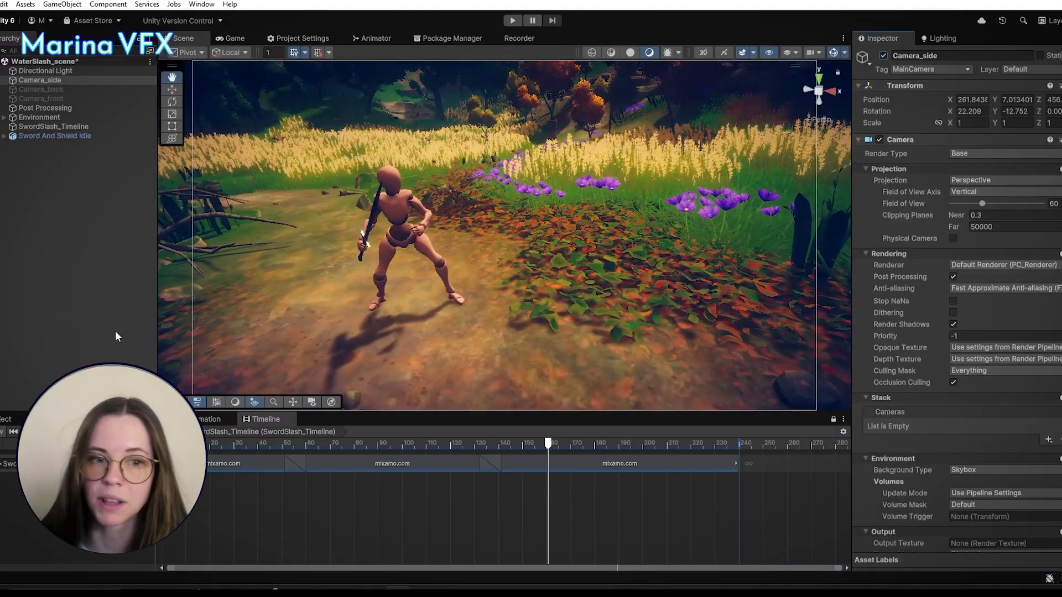
Review the Post Processing volume's overrides and reduce the Vignette intensity to about 0.2
scroll(935, 105, "down", 5)
left_click(45, 108)
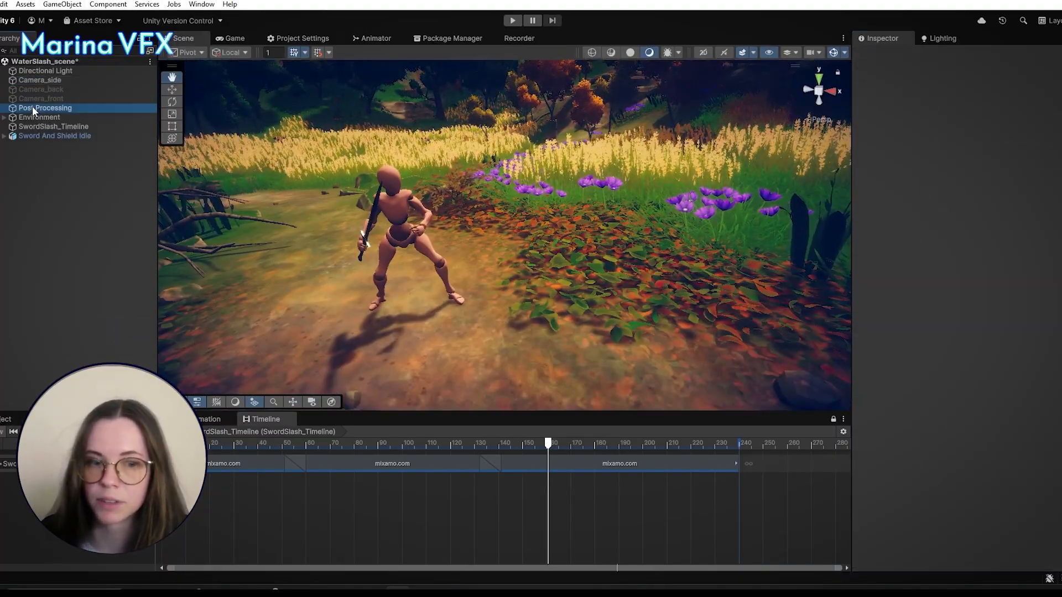
left_click_drag(852, 223, 794, 227)
left_click(792, 224)
scroll(936, 144, "down", 5)
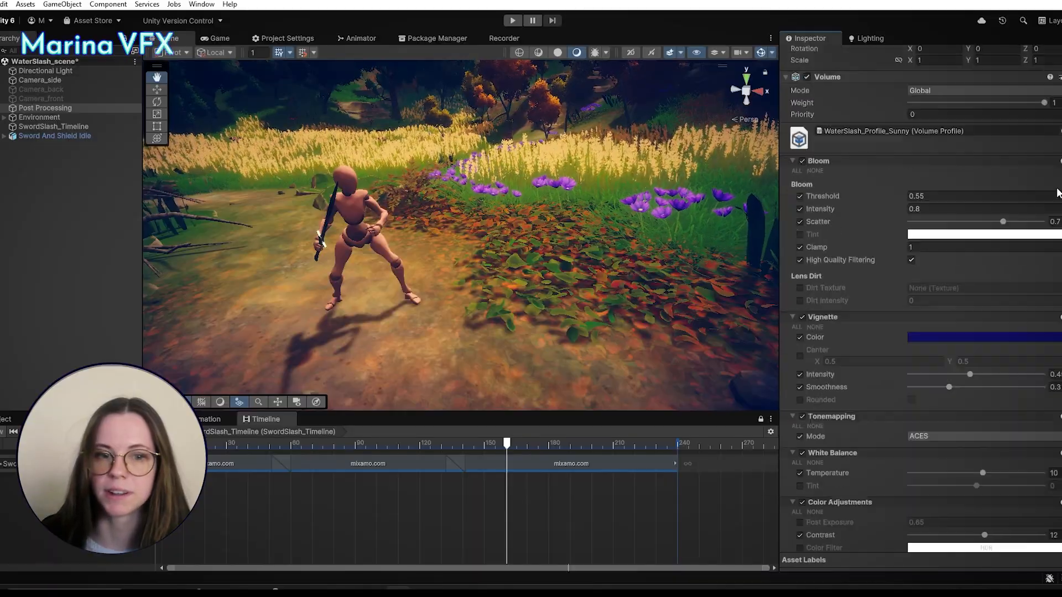
scroll(817, 332, "down", 3)
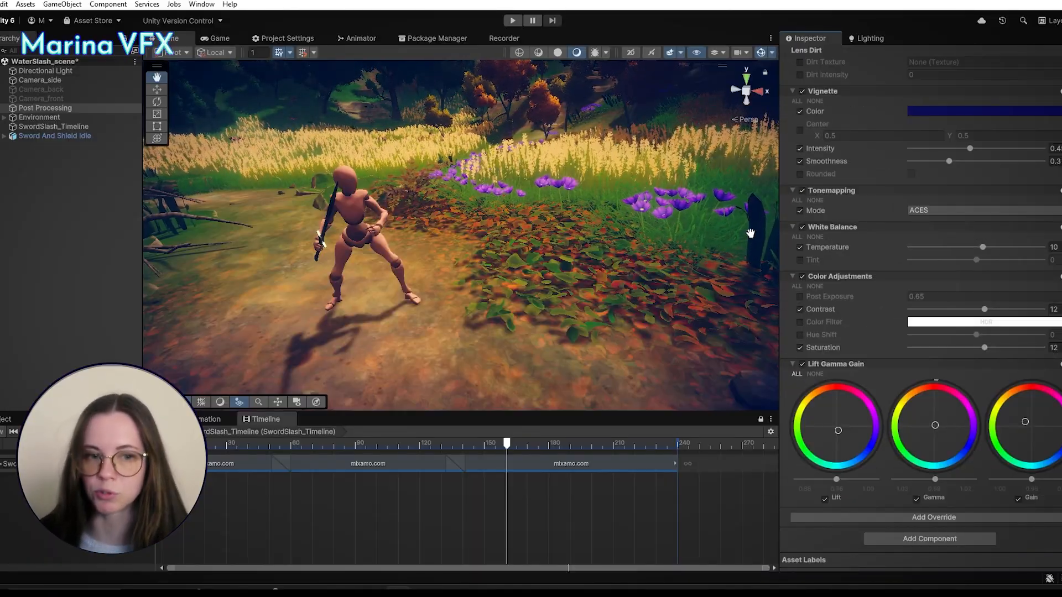
left_click_drag(780, 188, 902, 188)
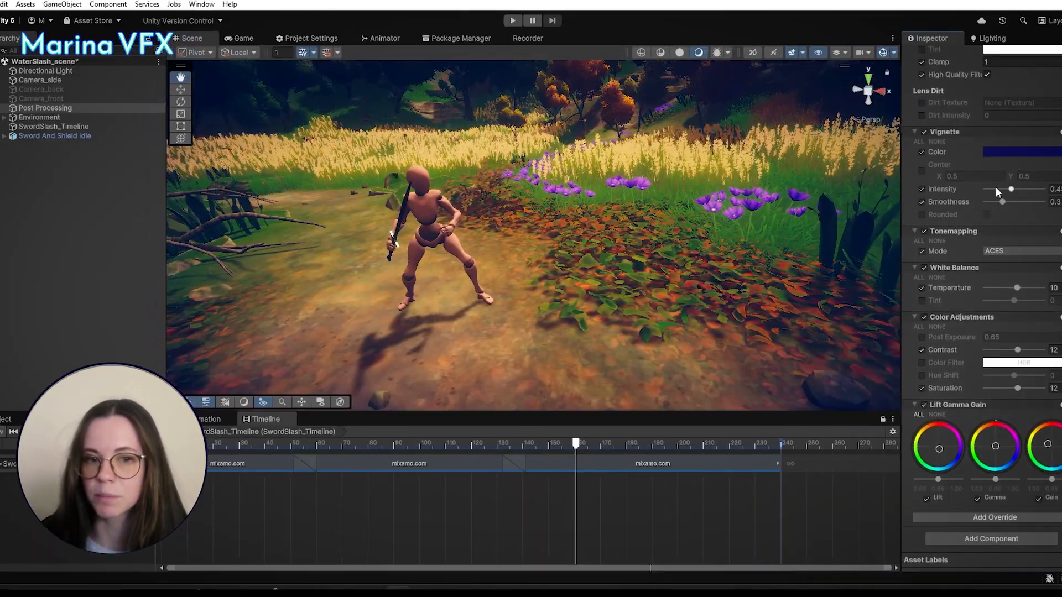
left_click(1056, 189)
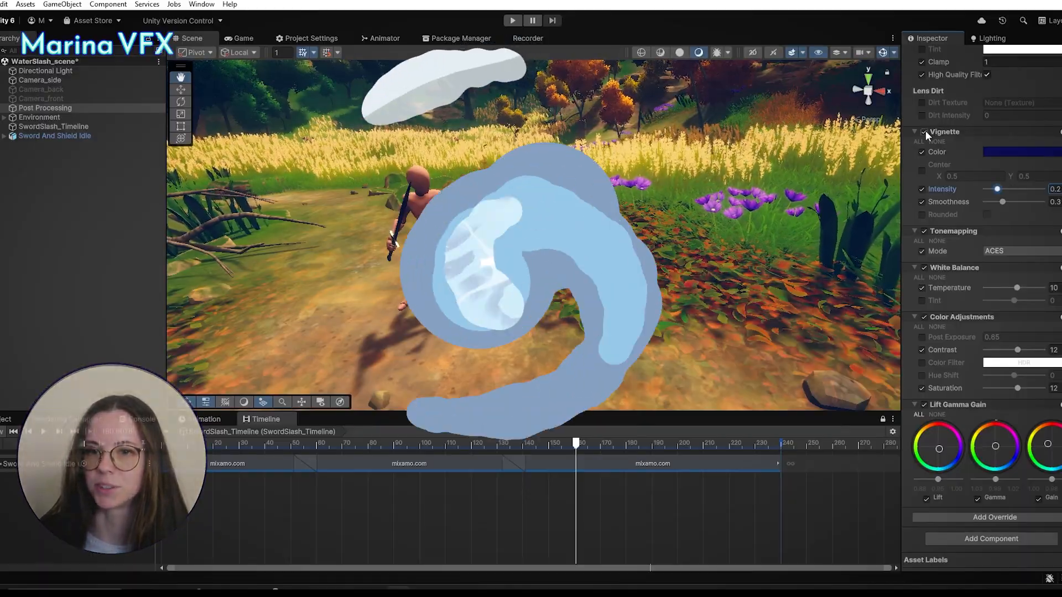